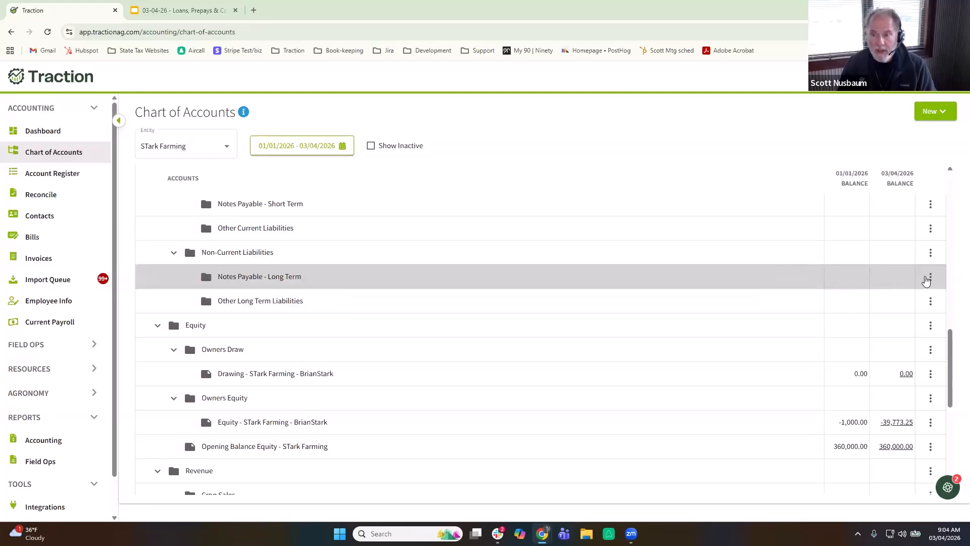
Start a new account under the Notes Payable - Long Term heading with the account type Note Payable Equipment
click(931, 278)
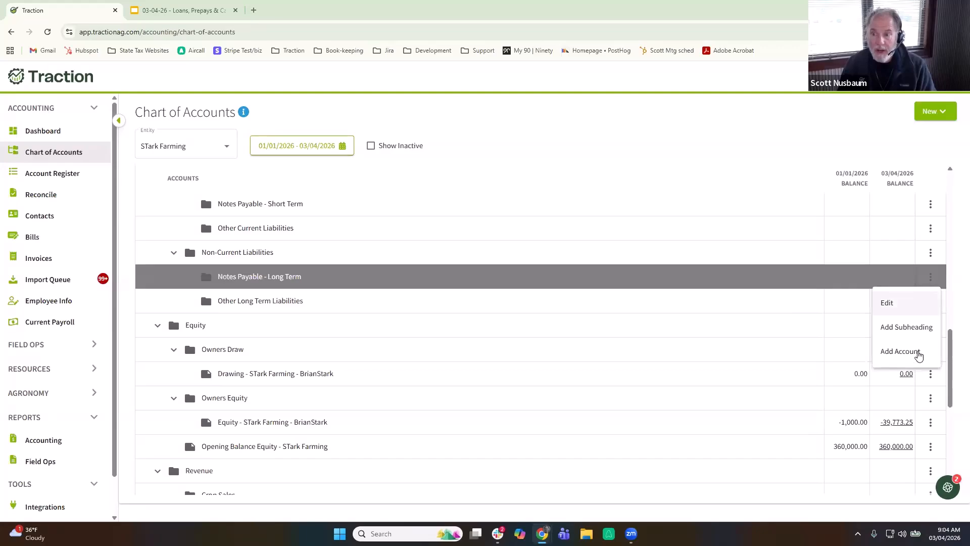
click(915, 356)
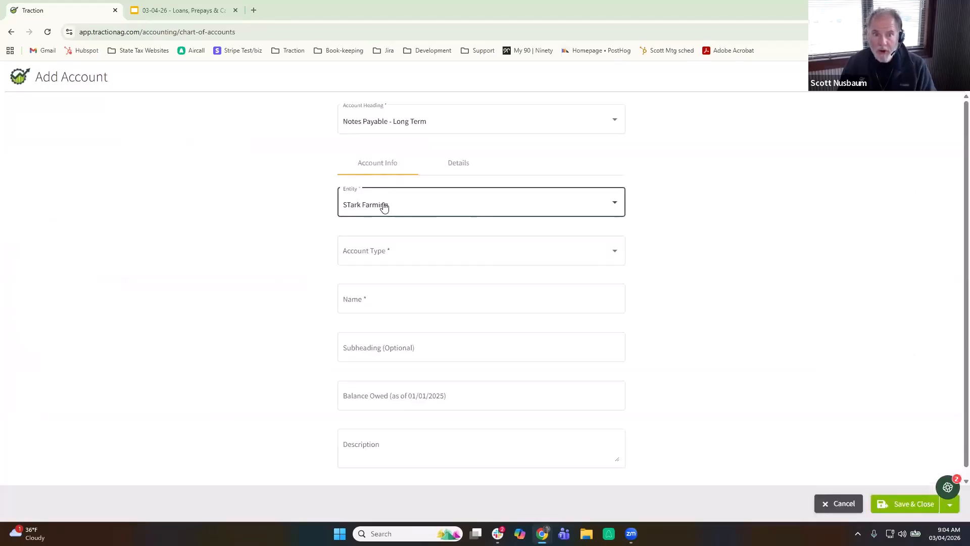
click(458, 251)
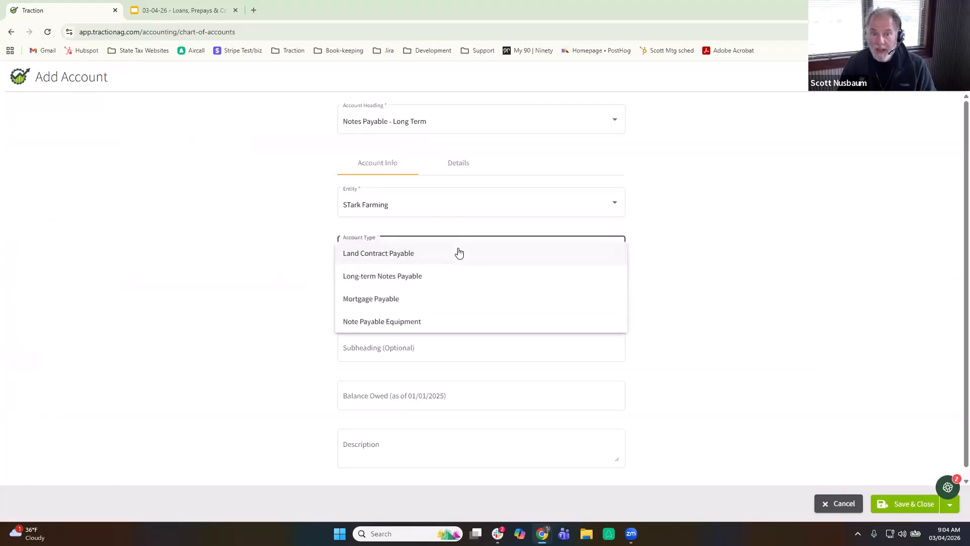
click(431, 322)
Name the new account 2026 JD Credit Tractor Loan and set its balance owed to 0
drag(441, 298, 275, 302)
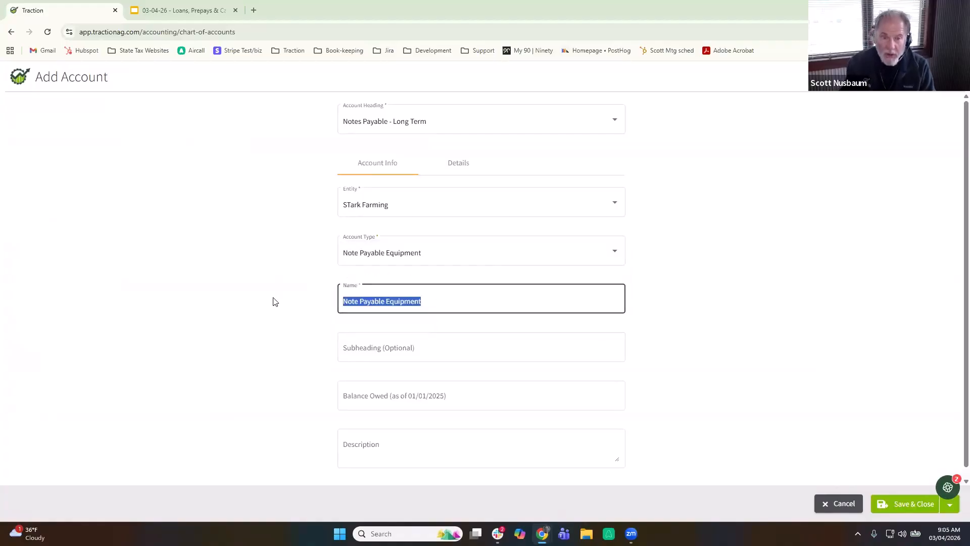
text(2026 JD Credit Tractor Loan)
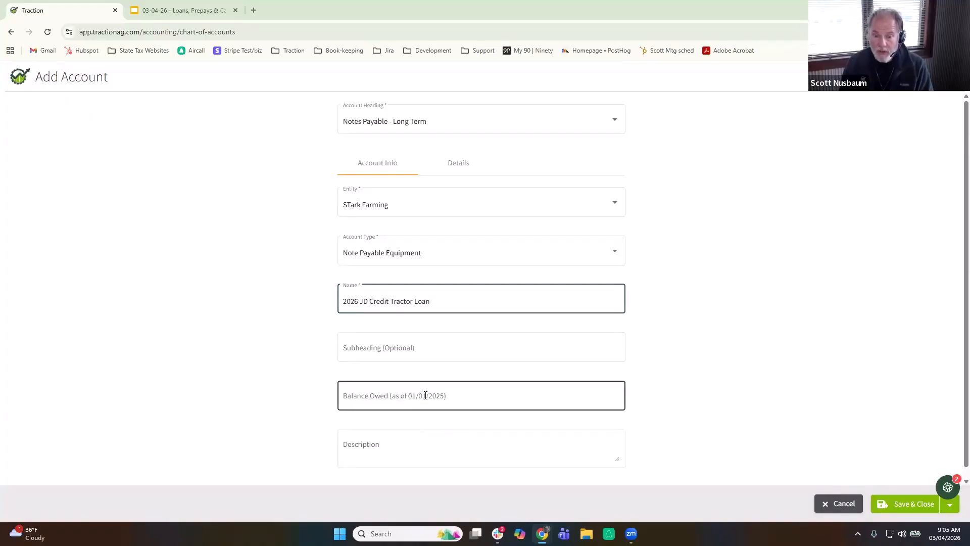
text(0)
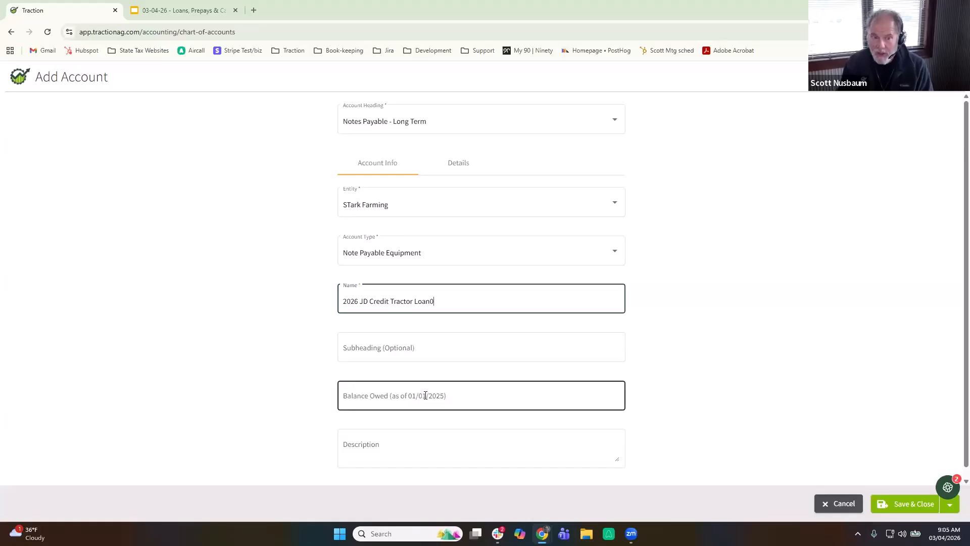
key(BackSpace)
click(426, 395)
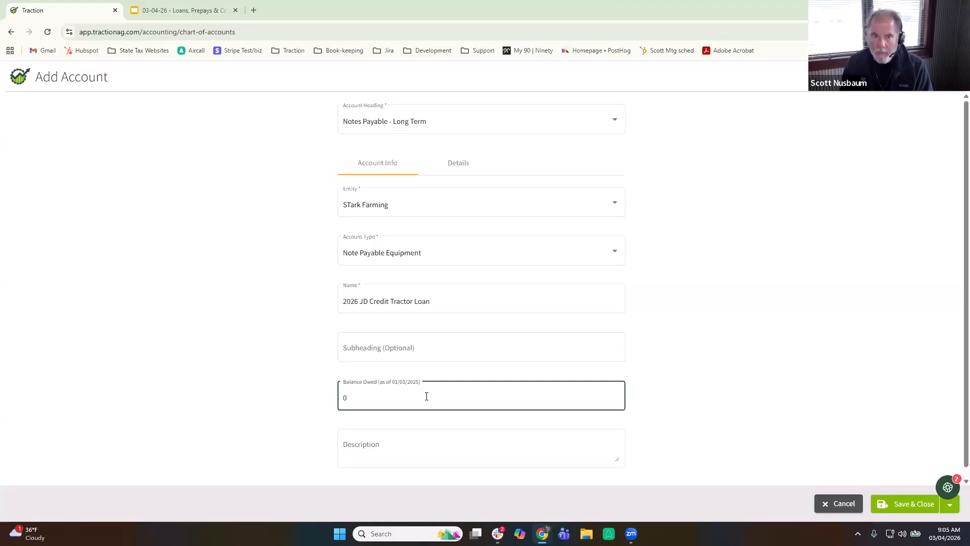
In the loan details, enter an original amount of 200,000, checked against the scenario slide, and an interest rate of 7%
click(463, 166)
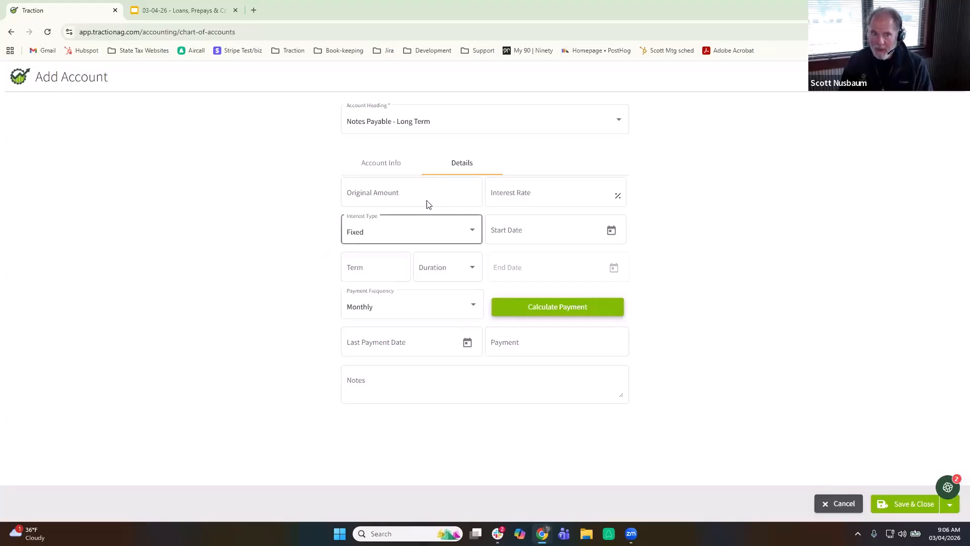
click(410, 191)
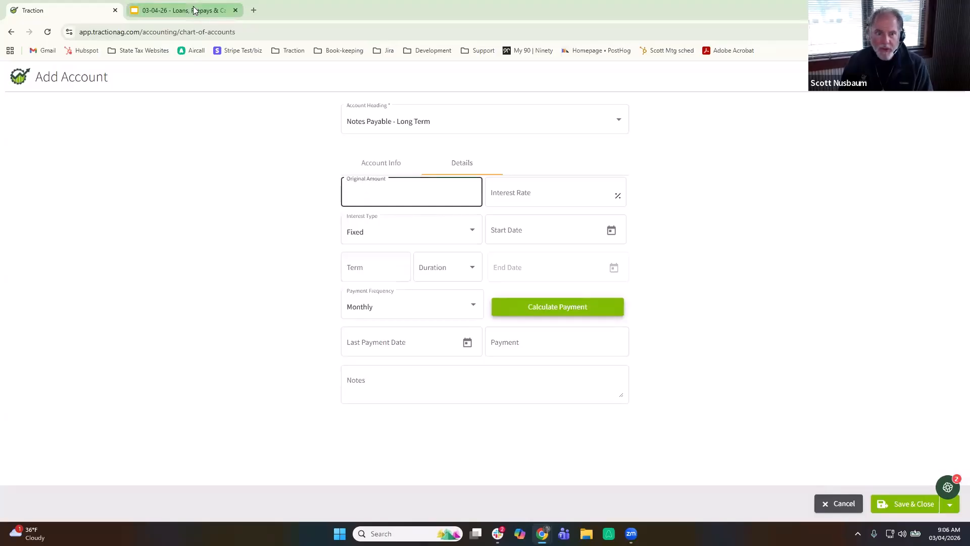
click(195, 11)
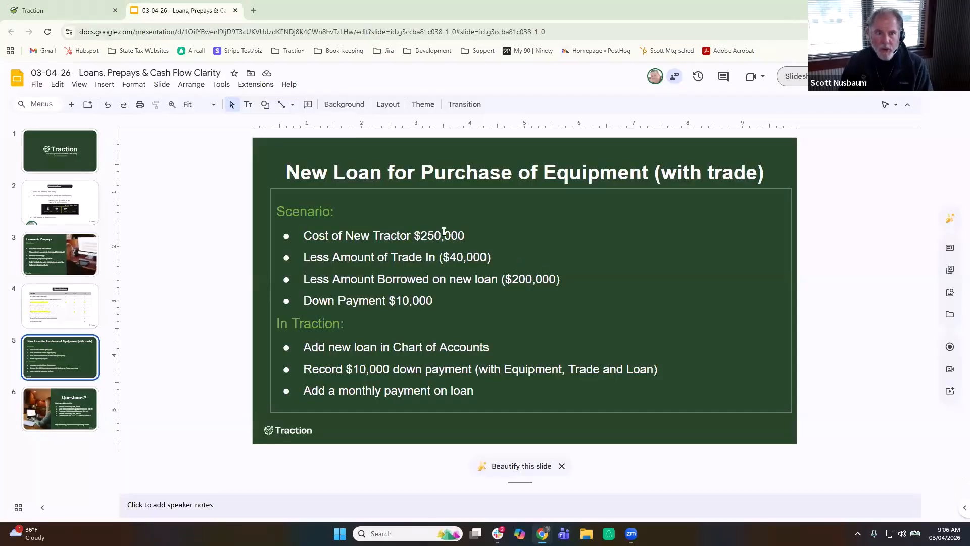
click(82, 10)
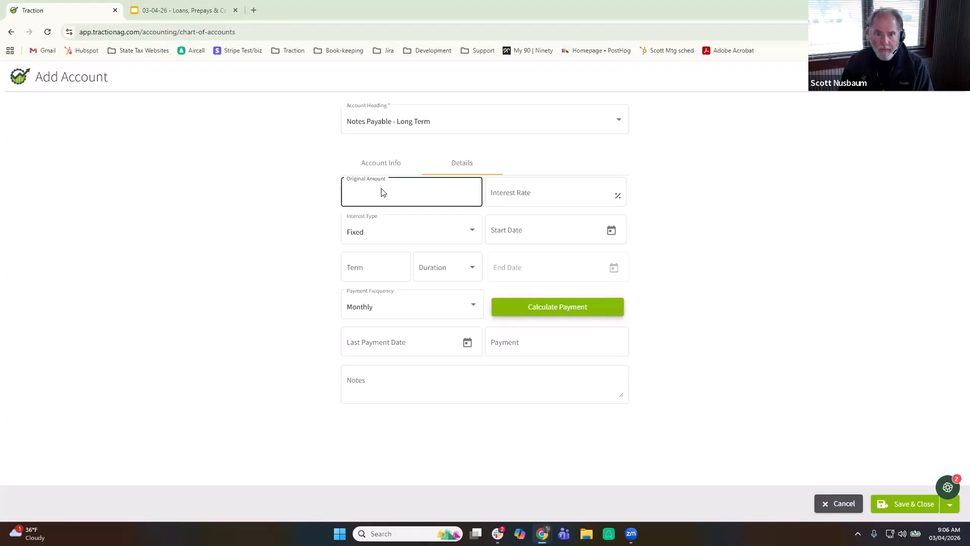
text(20,000)
key(Tab)
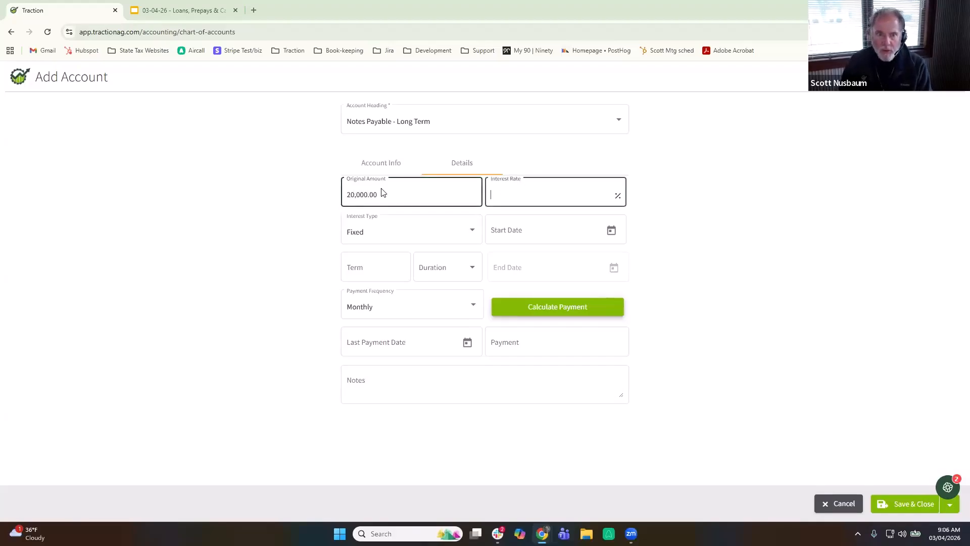
drag(390, 191, 227, 180)
text(200000)
key(Tab)
text(7)
Set the loan's start date to 2/1/2026 and its term to 60 months
key(Tab)
key(Tab)
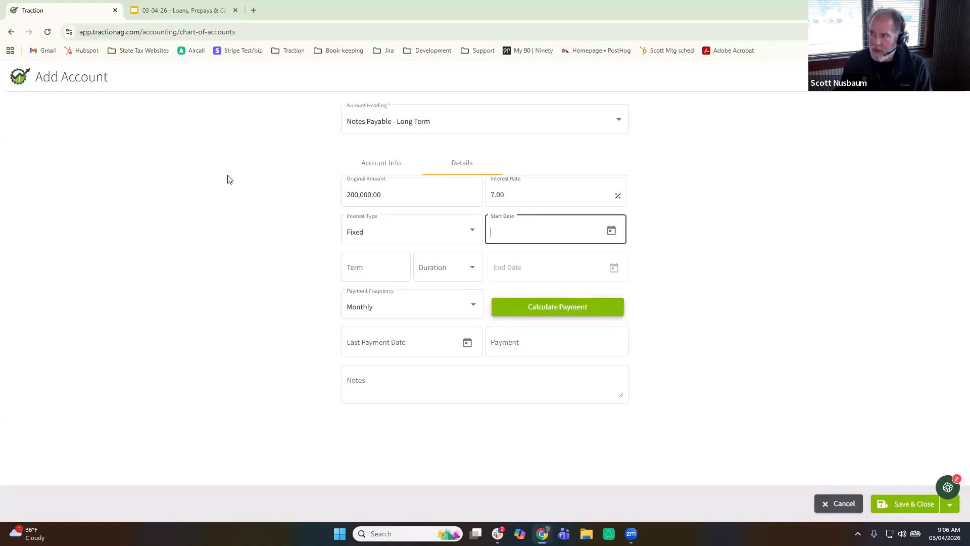
text(020126)
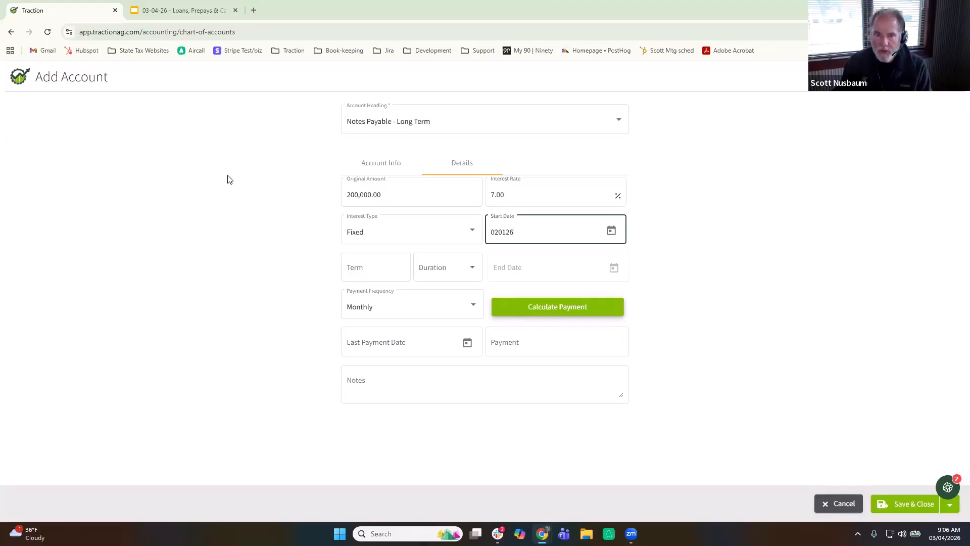
key(Tab)
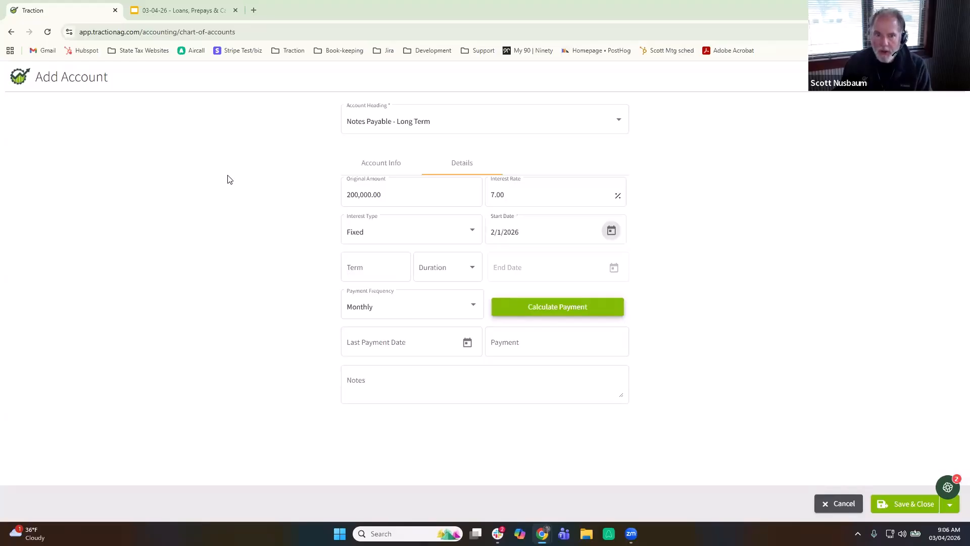
key(Tab)
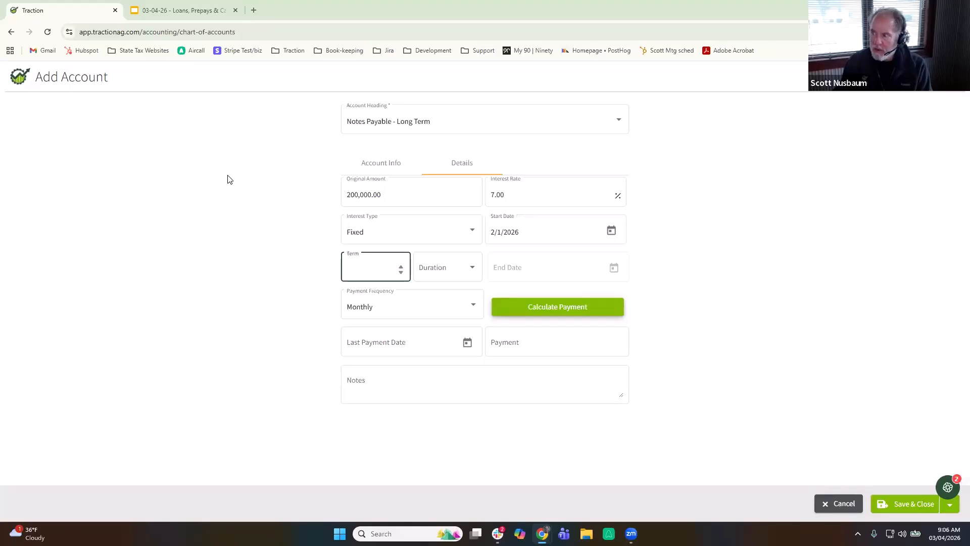
text(60)
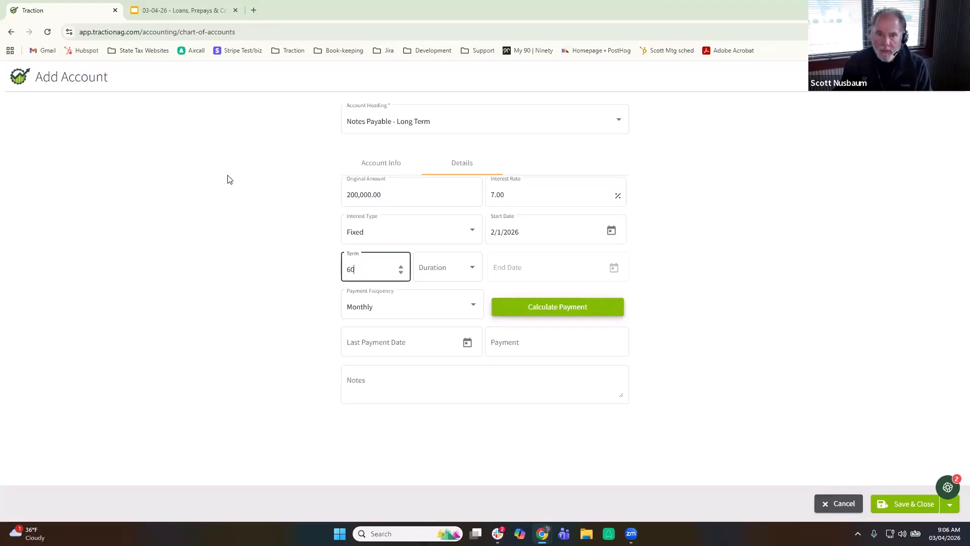
key(Tab)
key(m)
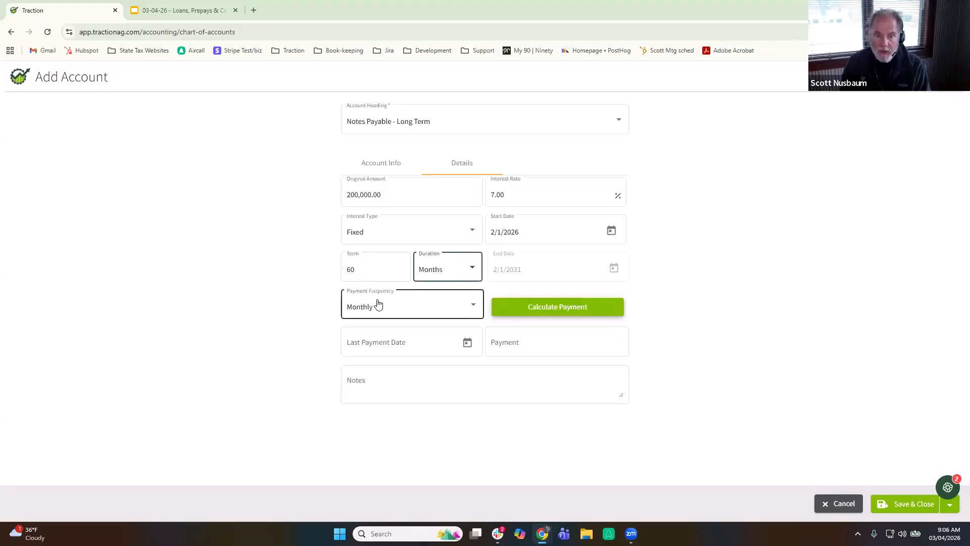
Calculate the loan's monthly payment and save the new account
click(569, 311)
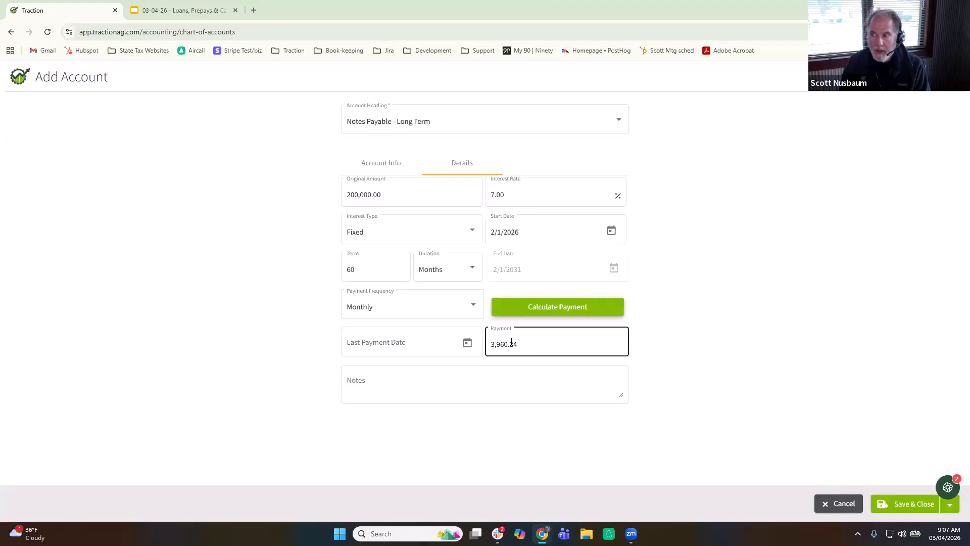
click(905, 505)
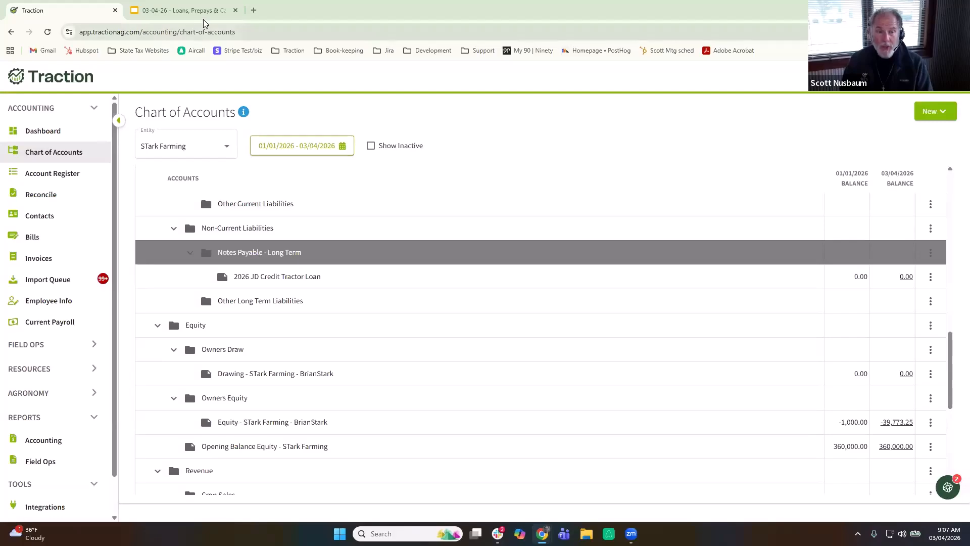
Consult the equipment loan scenario slide and start a new payment in the Checking stark account register with a total of 100,000
mouse_move(205, 23)
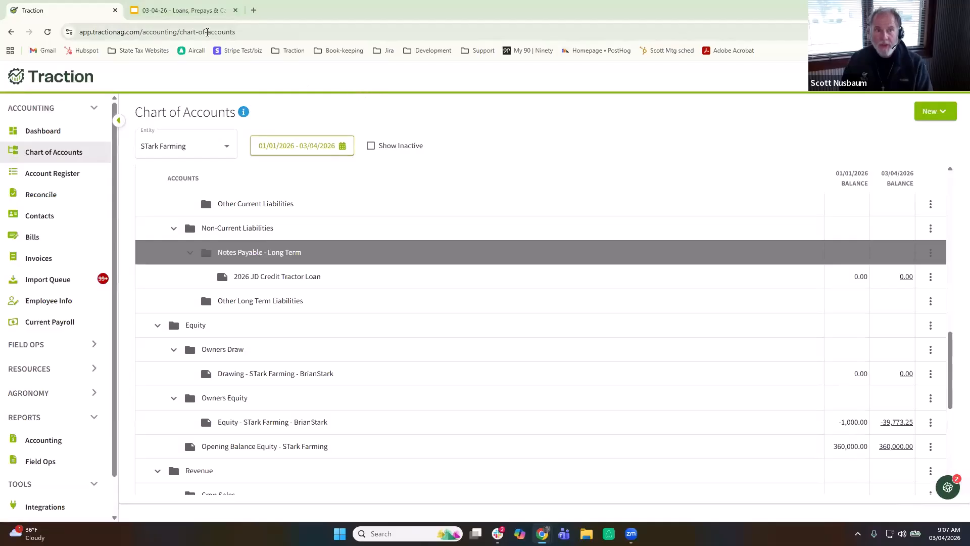
key(ctrl+Tab)
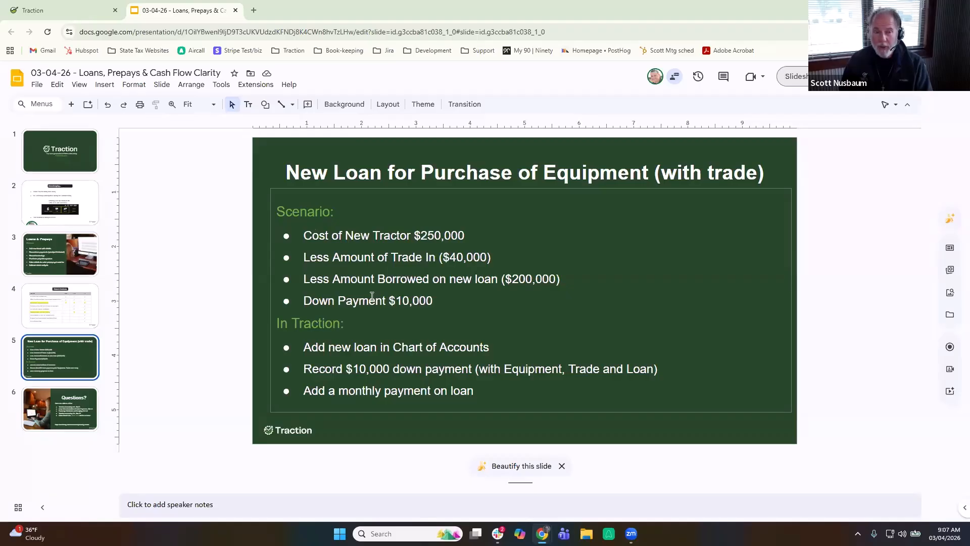
click(63, 9)
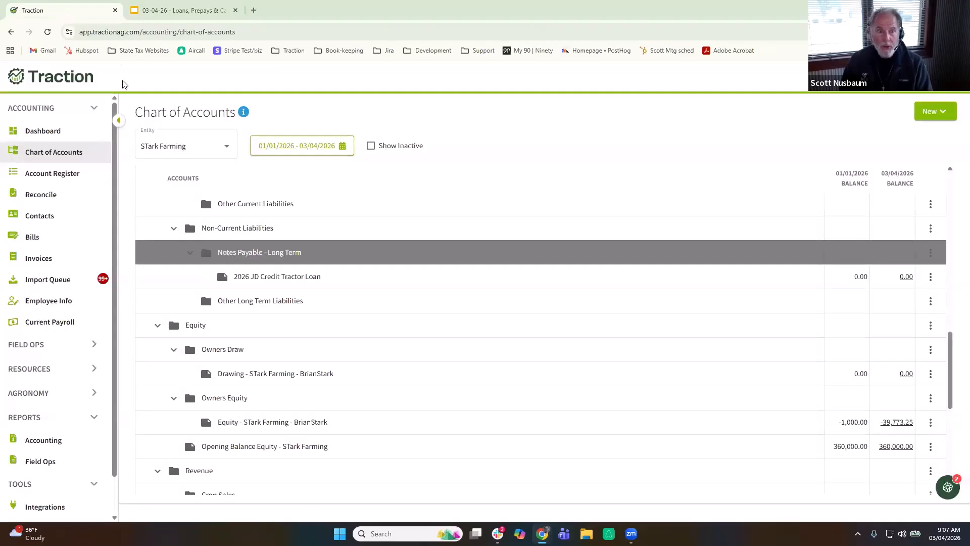
click(68, 174)
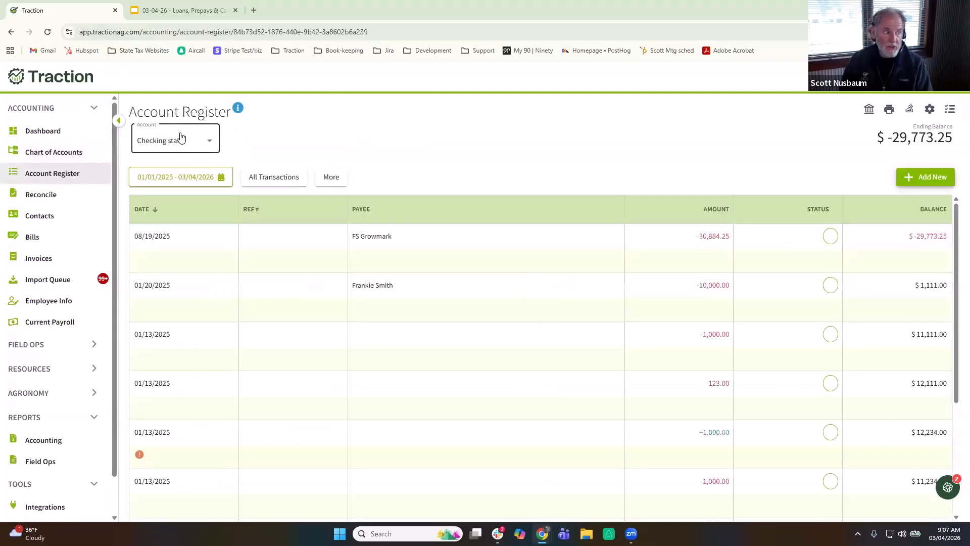
click(938, 182)
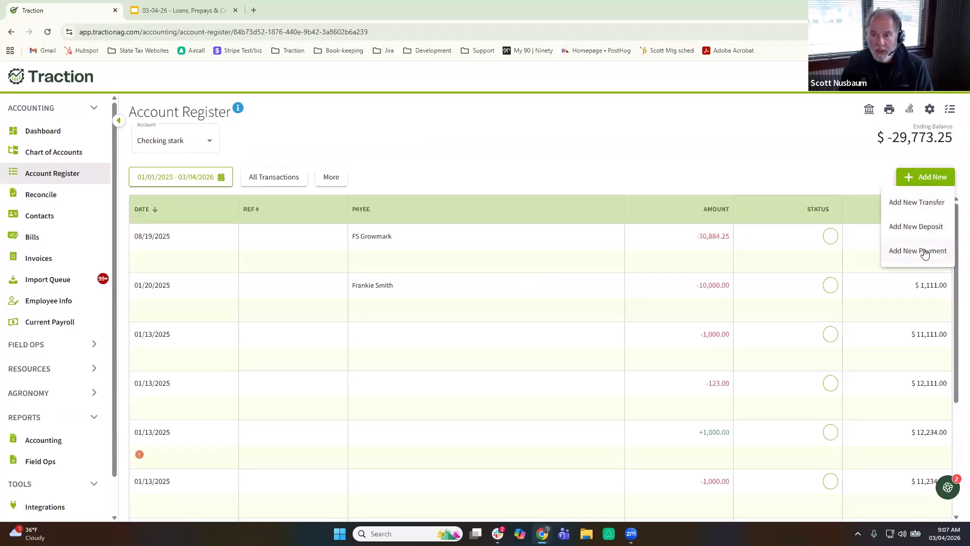
click(925, 251)
click(773, 125)
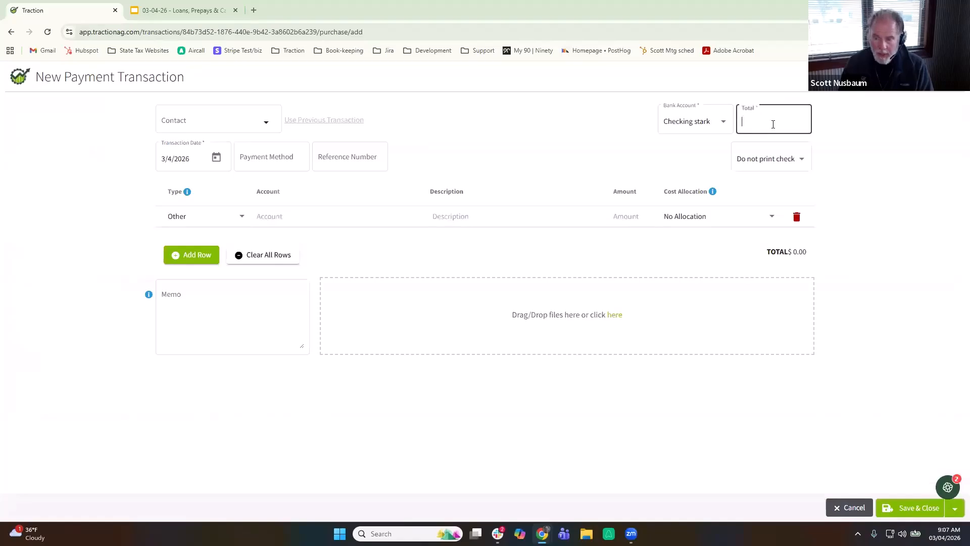
text(100000)
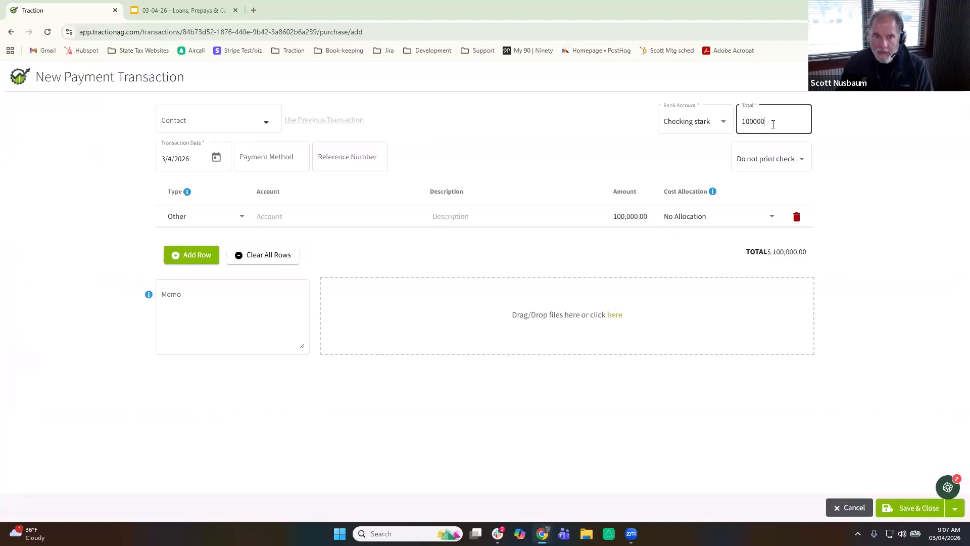
Choose John Deere Credit as the contact for the payment
click(266, 121)
scroll(260, 237, down, 3)
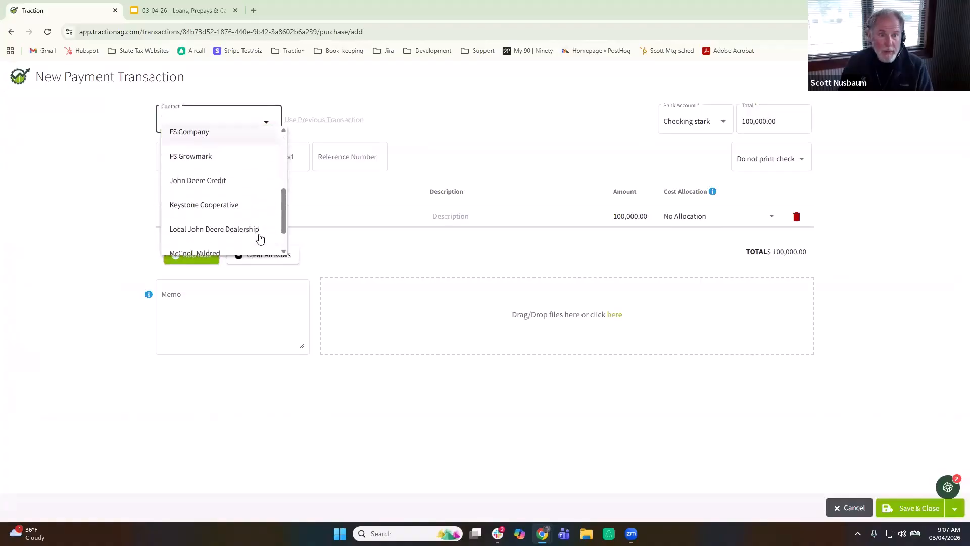
click(242, 182)
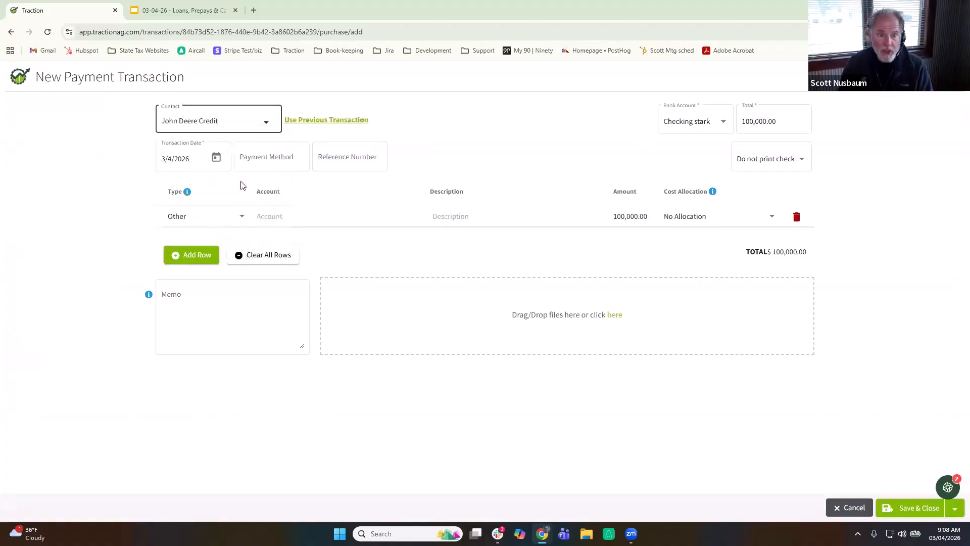
Check the scenario slide and assign the first row of the payment to the Farm Equipment account
click(205, 13)
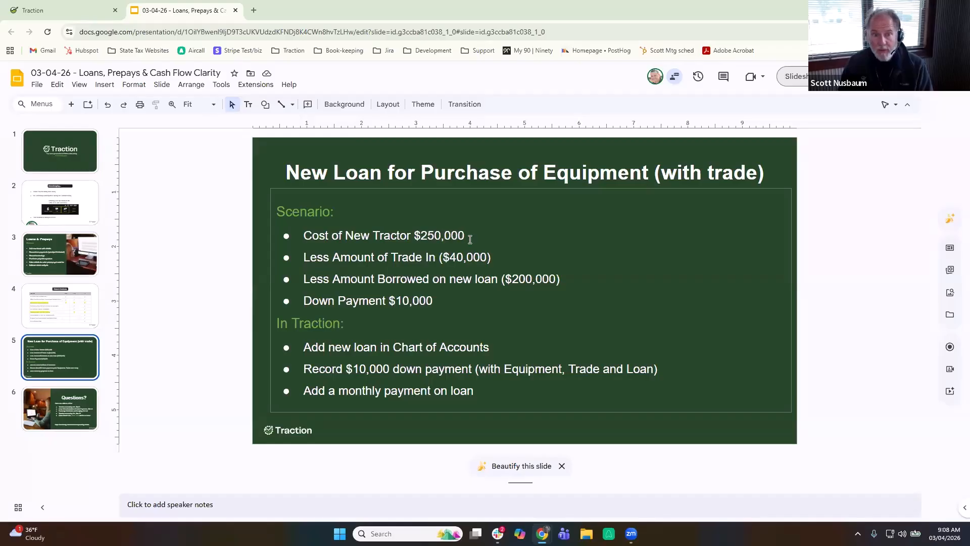
click(63, 7)
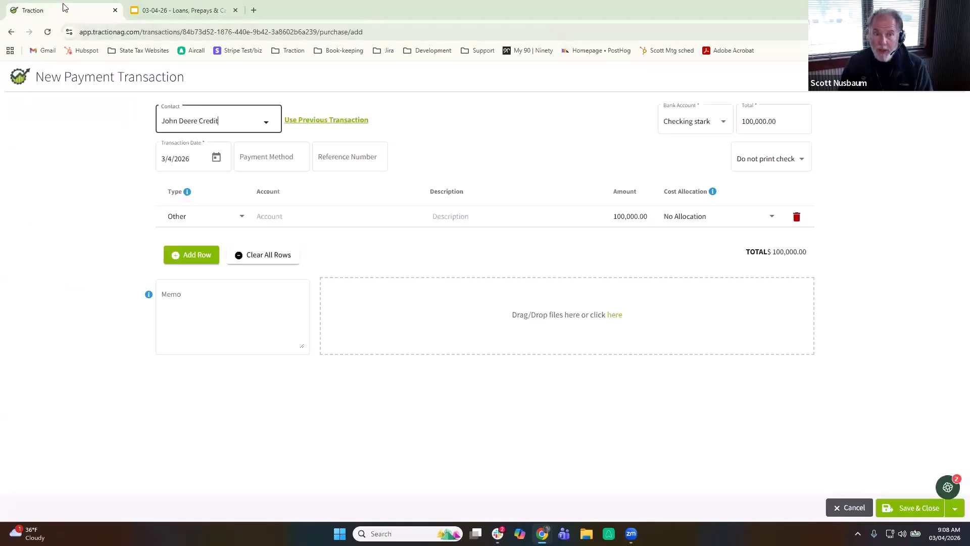
click(281, 213)
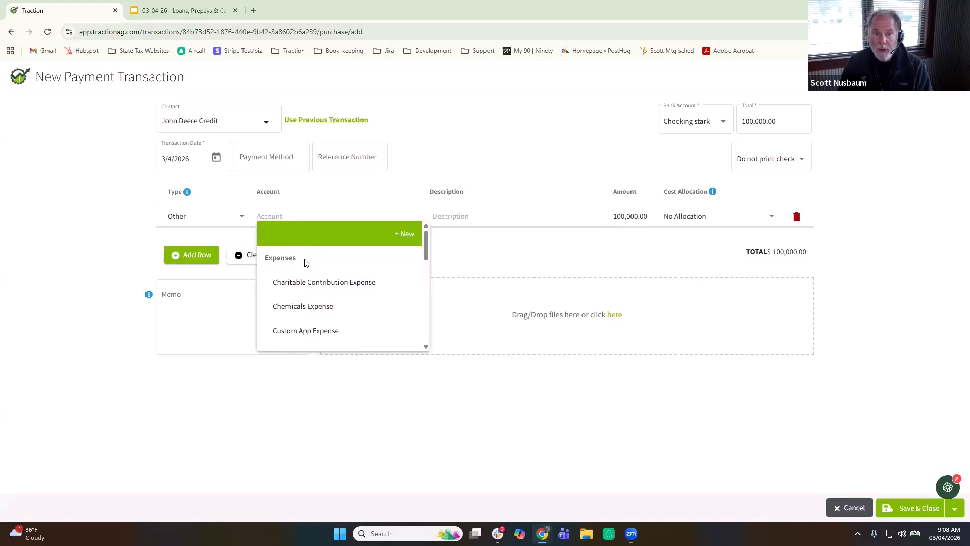
scroll(325, 299, down, 1)
scroll(325, 298, down, 4)
scroll(325, 298, down, 3)
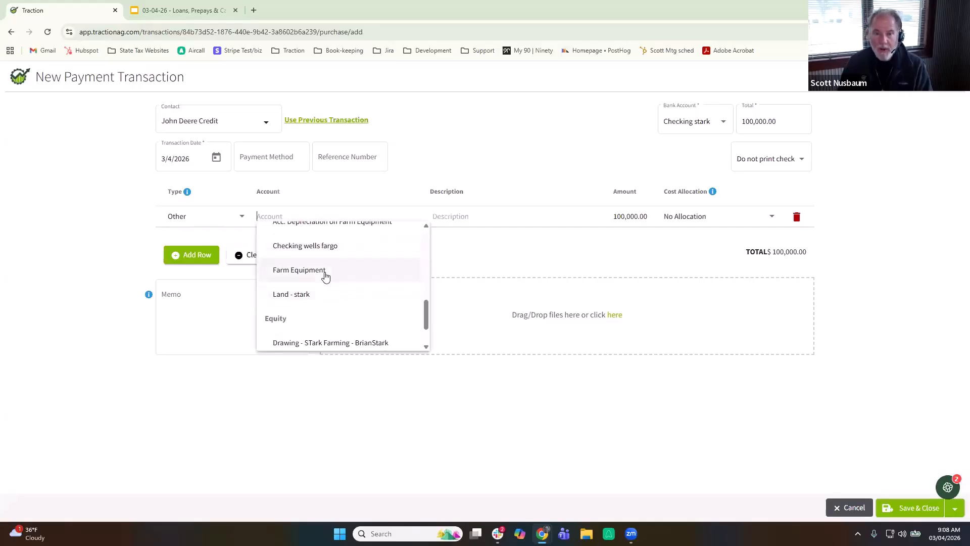
click(326, 276)
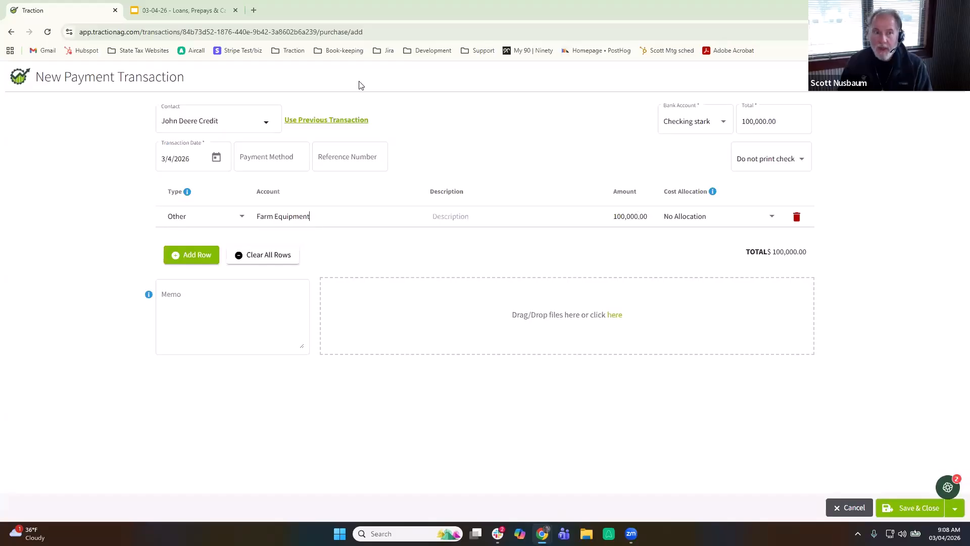
Consult the scenario slide, add a second row to the payment, and describe the first row as "New JD 26 Tractor"
key(ctrl+Tab)
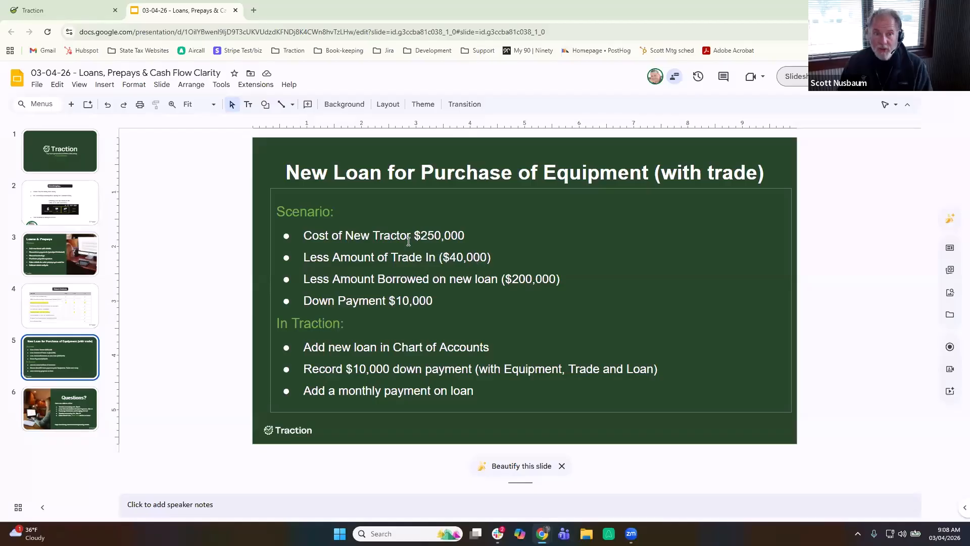
click(83, 11)
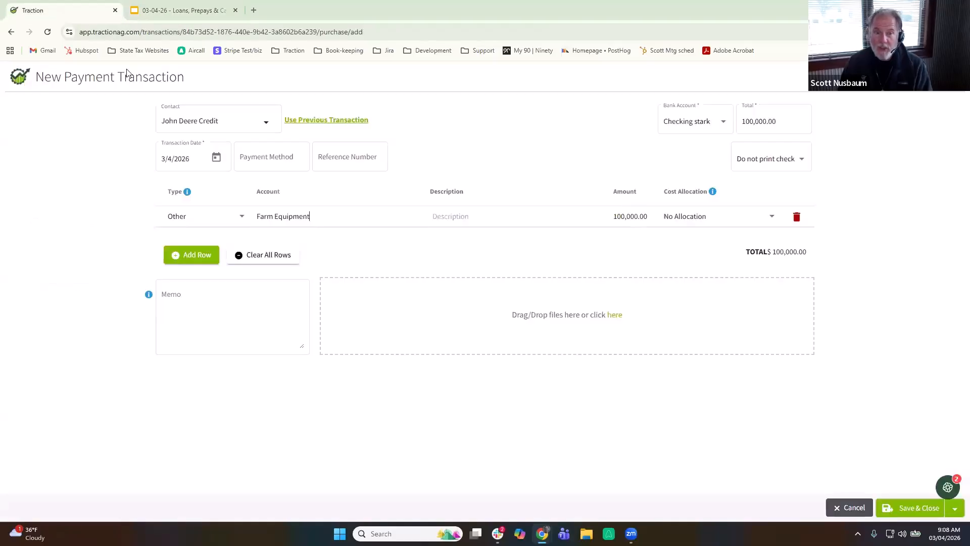
click(185, 258)
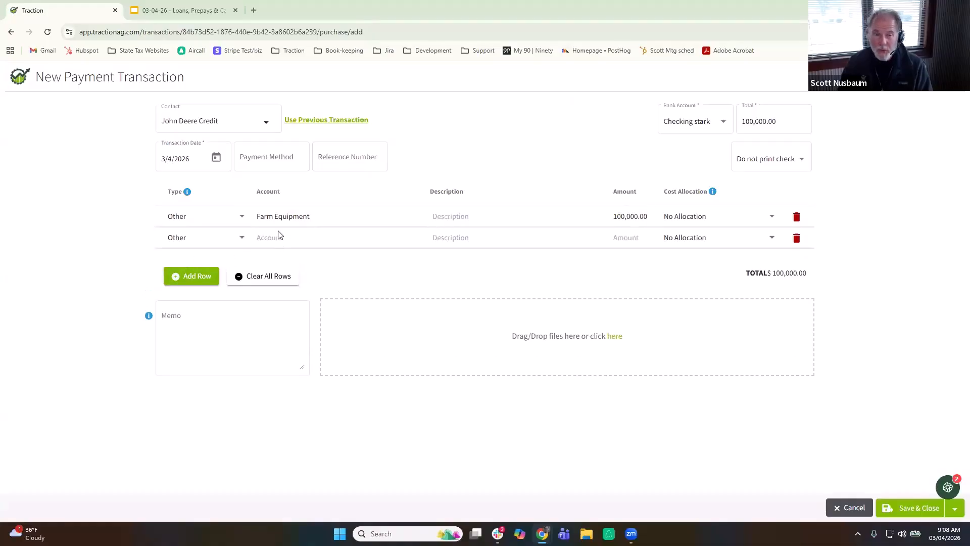
click(446, 216)
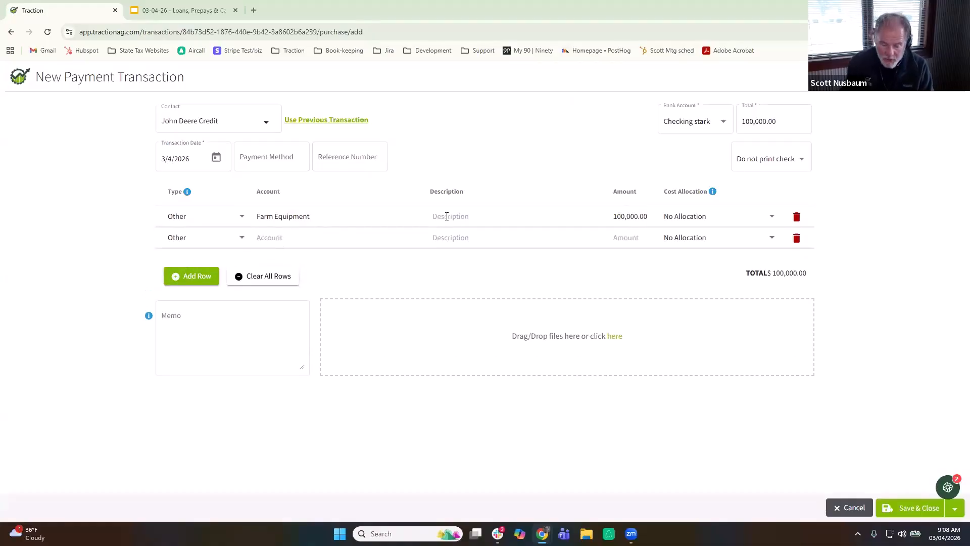
text(New JD 2)
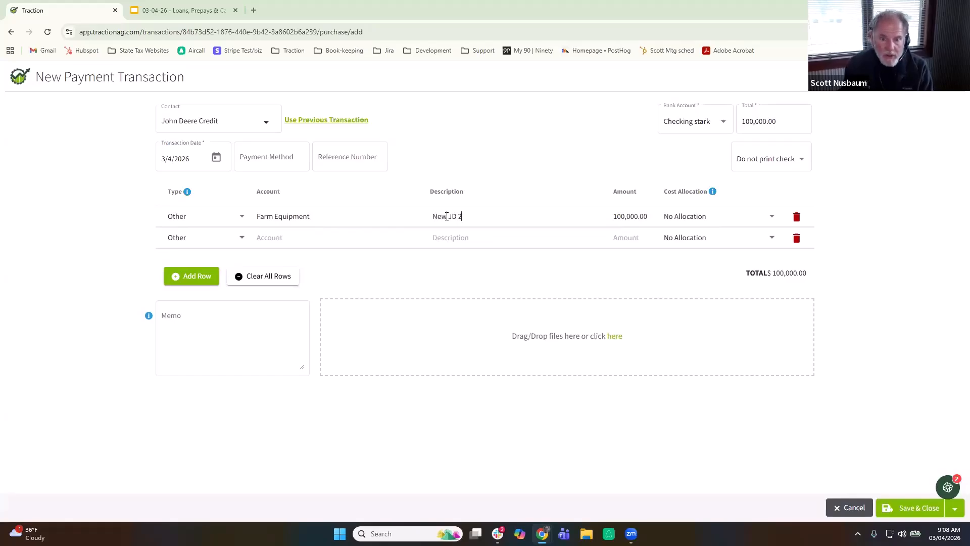
text(6 Tractor)
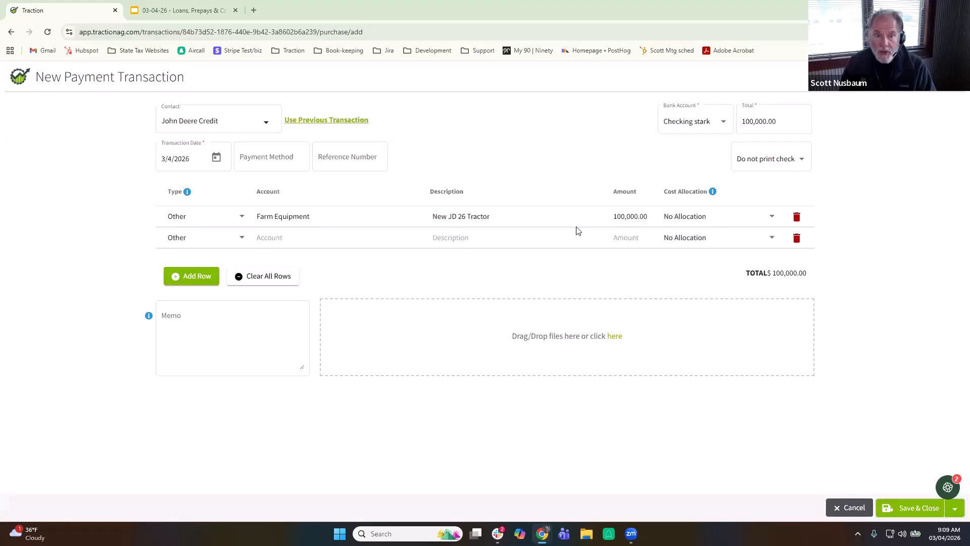
Assign the second row of the payment to the Farm Equipment asset account
click(279, 237)
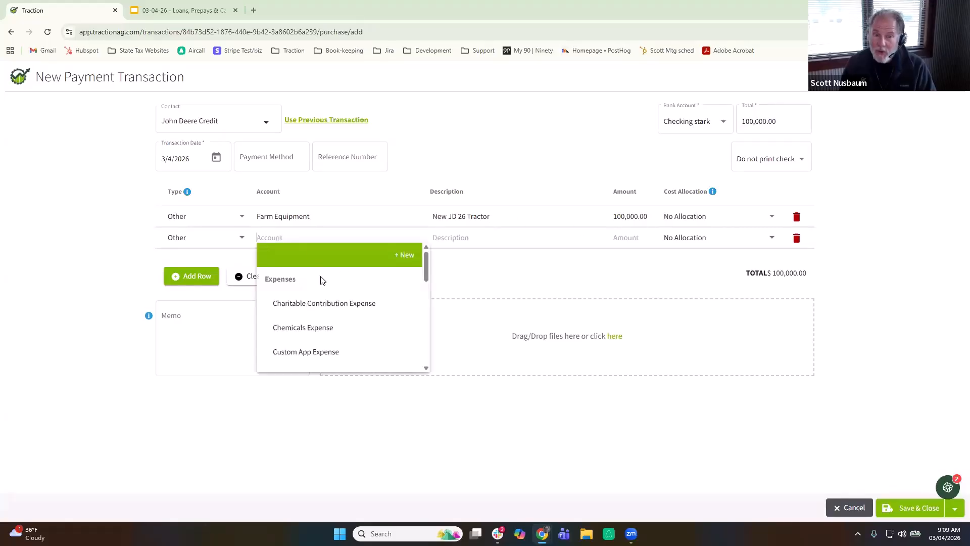
scroll(319, 284, down, 5)
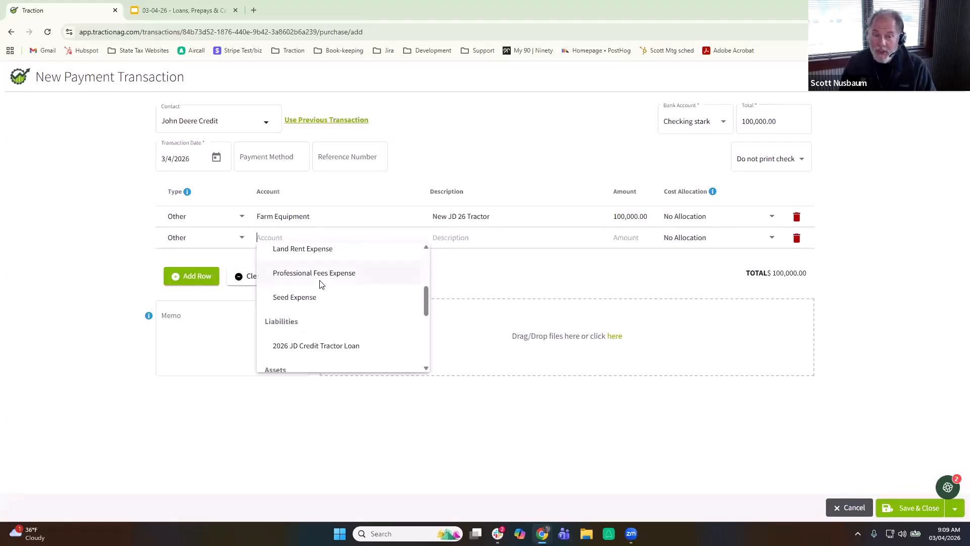
scroll(319, 284, down, 1)
scroll(319, 284, down, 1)
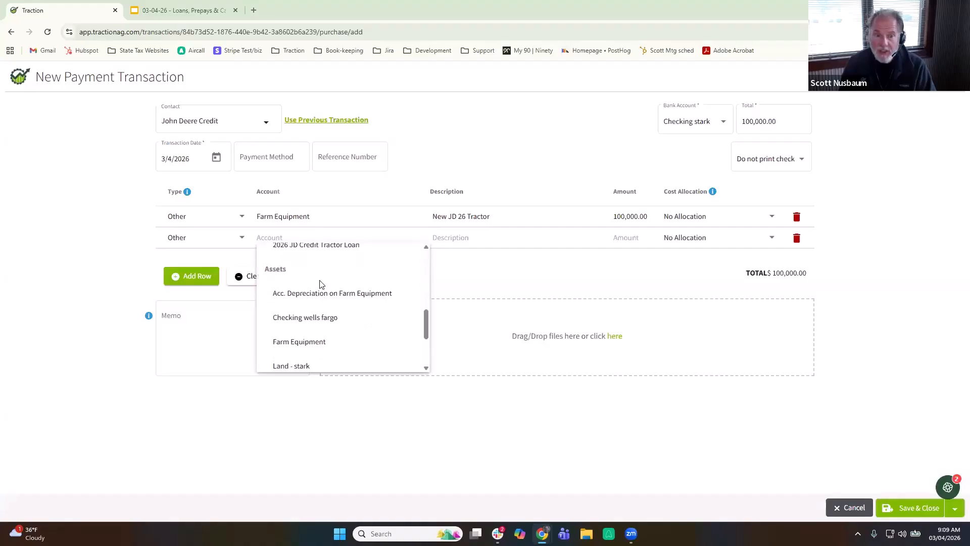
click(321, 344)
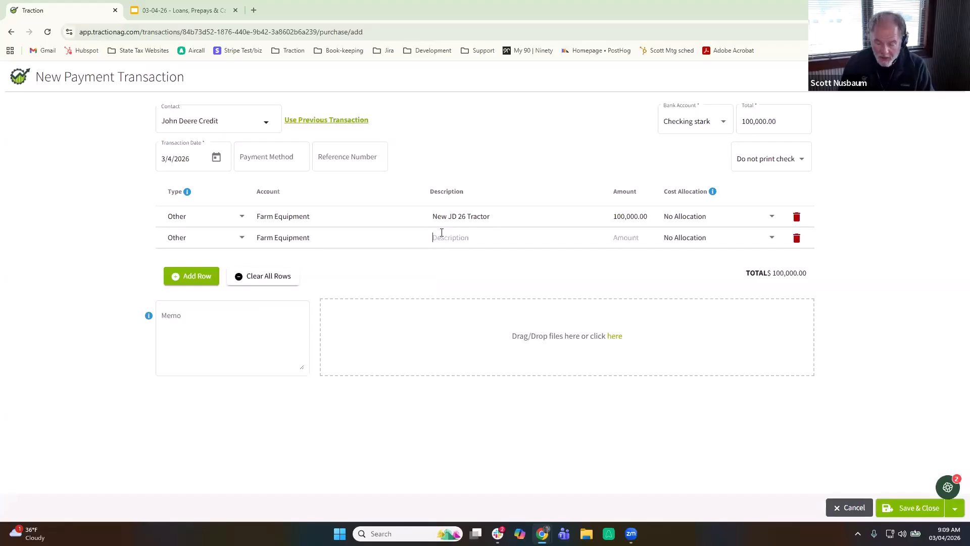
Describe the second row as "Les Trade In 2010 Tractor" and set its amount to -40,000
text(Les)
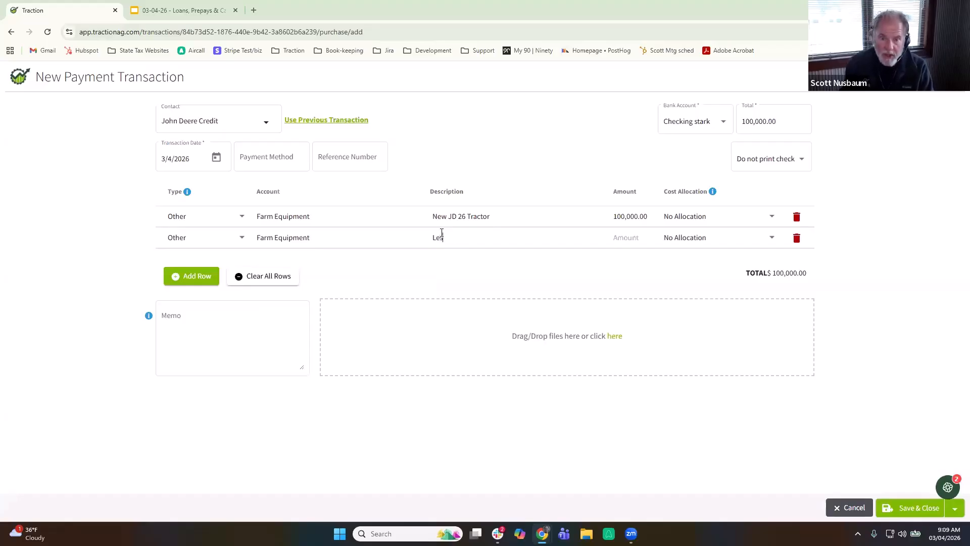
text( Trade In 2010 Tractor)
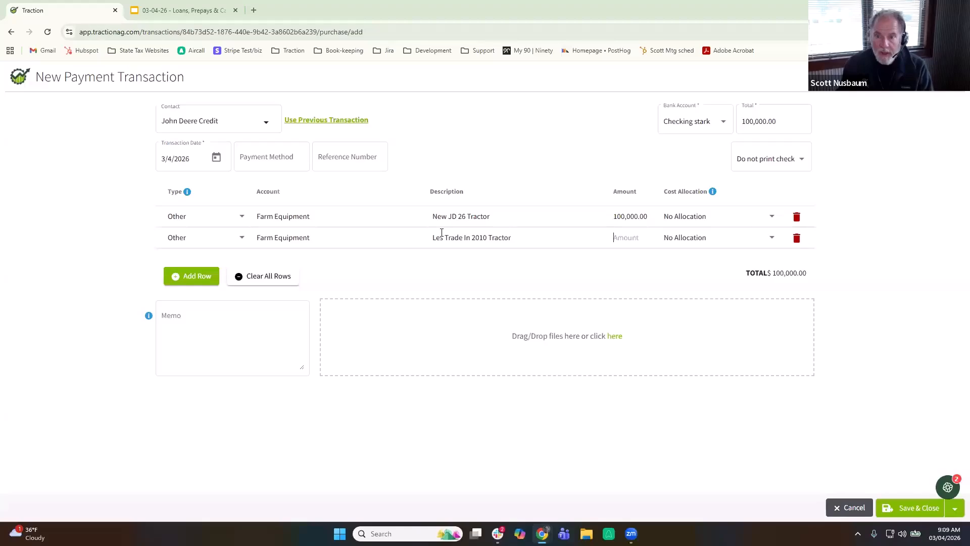
text(-)
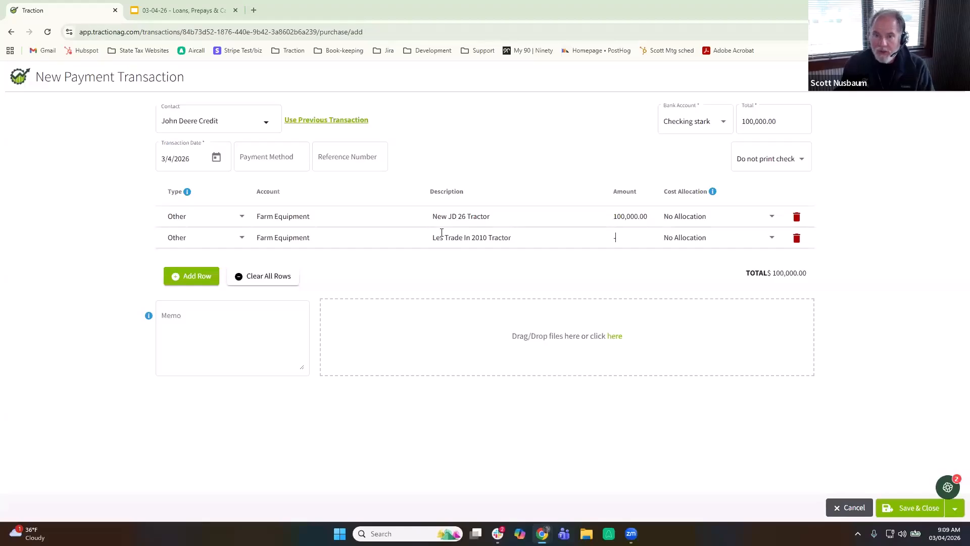
text(40000)
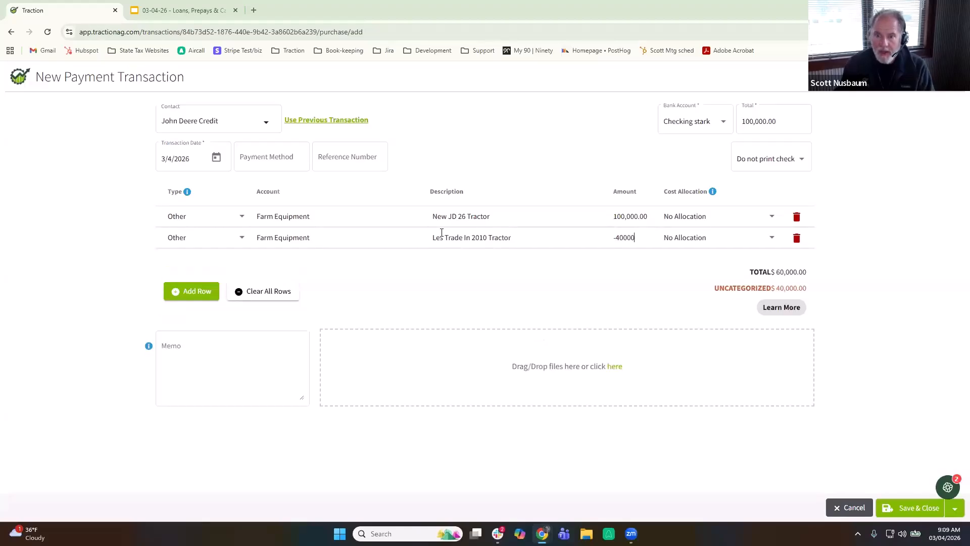
click(441, 233)
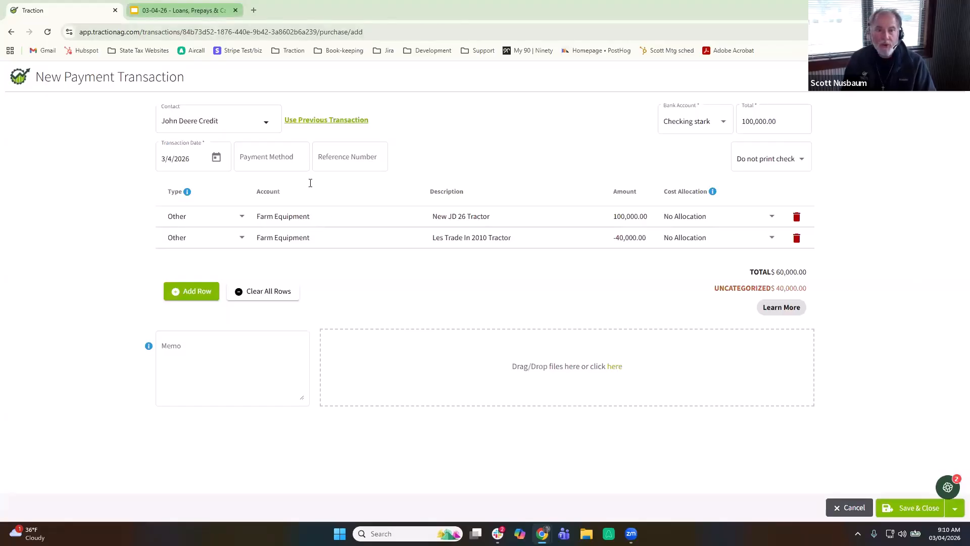
Check the tractor's cost on the scenario slide and set the first row's amount to 250,000
key(ctrl+Tab)
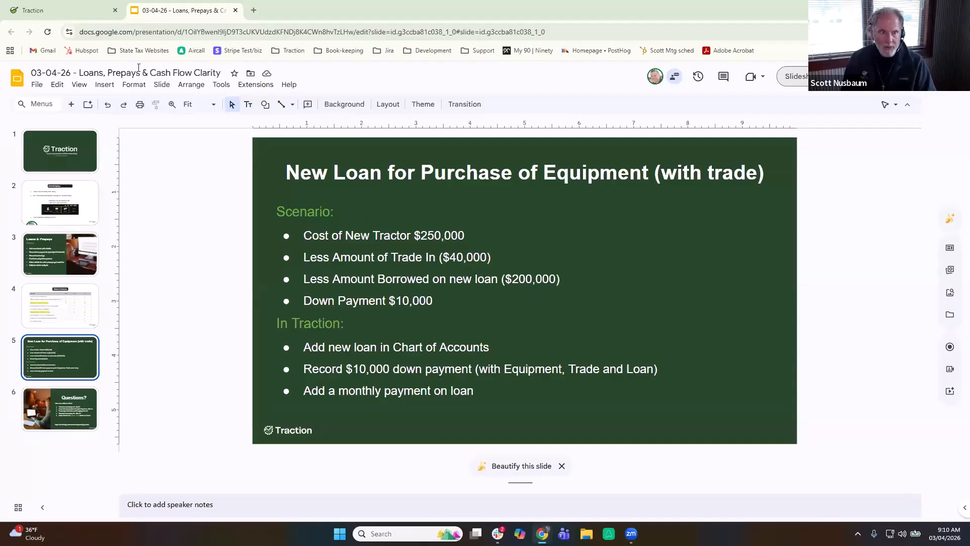
click(61, 10)
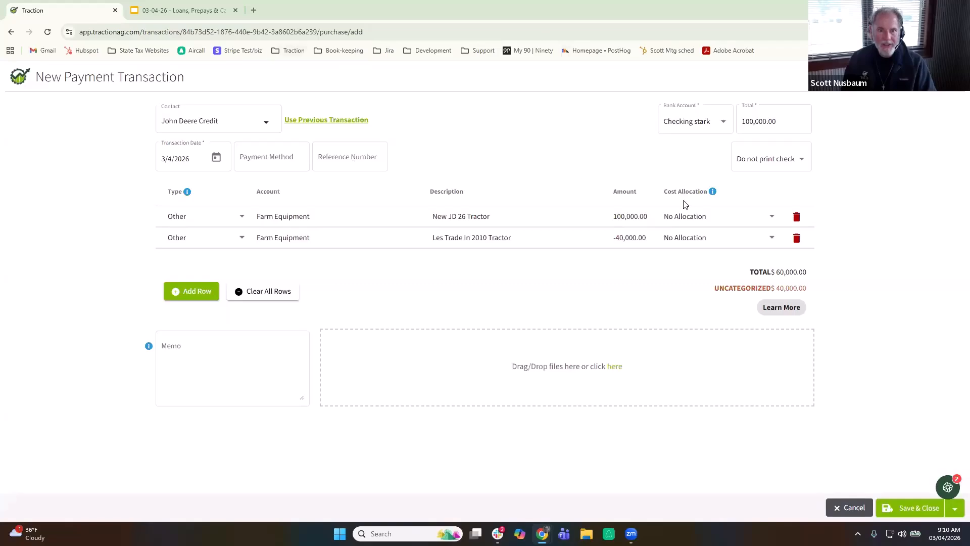
click(158, 7)
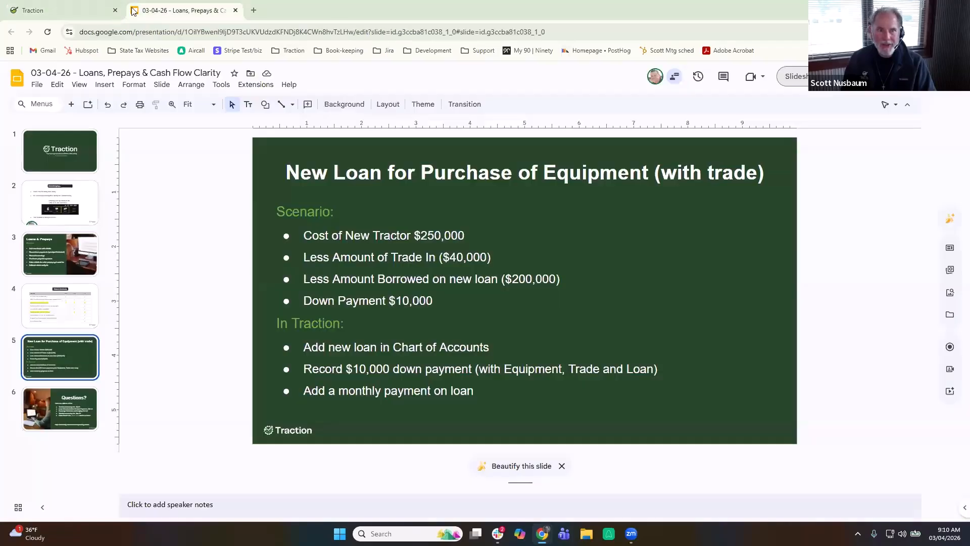
click(64, 11)
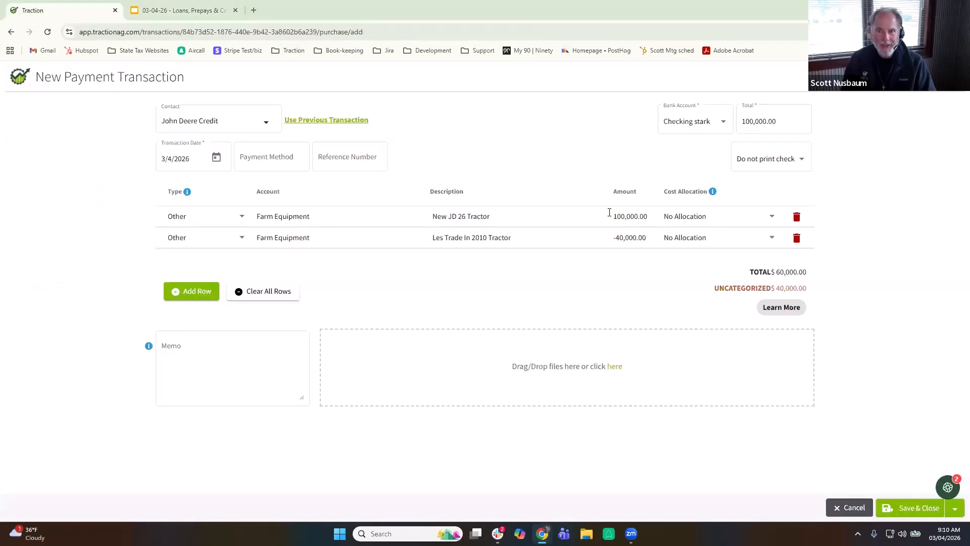
click(610, 213)
text(250)
text(000)
click(515, 181)
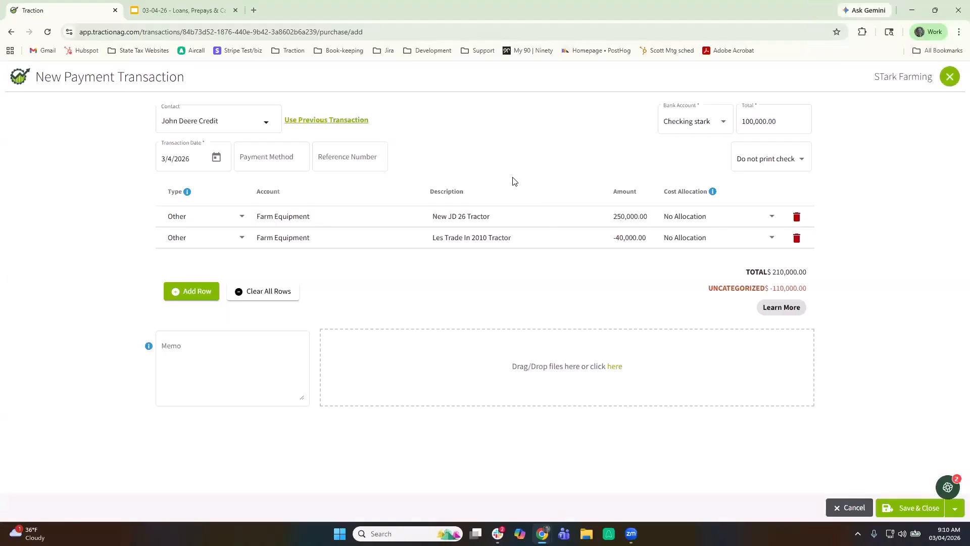
Set the payment's total to 10,000
click(782, 122)
drag(783, 122, 695, 121)
text(10,000)
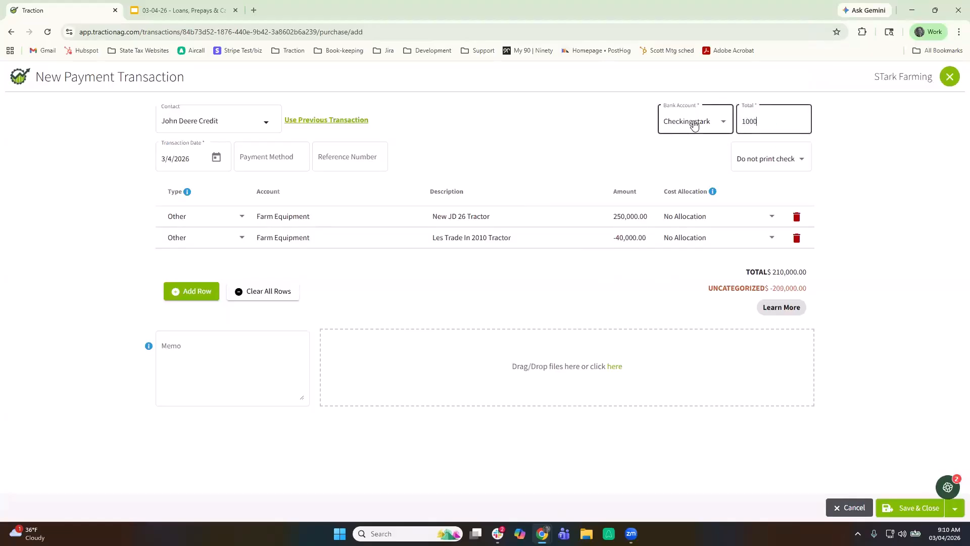
key(Tab)
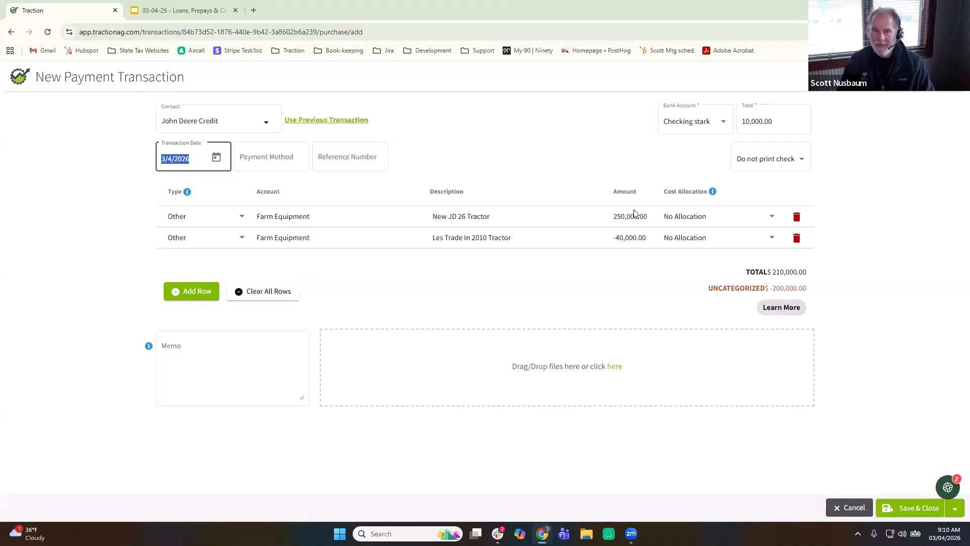
Check the borrowed amount on the scenario slide and add a third row assigned to the 2026 JD Credit Tractor Loan account
click(193, 14)
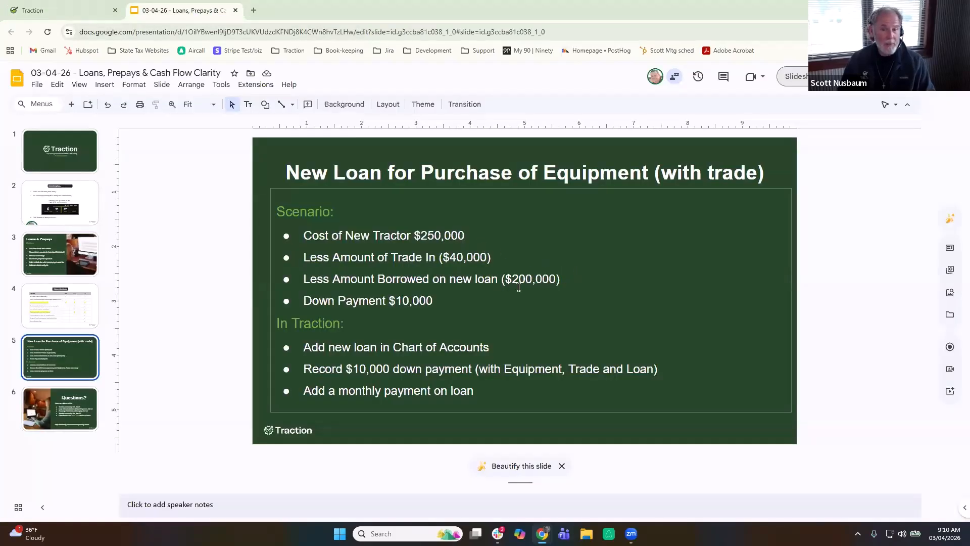
click(66, 10)
click(204, 298)
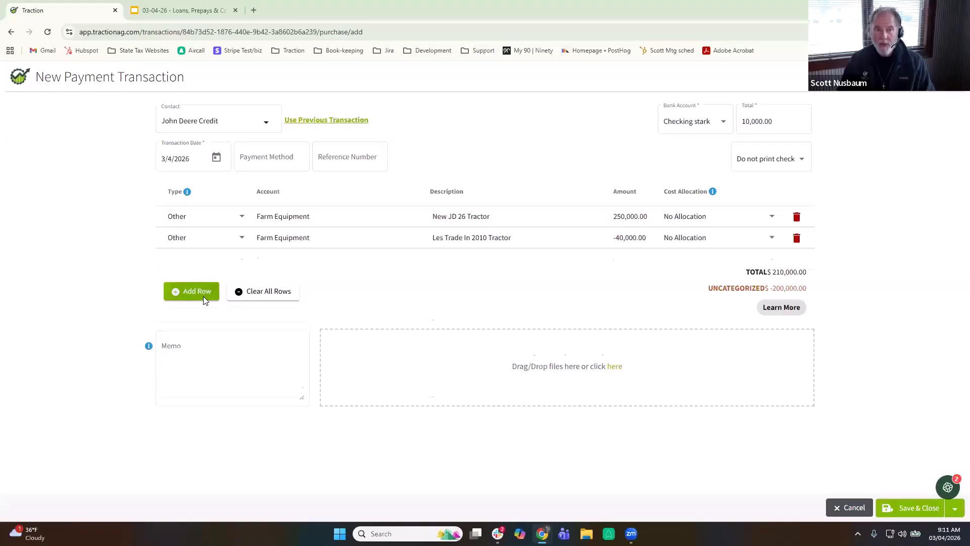
click(281, 259)
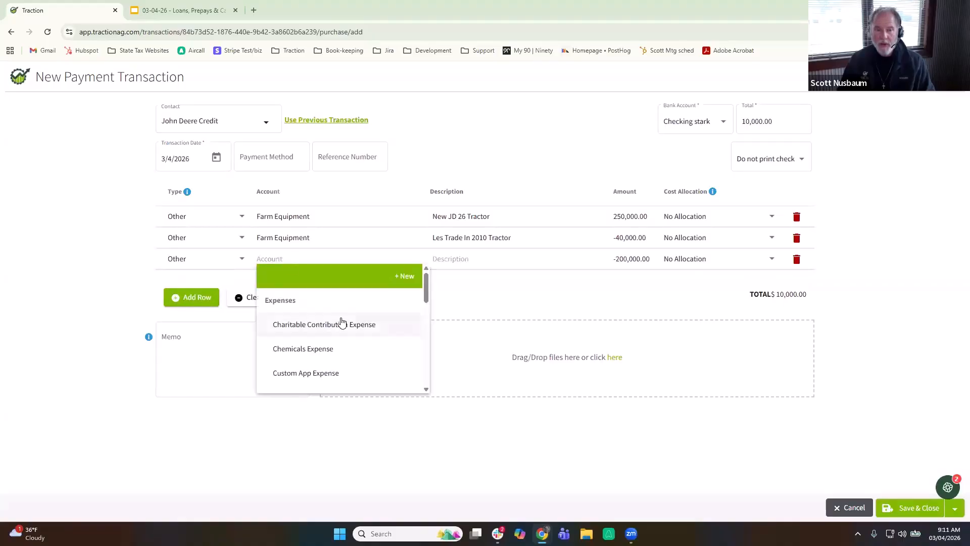
scroll(342, 320, down, 5)
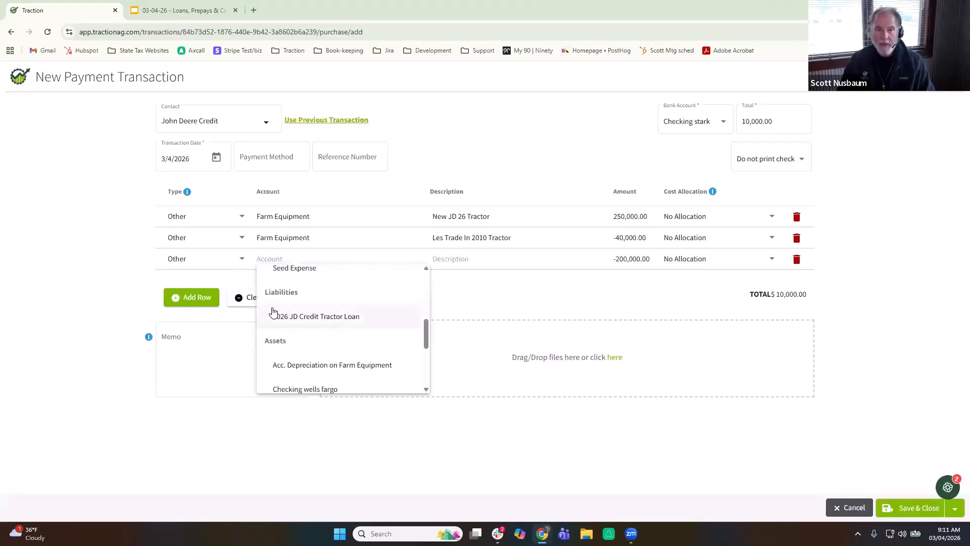
click(308, 317)
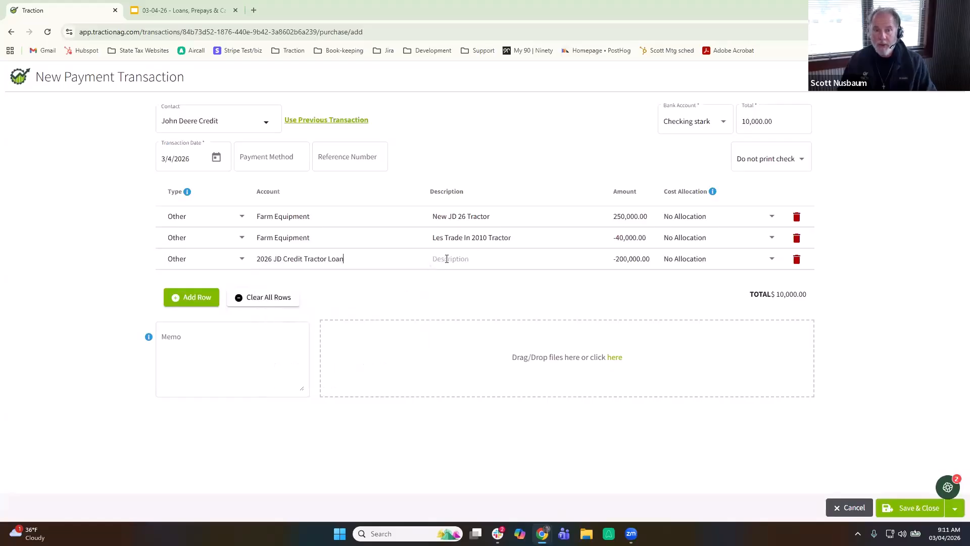
Describe the loan row as "Borrowing on new loan for tractor"
text(Borrowing on )
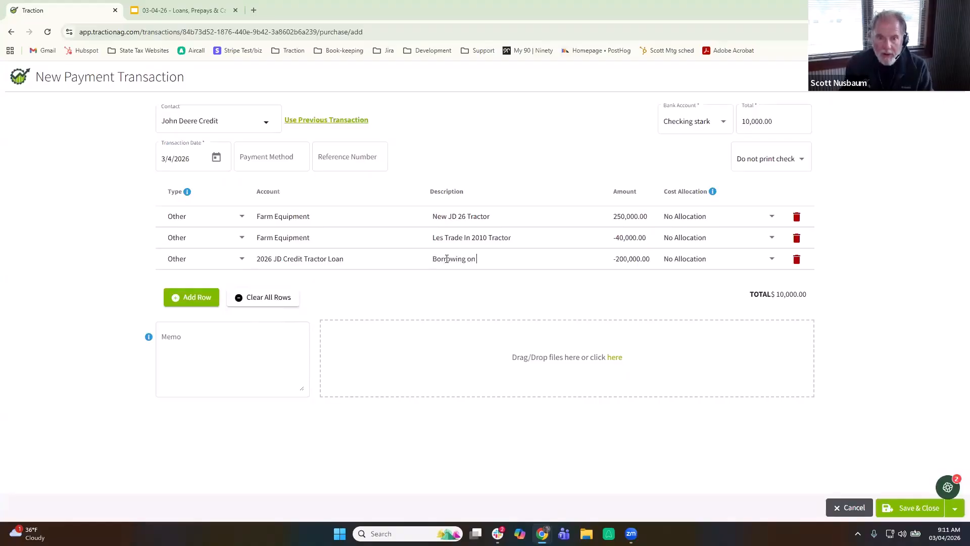
text(new loan for tractor)
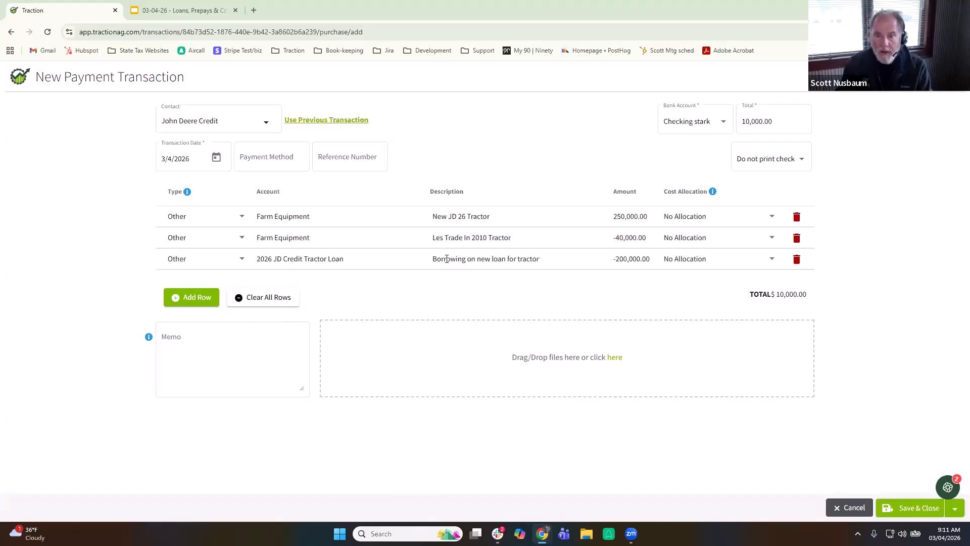
key(Tab)
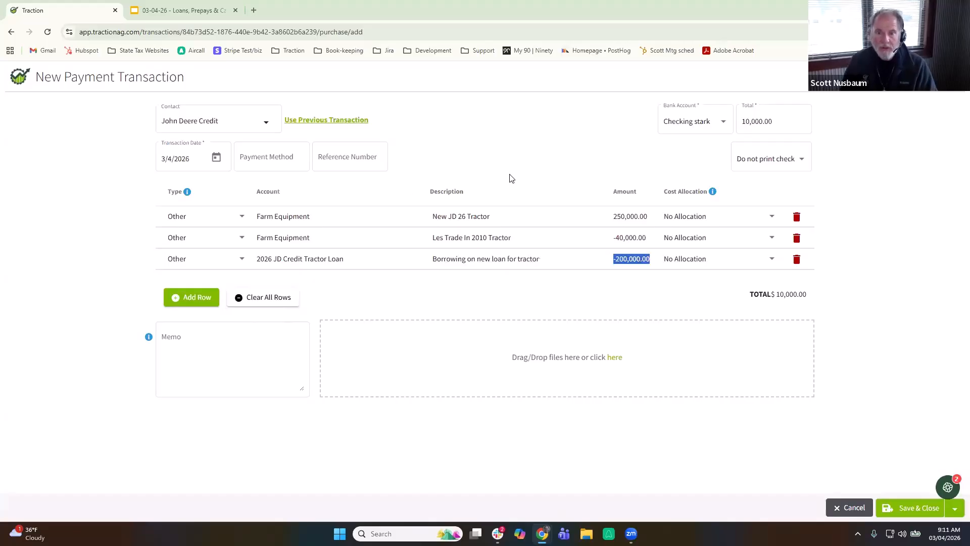
Compare the rows with the scenario slide and enter the memo "Bought new tractor with Trade in and loan"
click(169, 11)
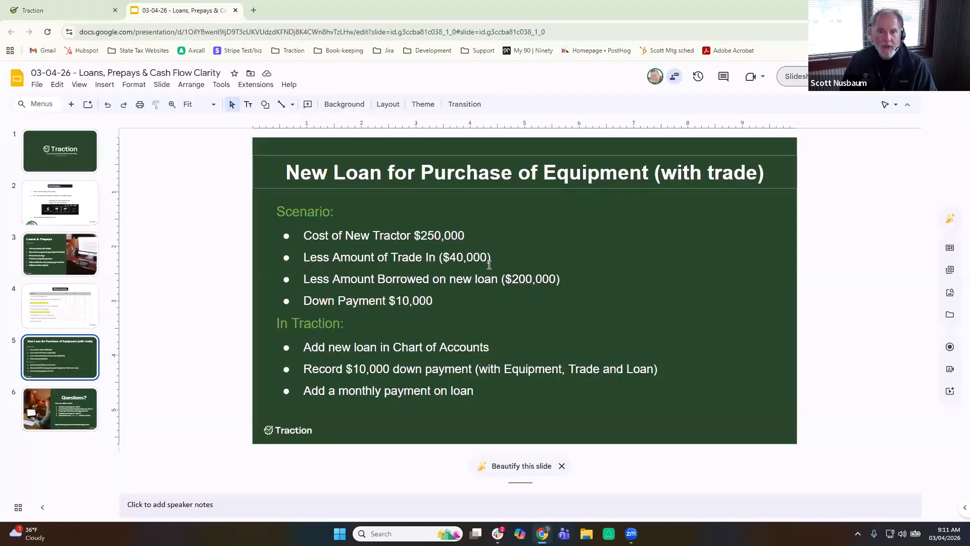
click(27, 10)
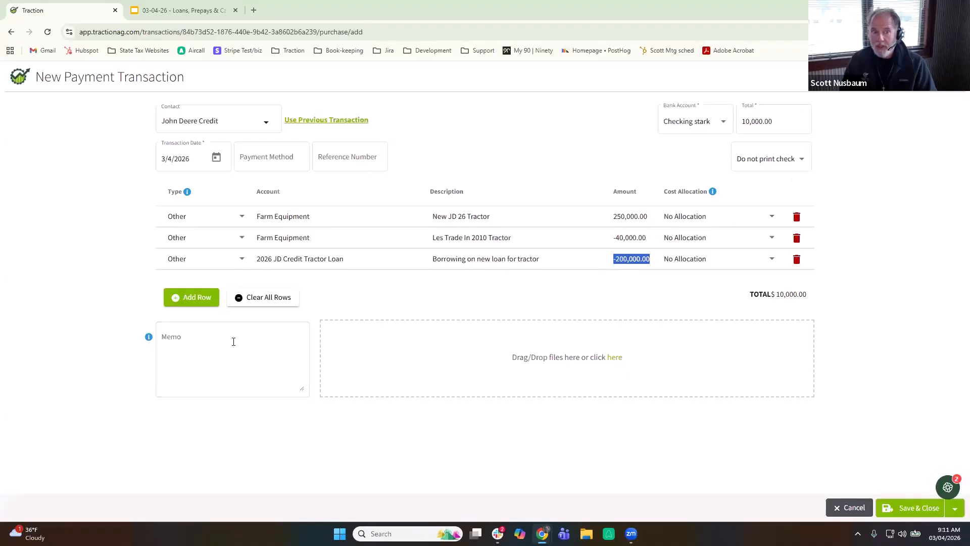
click(214, 337)
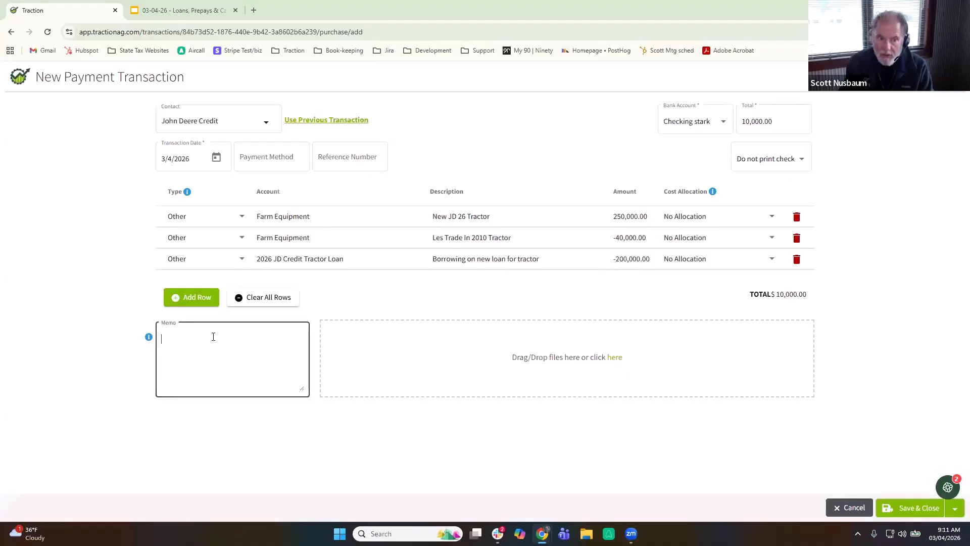
text(Bought new tra)
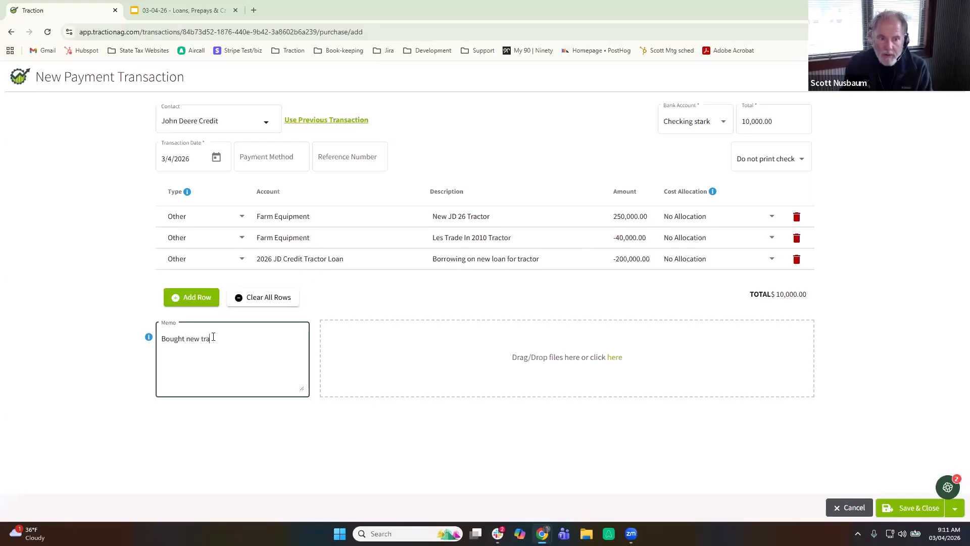
text(ctor with Trade in and loan)
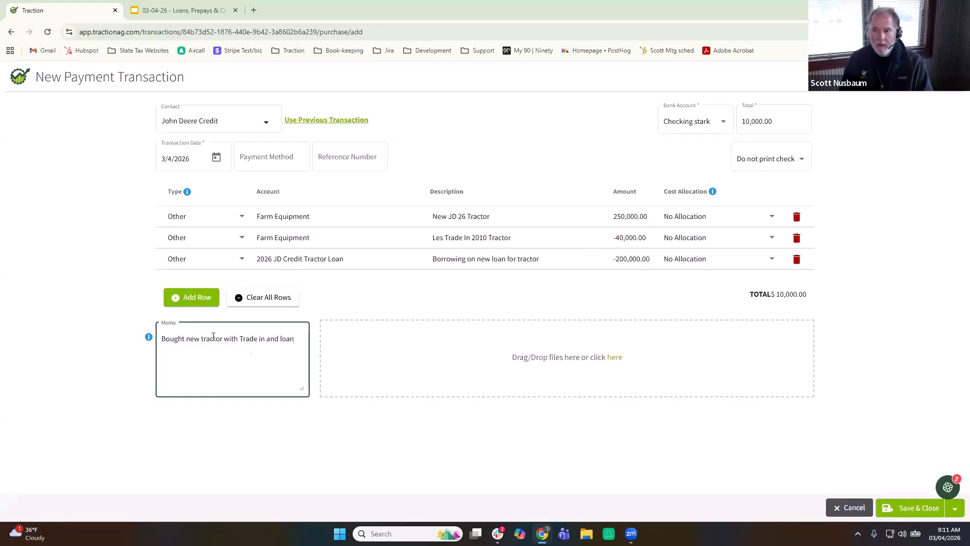
Save the tractor down payment transaction, and reopen it to change its date to 2/1/2026
click(911, 508)
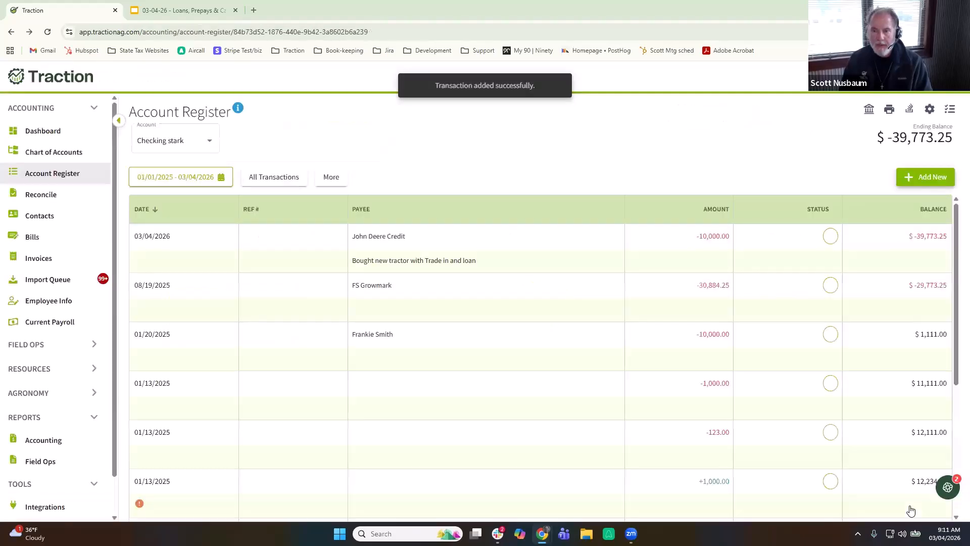
click(831, 433)
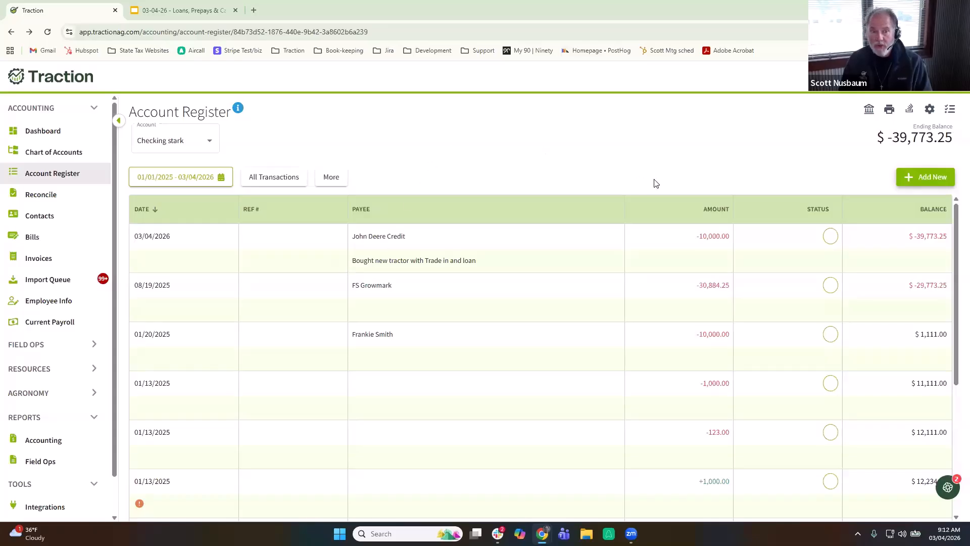
click(514, 246)
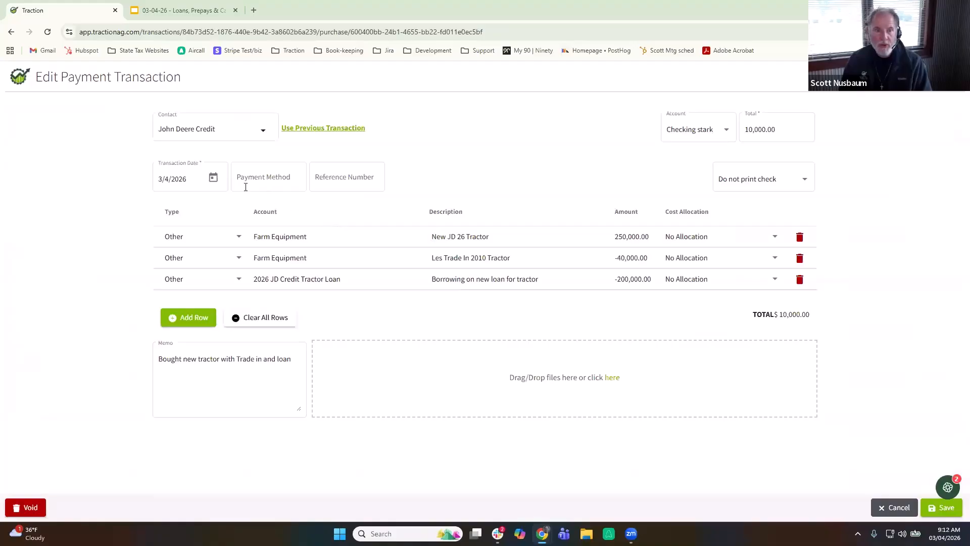
click(213, 177)
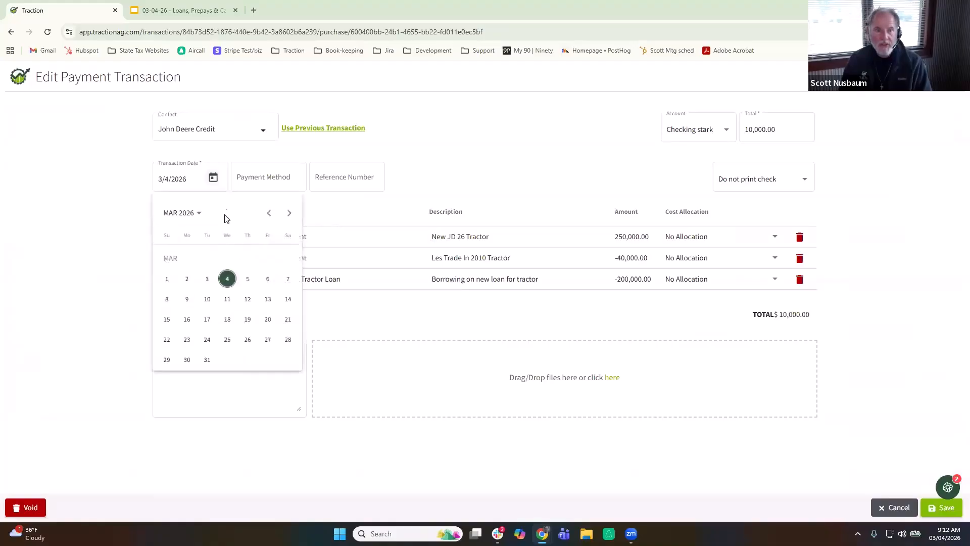
click(267, 213)
click(167, 280)
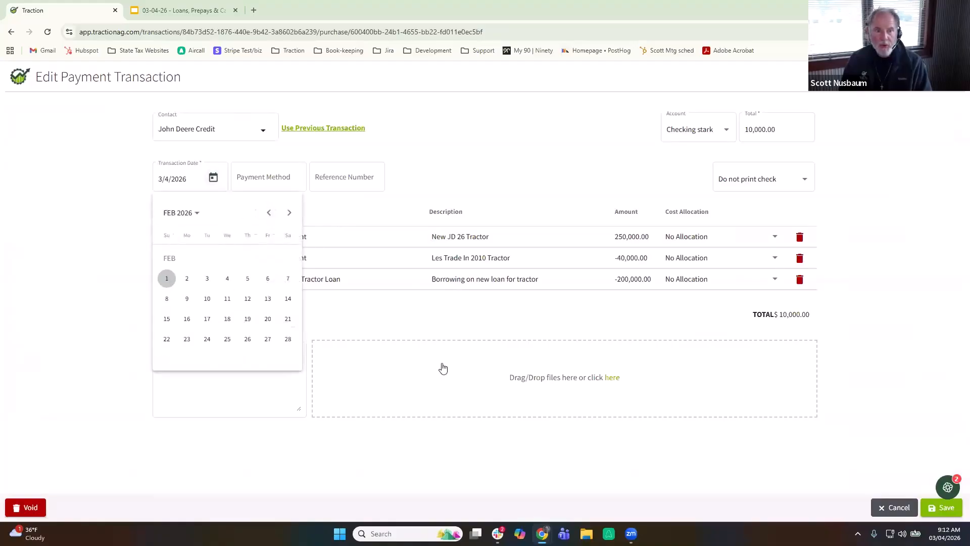
click(943, 508)
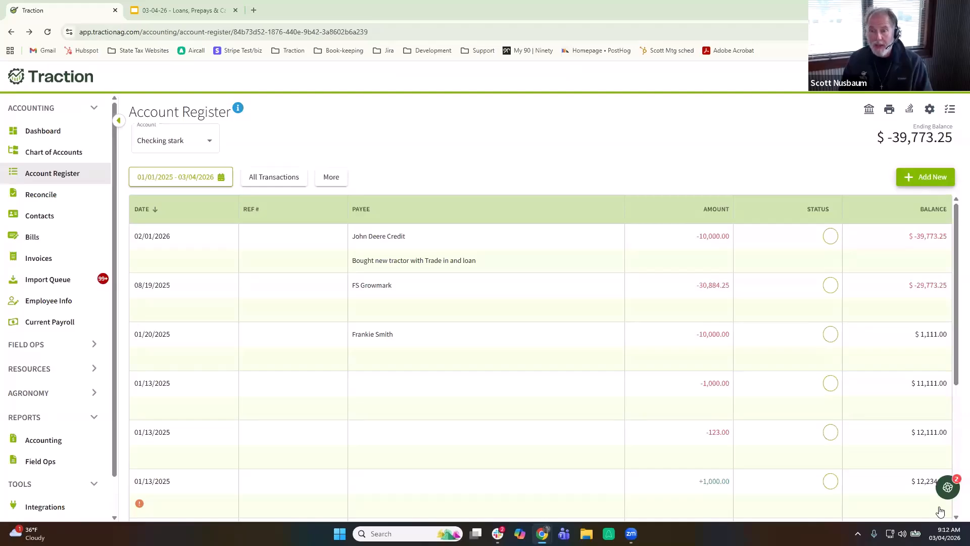
Start a new payment from the Checking stark register with John Deere Credit as the contact
click(917, 175)
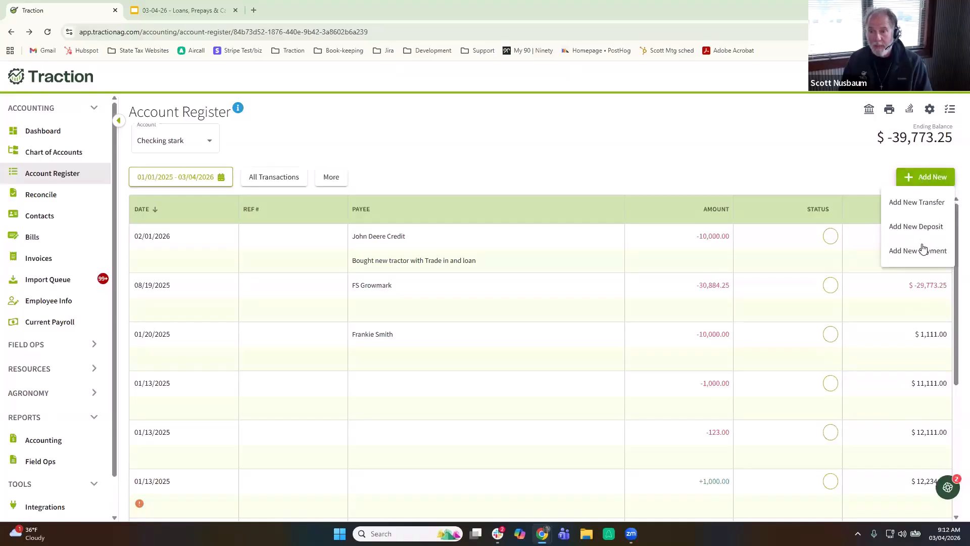
click(918, 251)
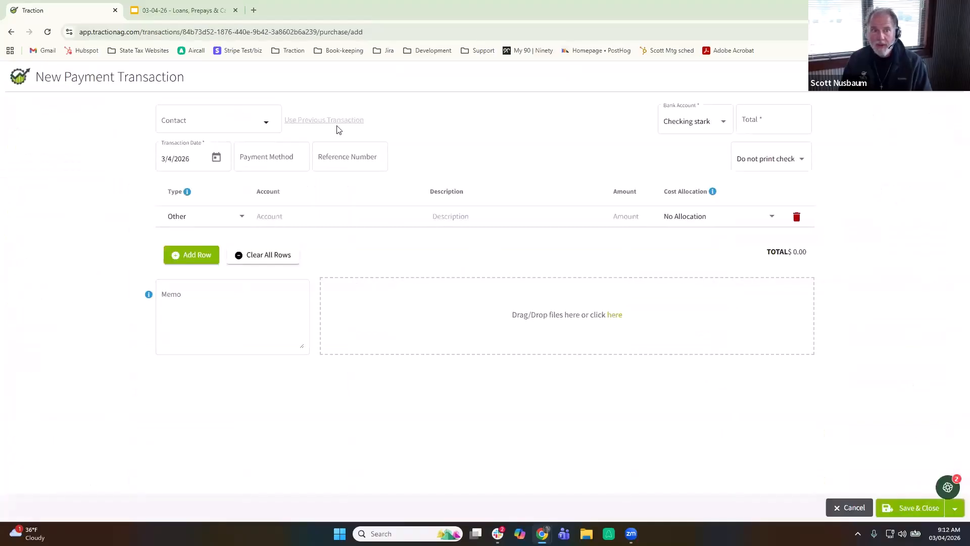
click(240, 120)
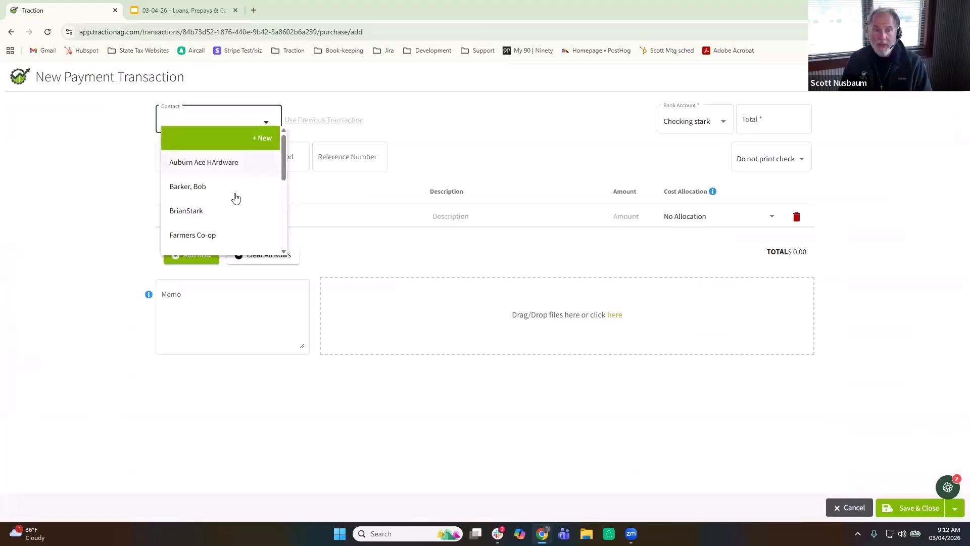
scroll(235, 197, down, 1)
scroll(234, 195, down, 2)
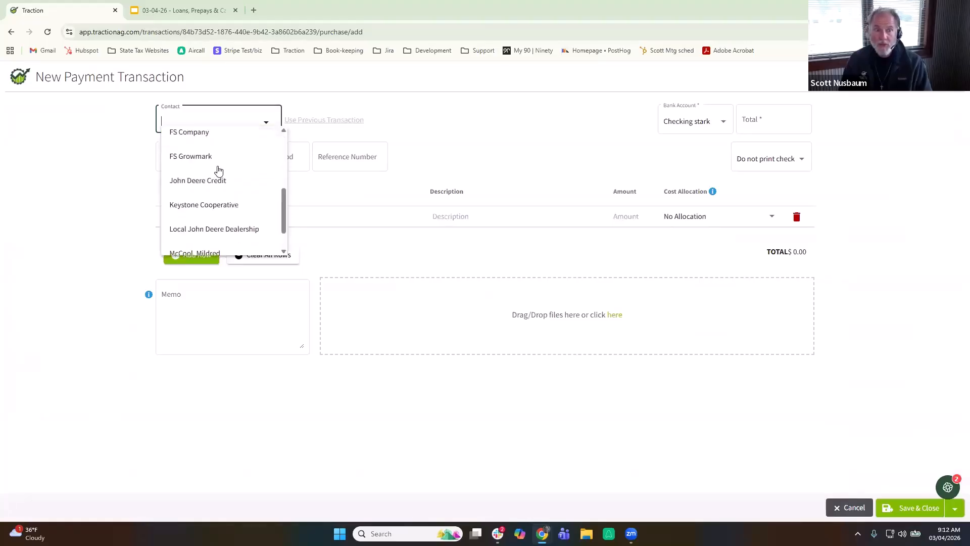
click(217, 185)
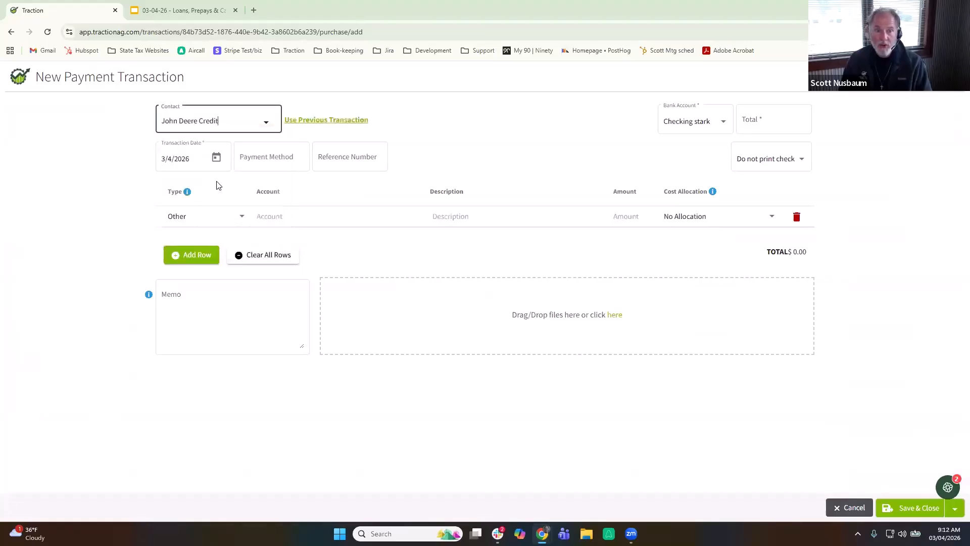
Set the payment row to Notes Payable on the 2026 JD Credit Tractor Loan and check its principal and interest payment amounts
click(181, 219)
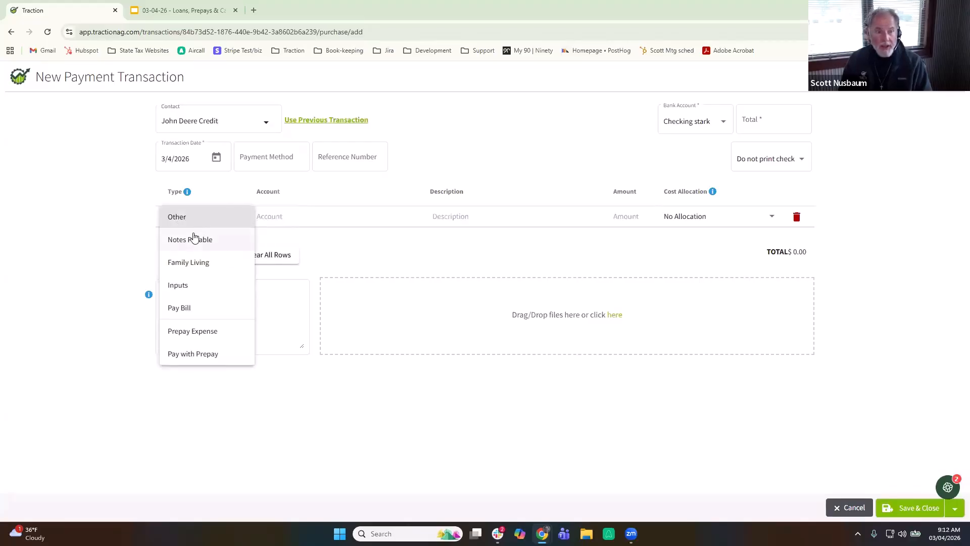
click(190, 240)
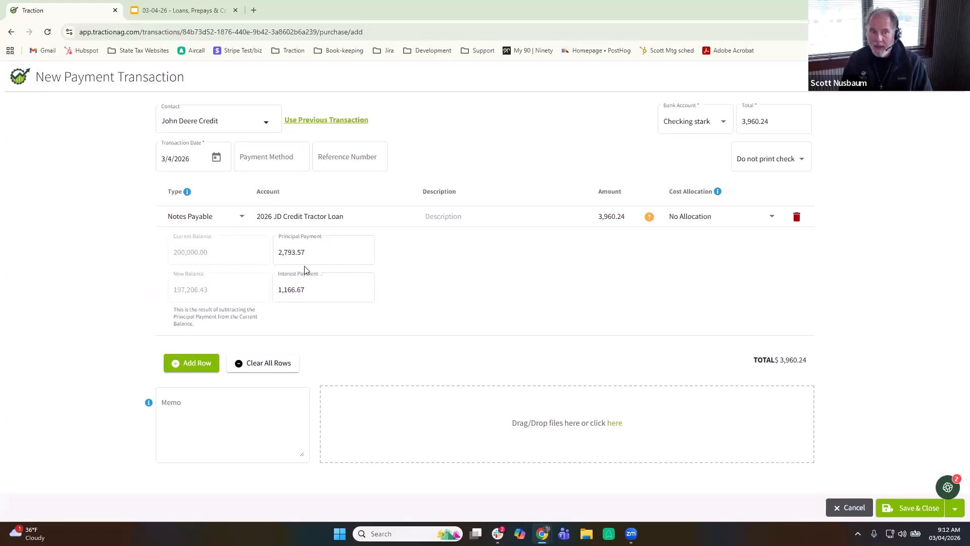
click(320, 275)
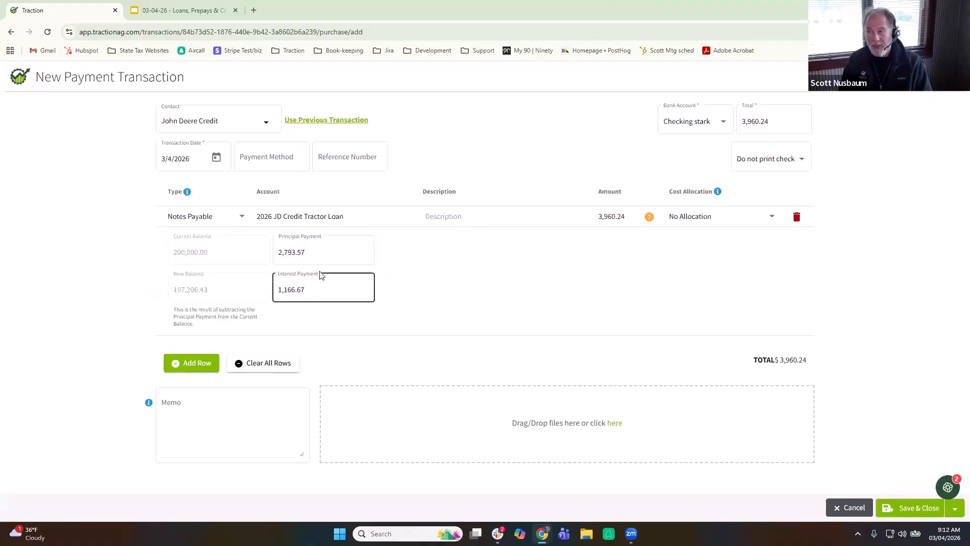
click(336, 252)
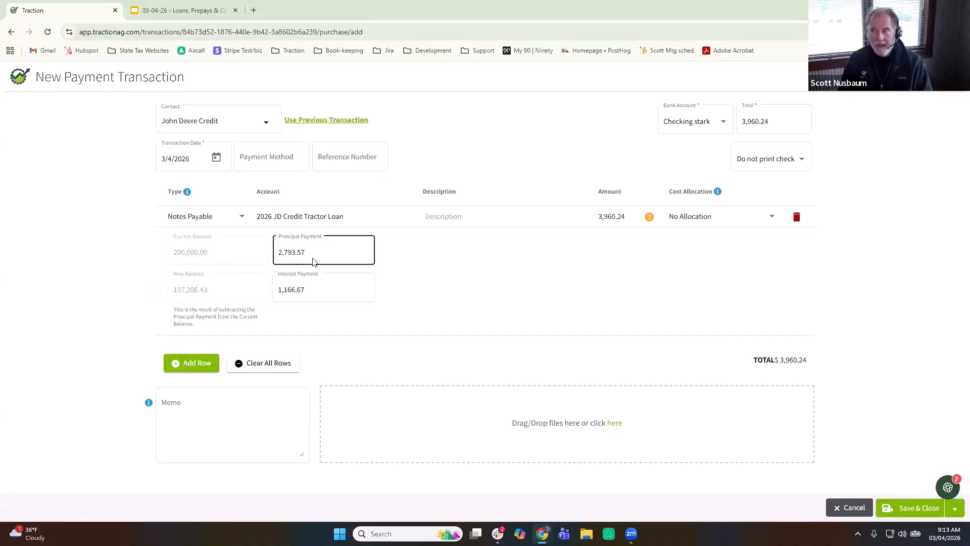
click(336, 285)
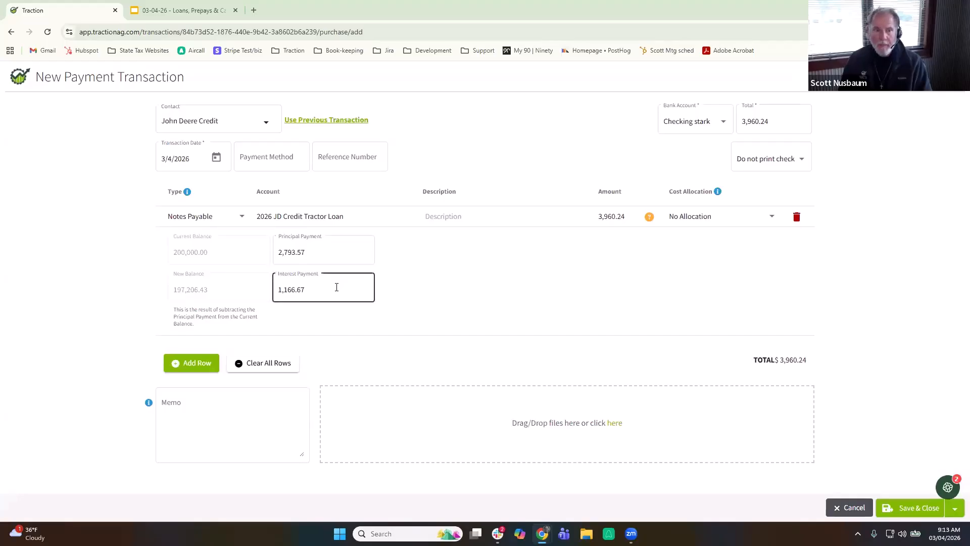
Enter the memo "March Payment on Tractor Loan" and submit the loan payment
click(202, 405)
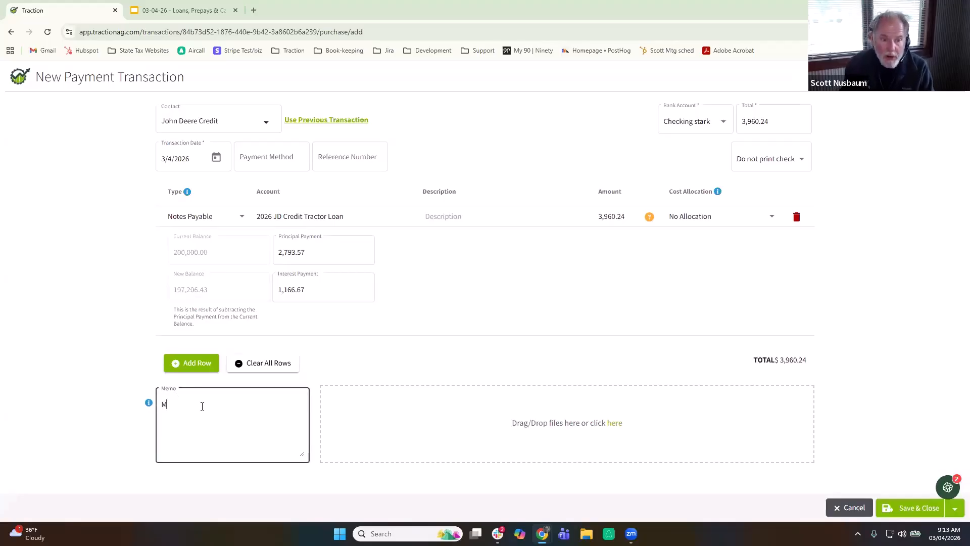
text(March Payment on Tractor Loan)
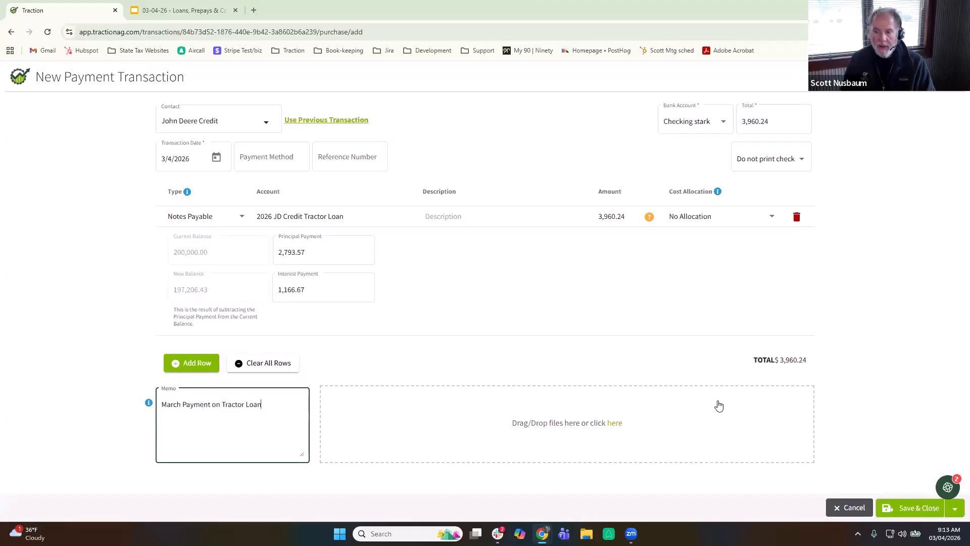
click(910, 510)
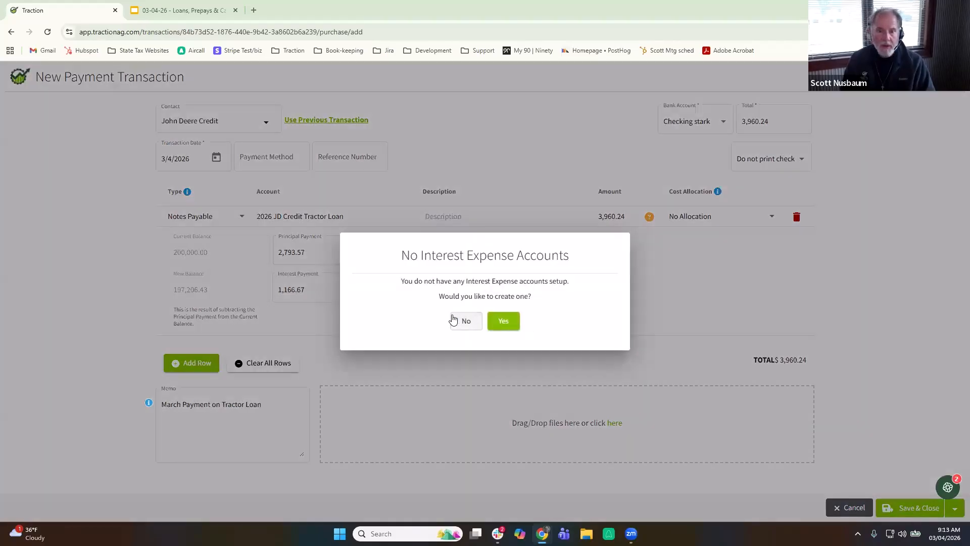
Create the missing interest expense account for STark Farming as "Interest Expense Stark Farms" and save it
click(508, 321)
click(440, 277)
text(Stark Farms)
click(896, 504)
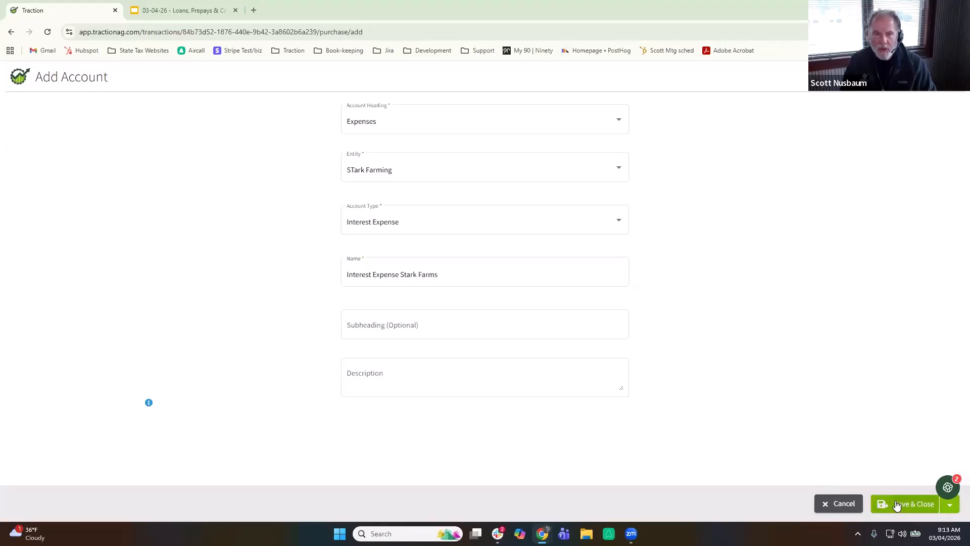
click(896, 505)
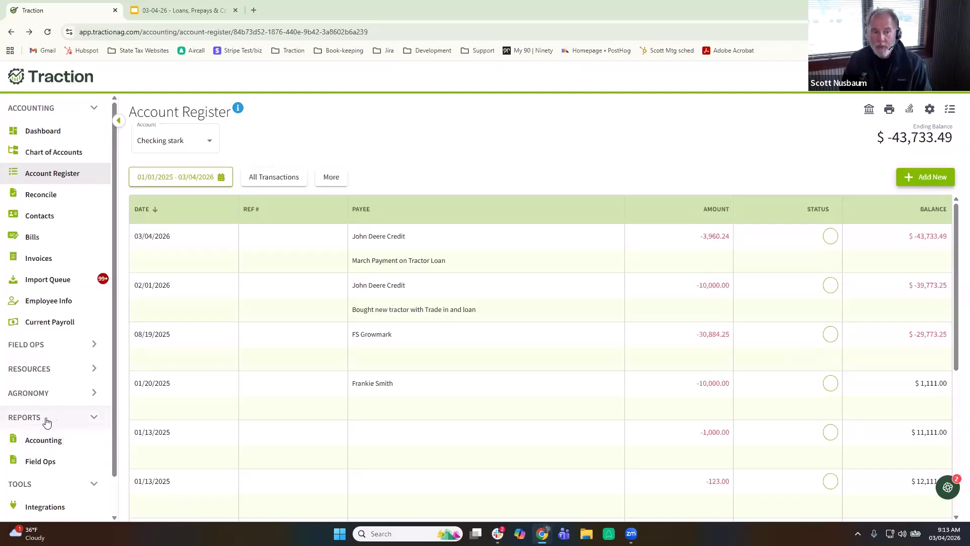
Run the Loan Detail Report for only the STark Farming entity, excluding B&SFarms and Traction Farms
click(58, 444)
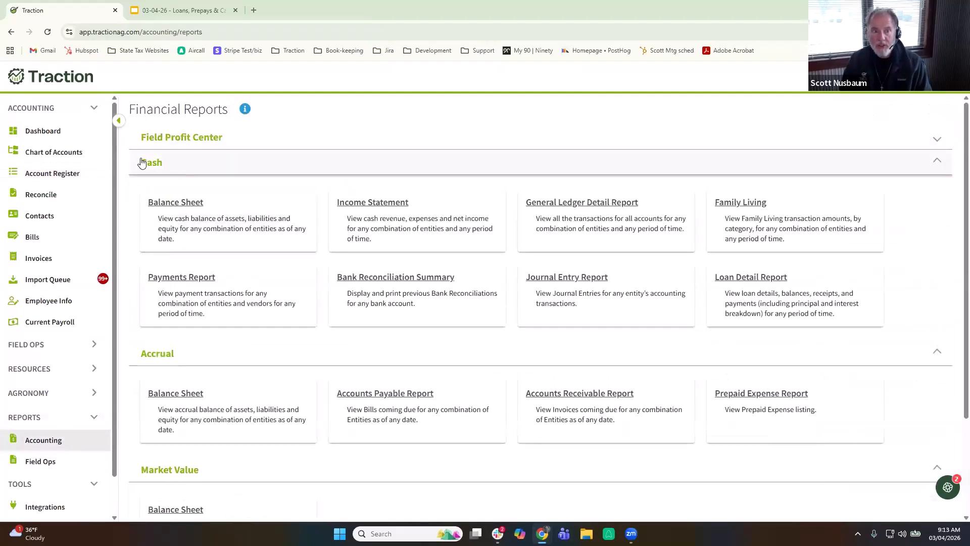
click(779, 295)
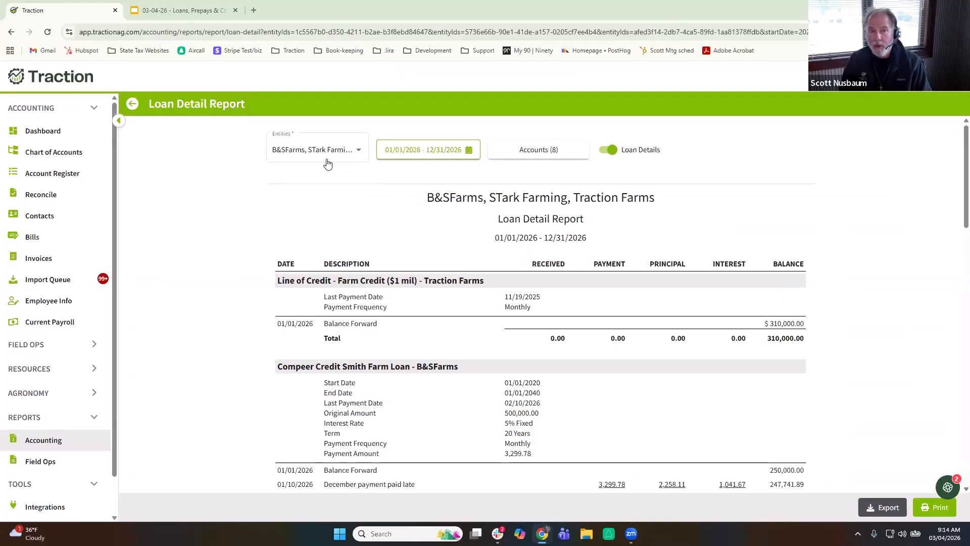
click(306, 158)
click(290, 150)
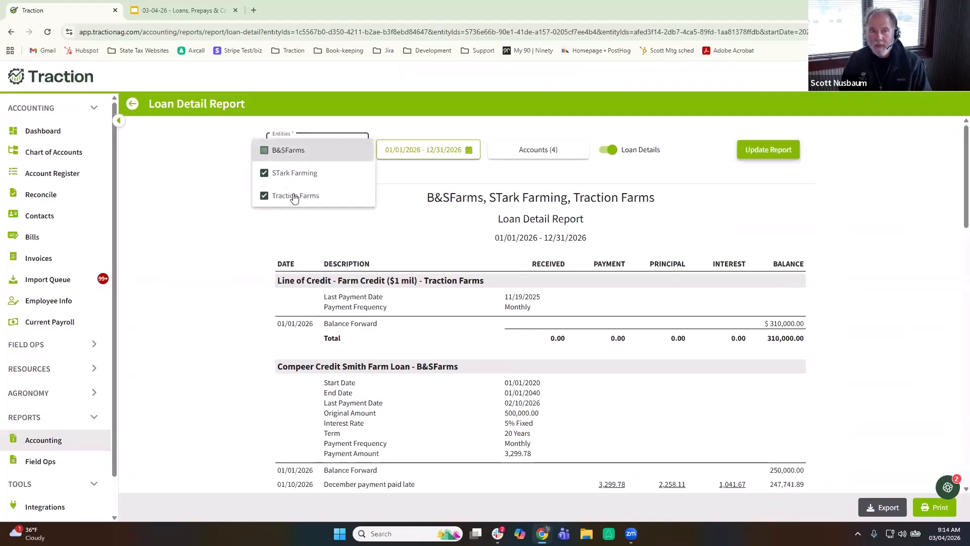
click(294, 196)
click(202, 204)
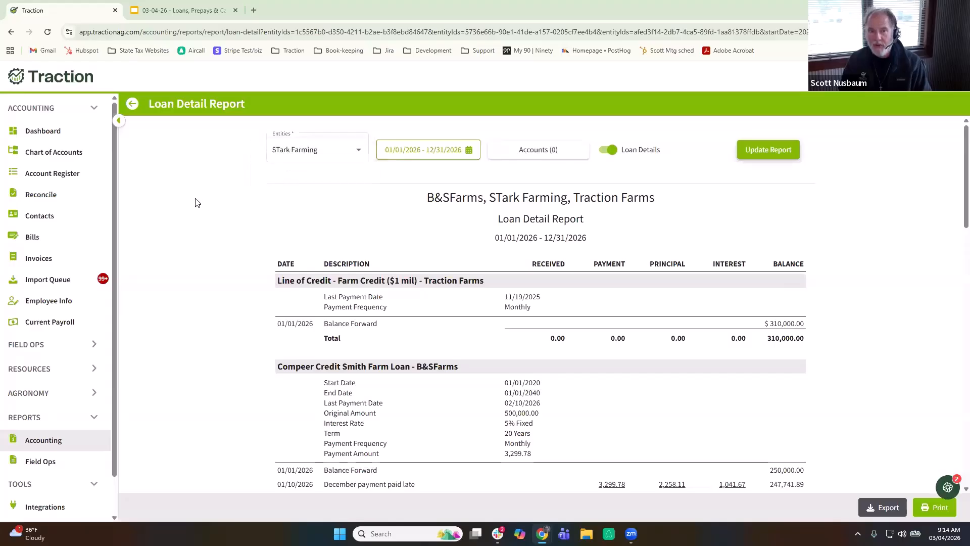
click(776, 149)
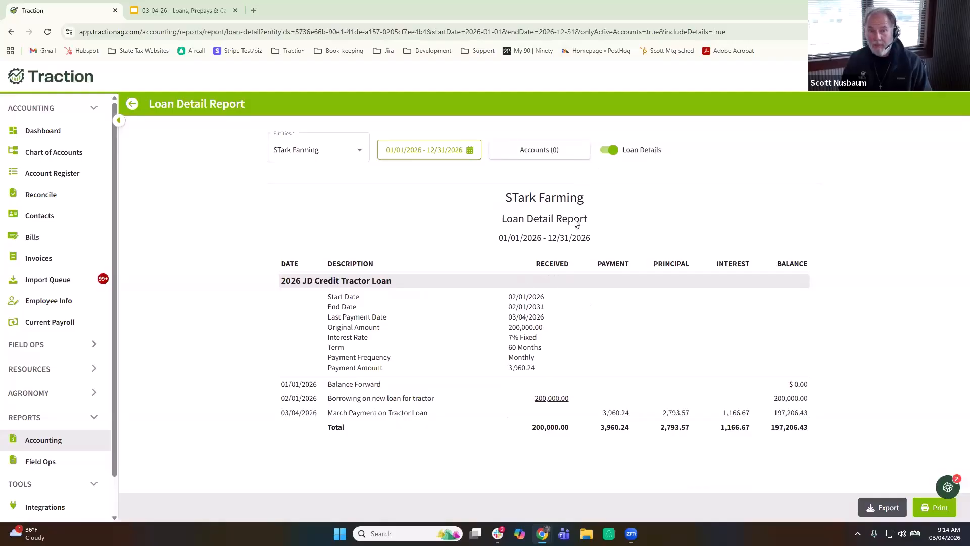
Examine the report's loan transactions with Loan Details turned off, and restore the details
click(609, 152)
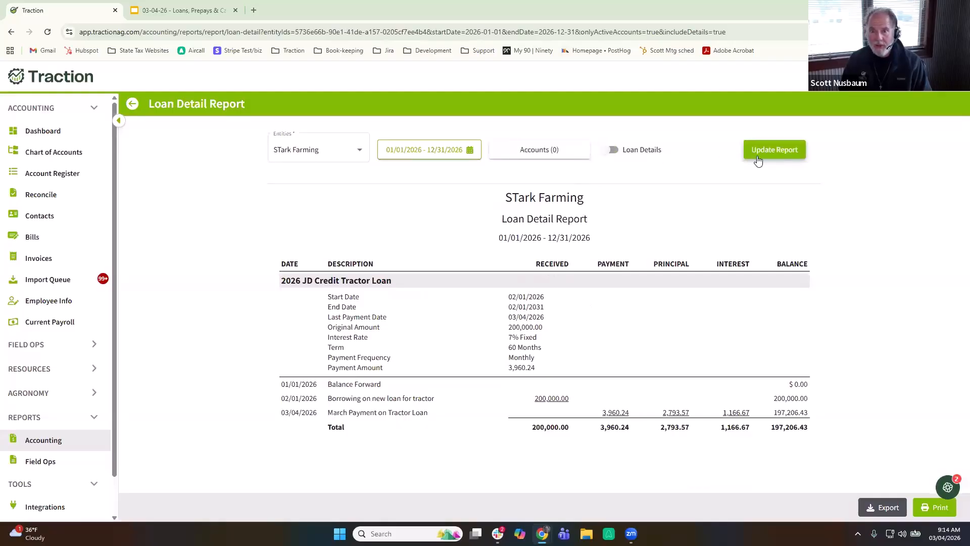
click(774, 151)
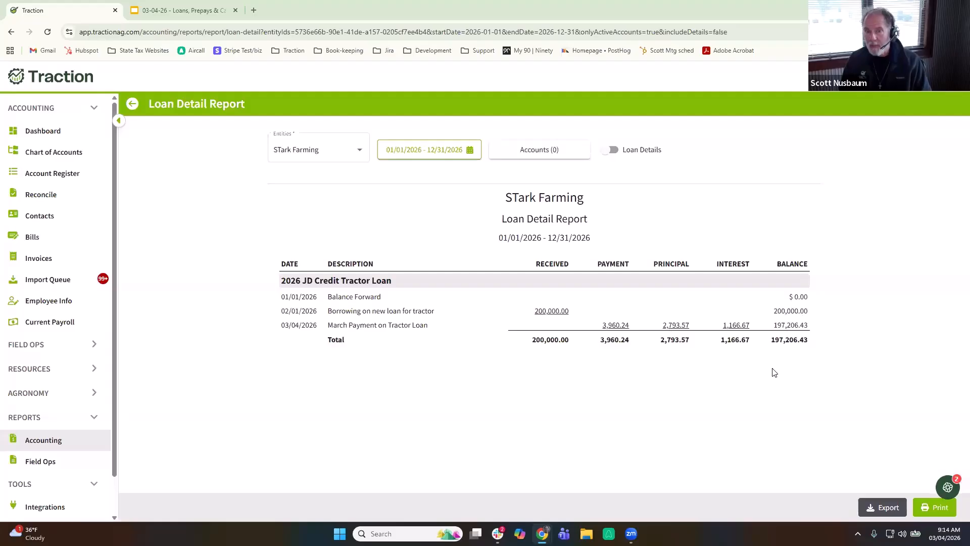
click(612, 150)
click(774, 152)
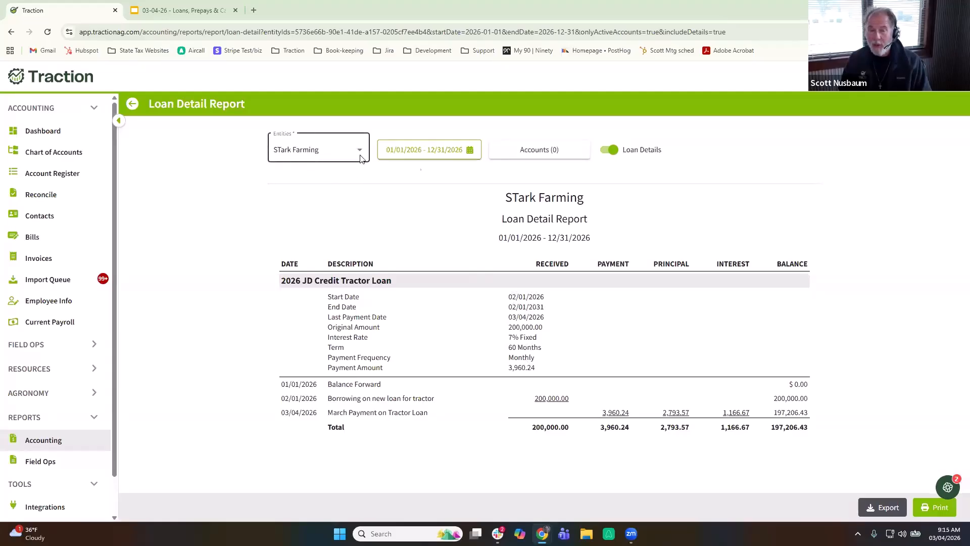
Add Traction Farms to the report's entities, update the report and review its loans down to the summary
click(318, 152)
click(305, 174)
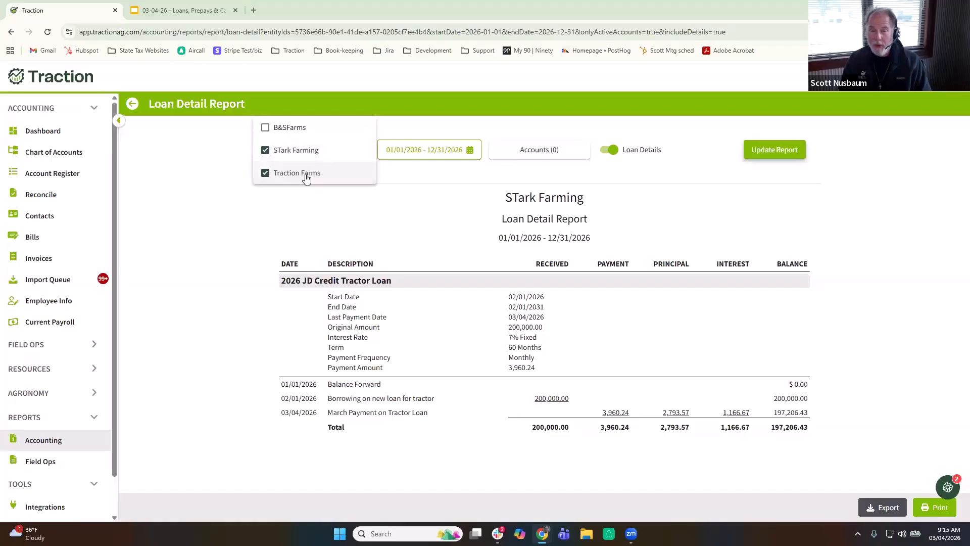
click(773, 157)
click(778, 150)
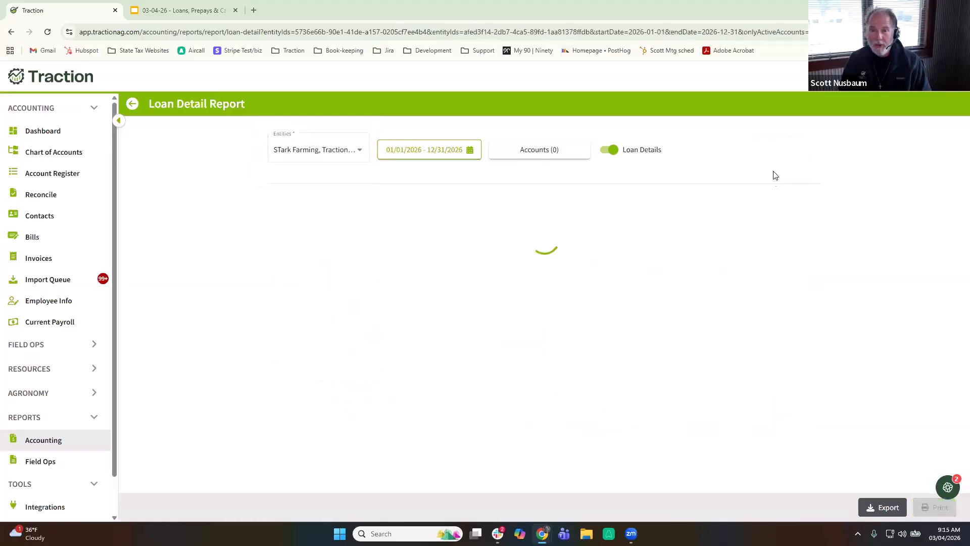
scroll(766, 211, down, 7)
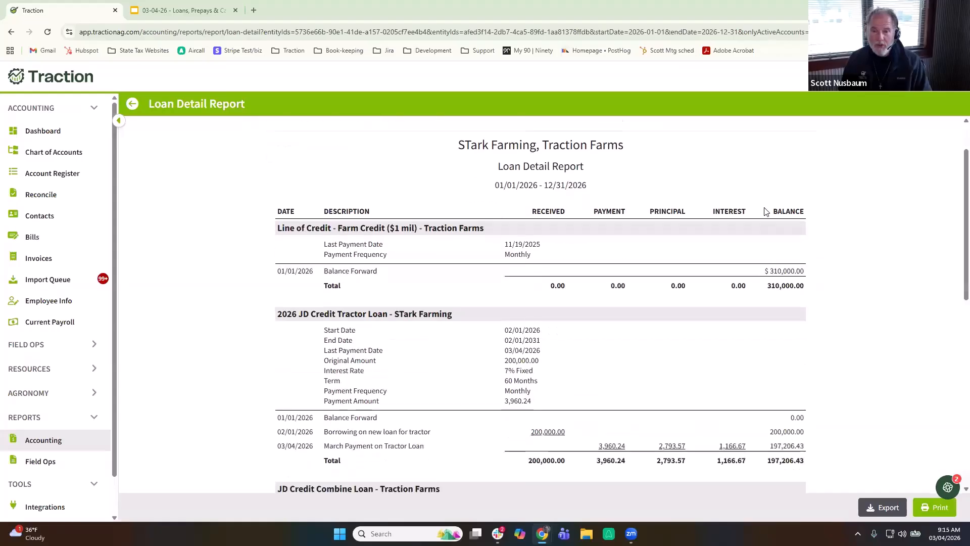
scroll(766, 211, down, 3)
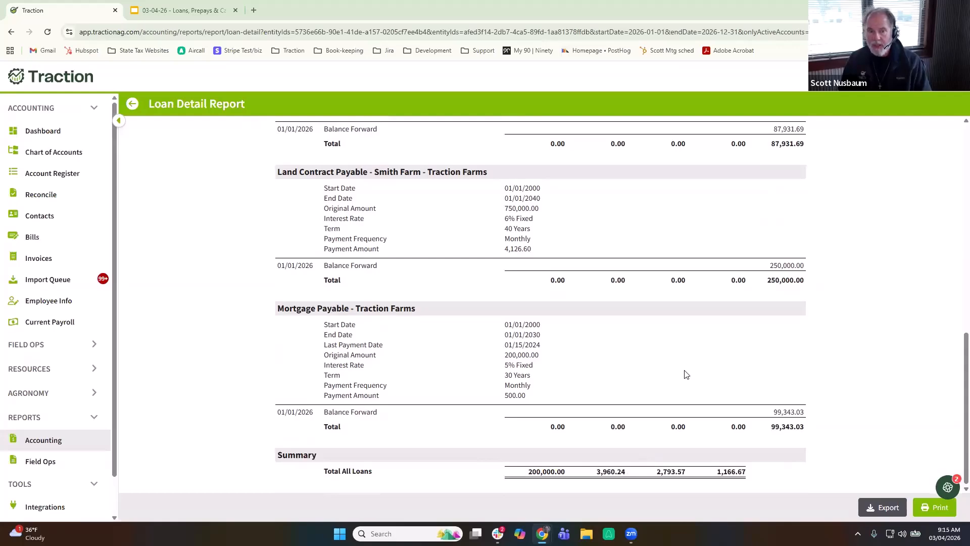
scroll(686, 374, up, 15)
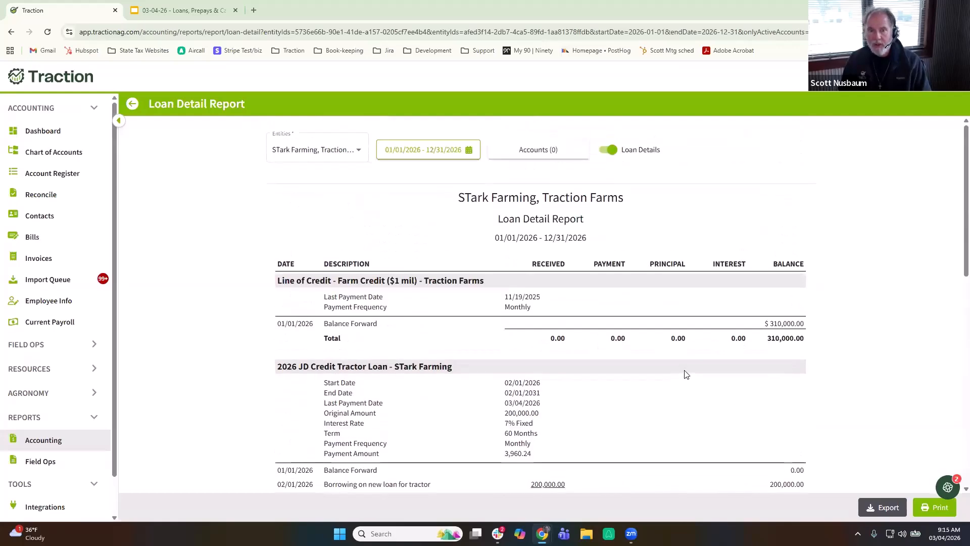
Limit the Loan Detail Report to the Notes Payable - Long Term accounts and review its loans down to the summary
click(545, 154)
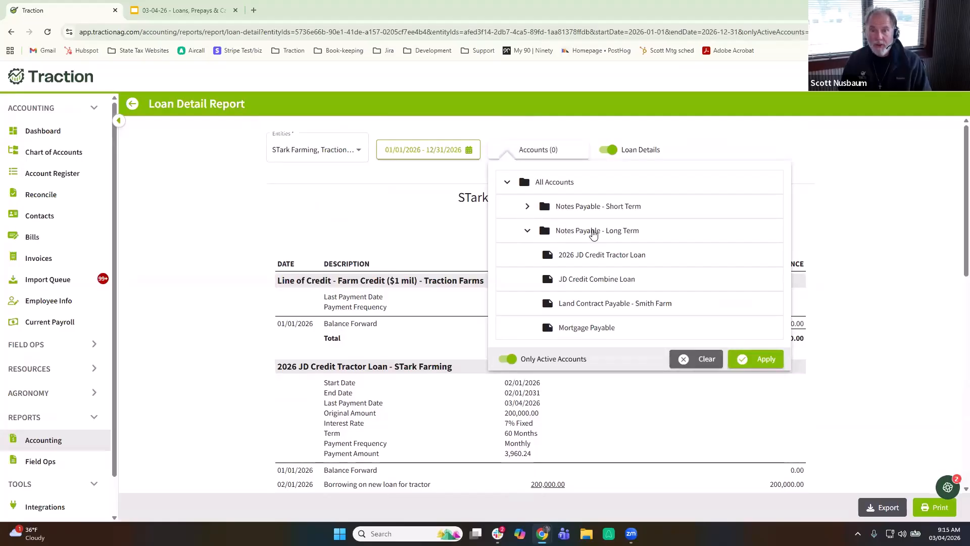
click(594, 232)
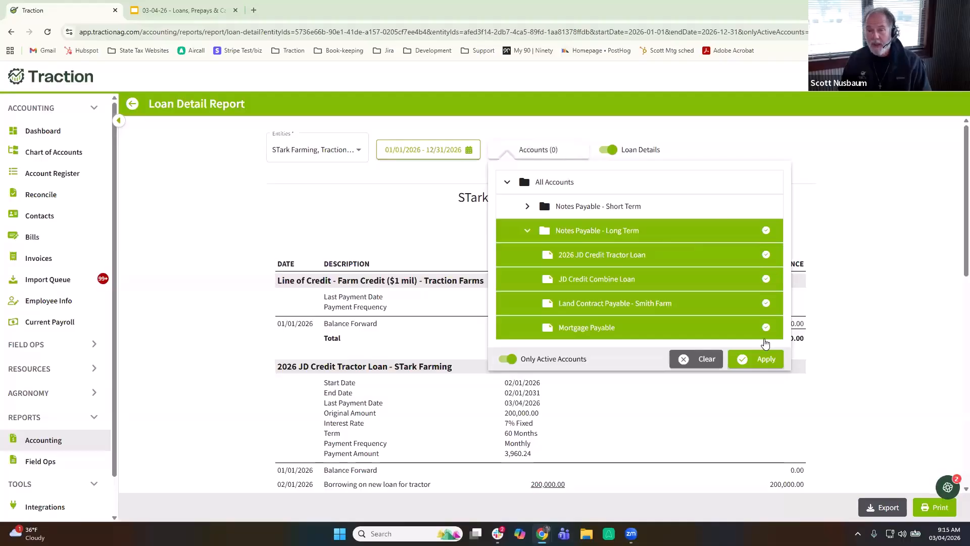
click(763, 358)
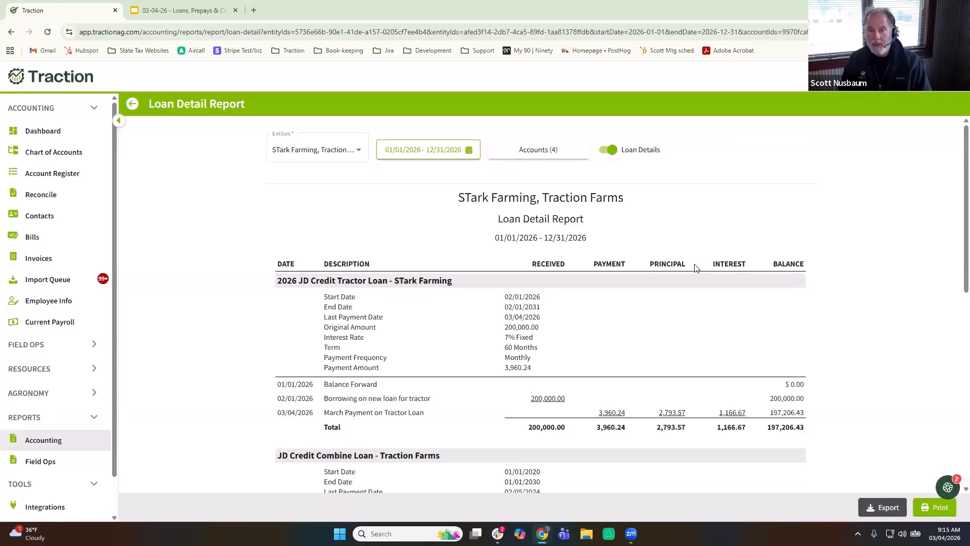
scroll(695, 268, down, 8)
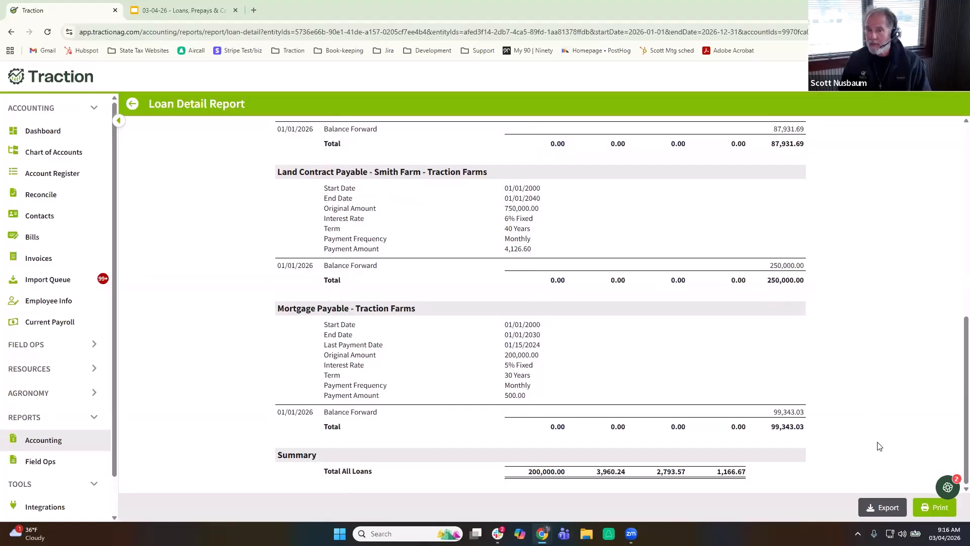
scroll(880, 446, up, 10)
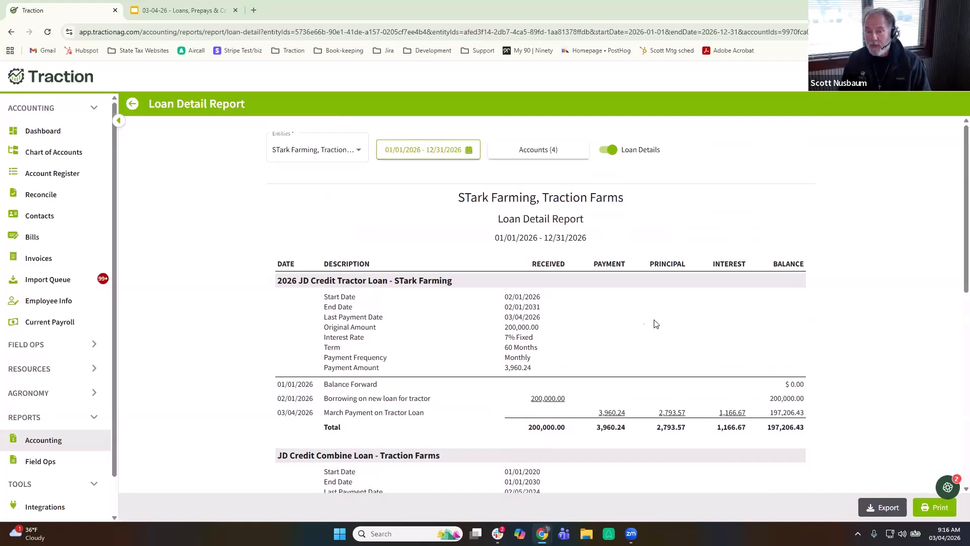
Open the Market Value Balance Sheet dated 03/31/2026 for STark Farming
click(44, 437)
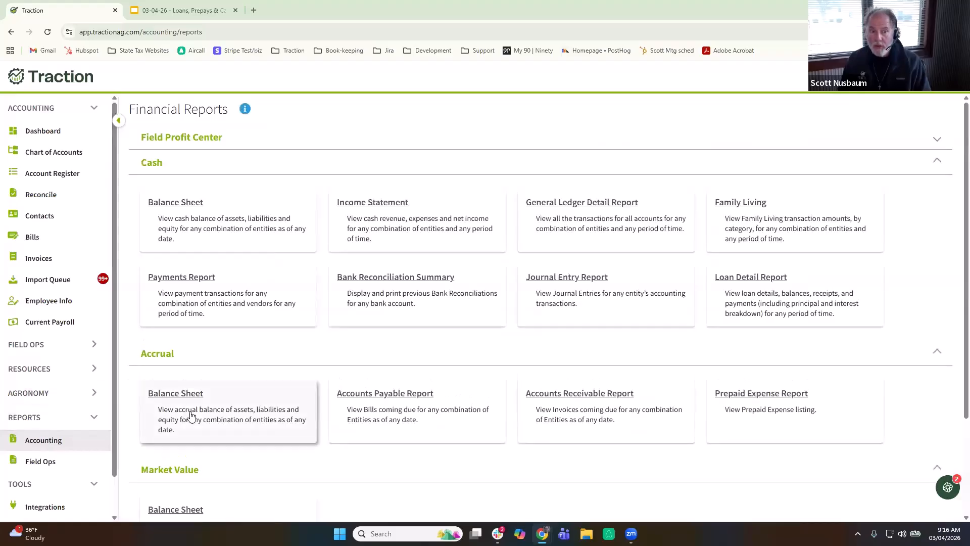
scroll(358, 443, down, 1)
scroll(358, 444, down, 1)
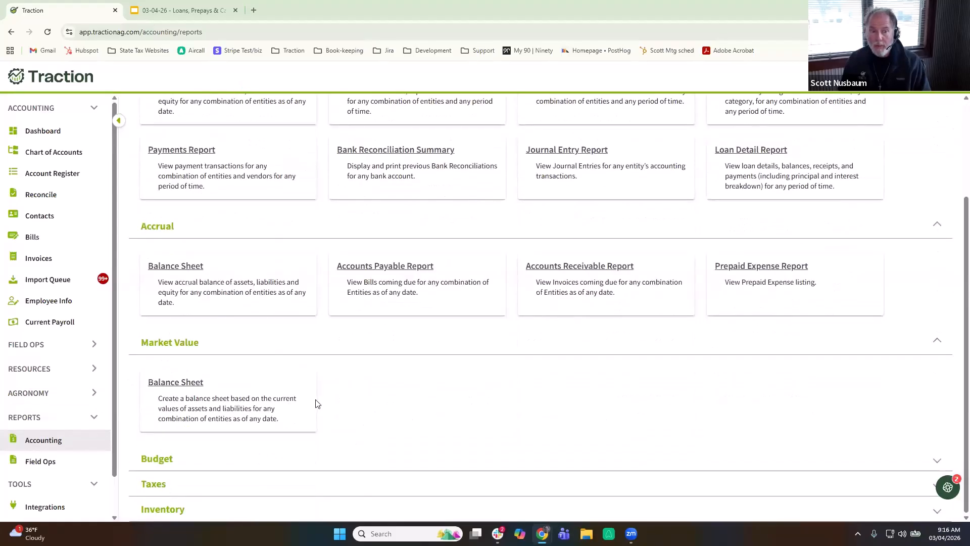
click(257, 402)
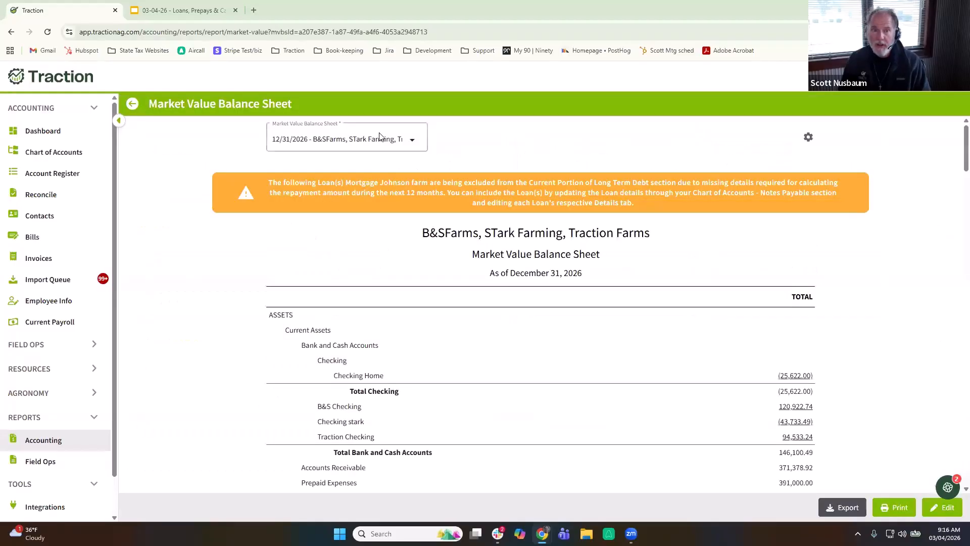
click(410, 139)
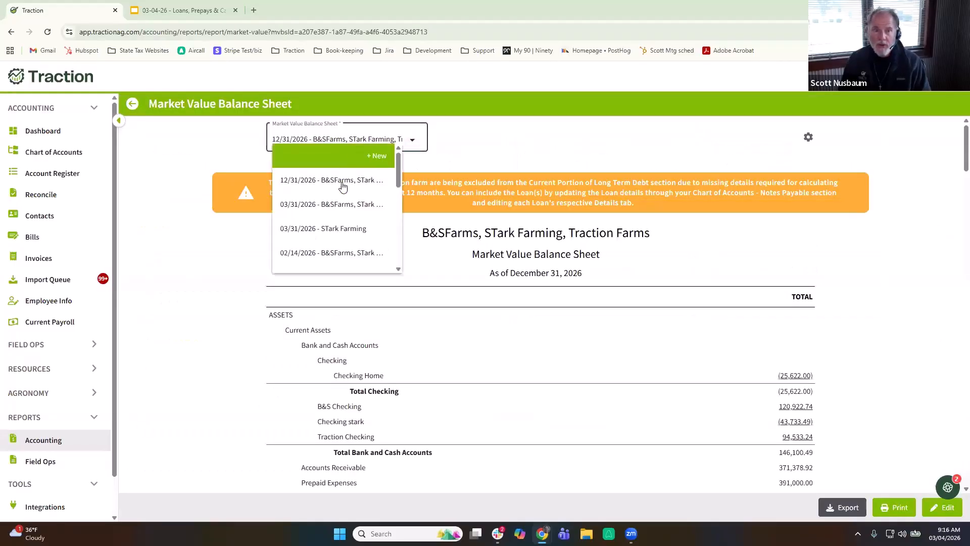
click(346, 226)
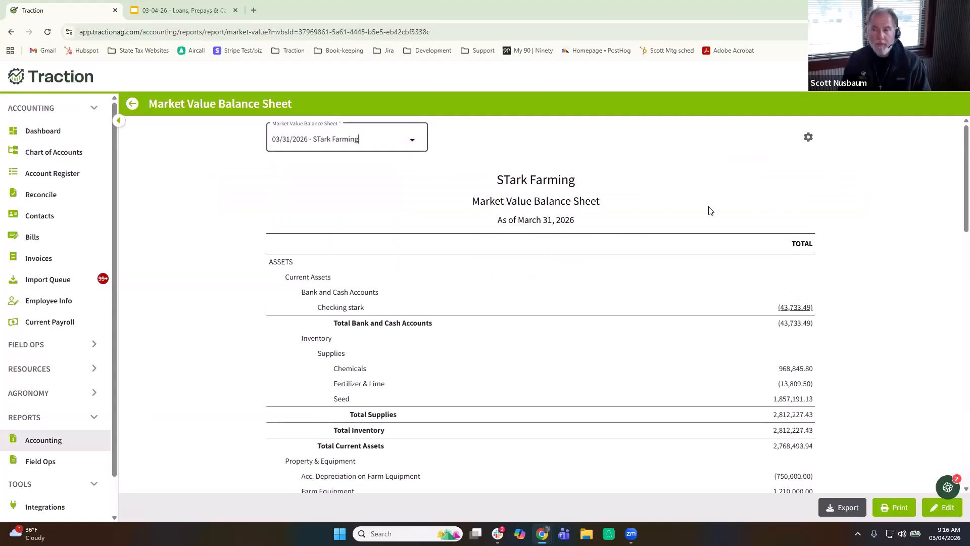
Examine the assets and current portion of long-term debt, and switch to the 12/31/2026 balance sheet for B&SFarms, STark Farming and Traction Farms
scroll(682, 231, down, 2)
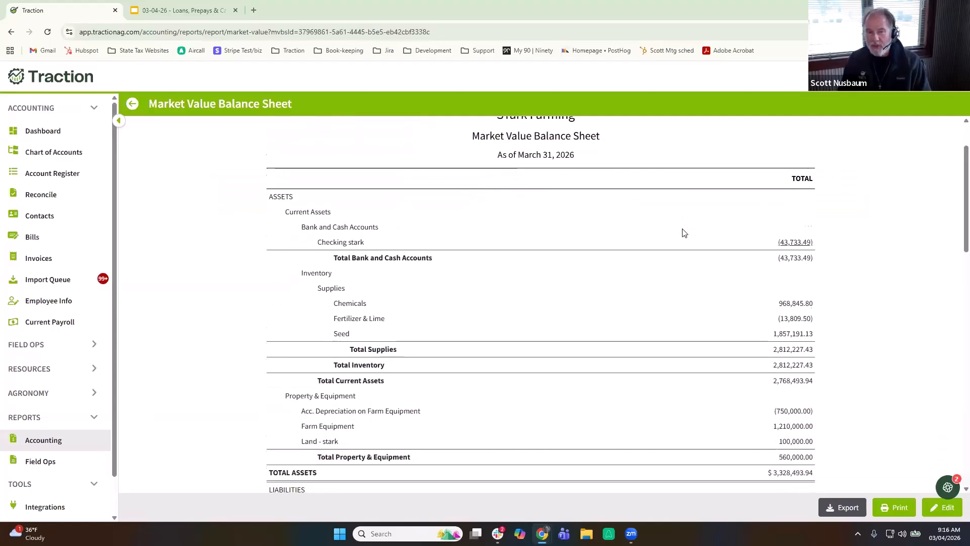
scroll(481, 248, down, 3)
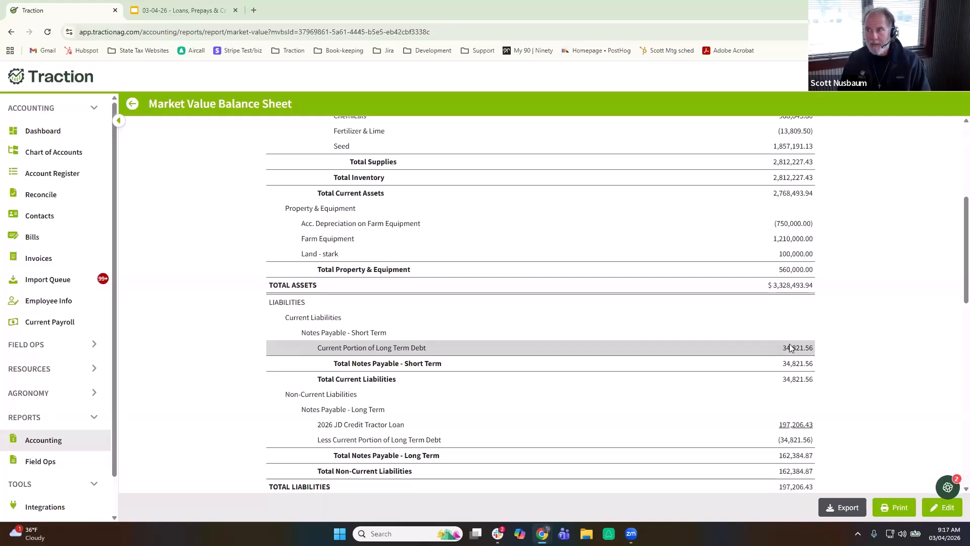
scroll(791, 348, up, 5)
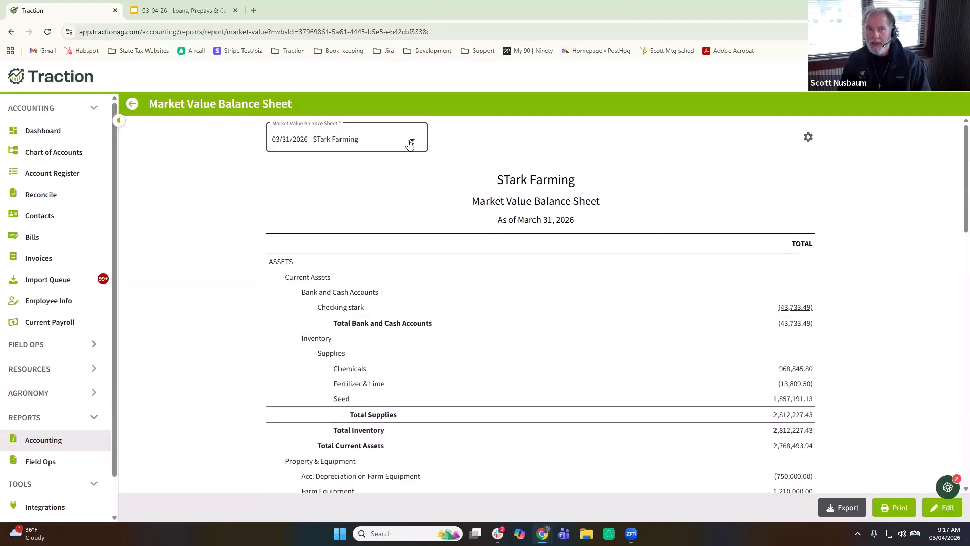
click(411, 144)
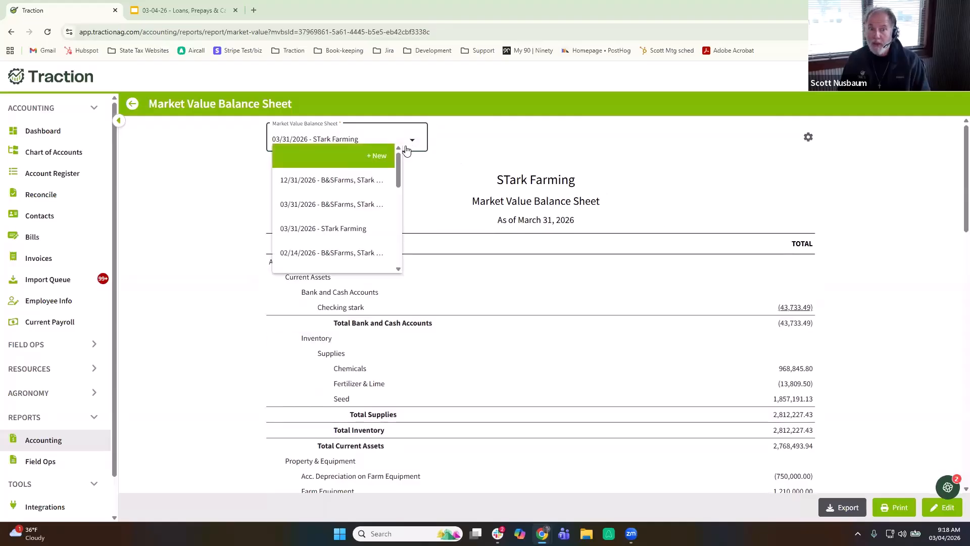
click(331, 183)
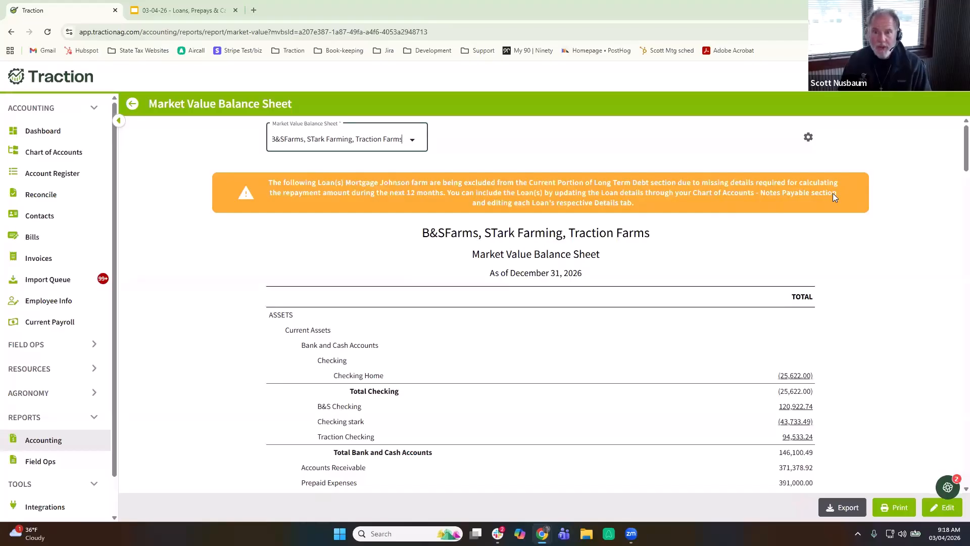
Reopen the Loan Detail Report, keep its long-term account filter and look through the loans down to the summary
click(67, 441)
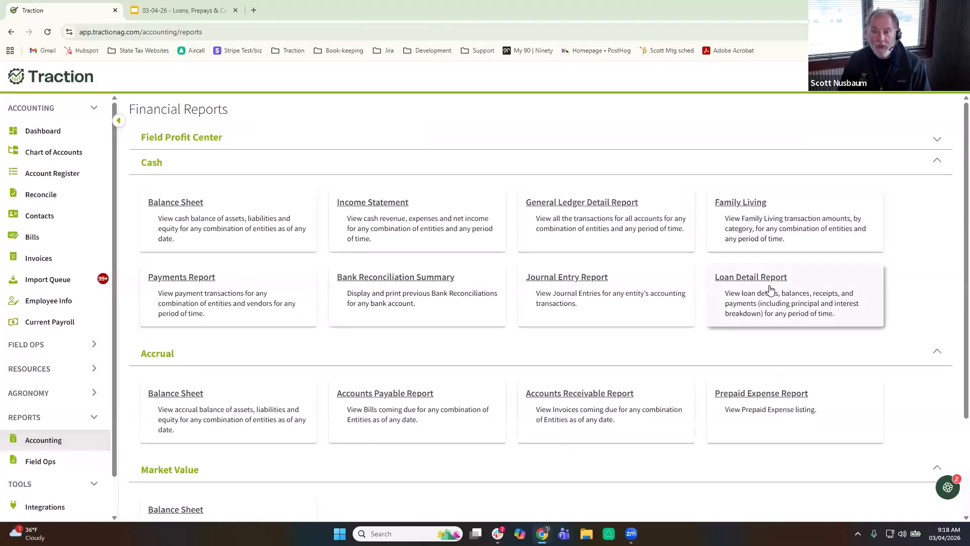
click(770, 290)
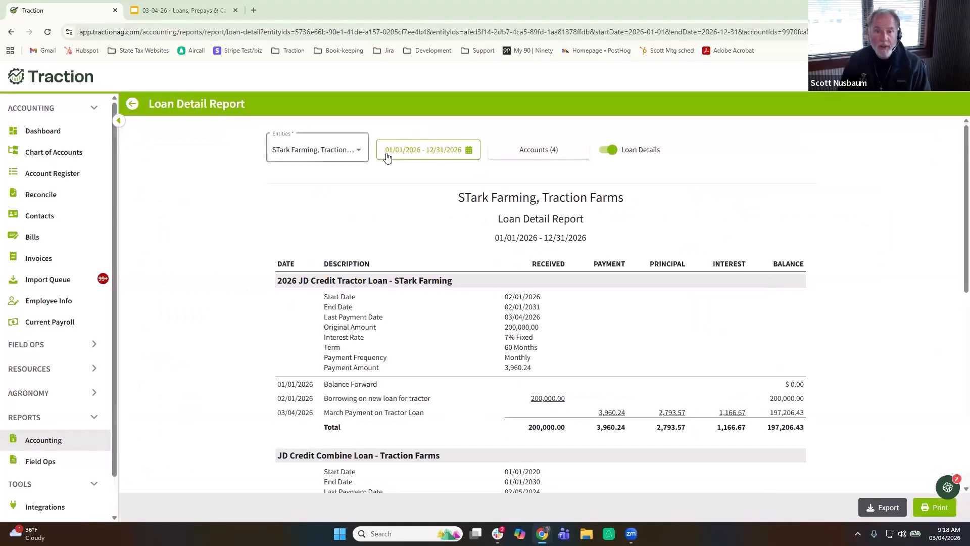
click(552, 152)
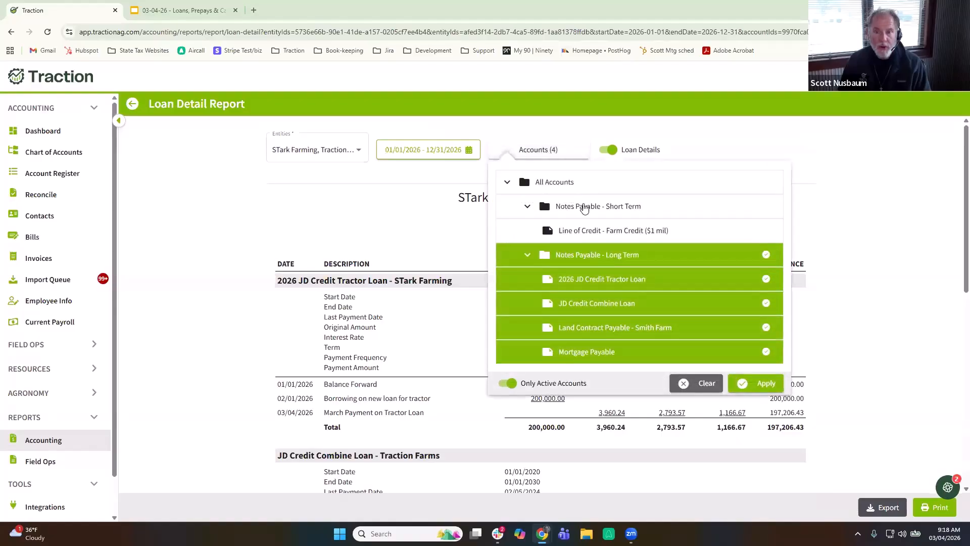
click(759, 386)
scroll(797, 222, down, 8)
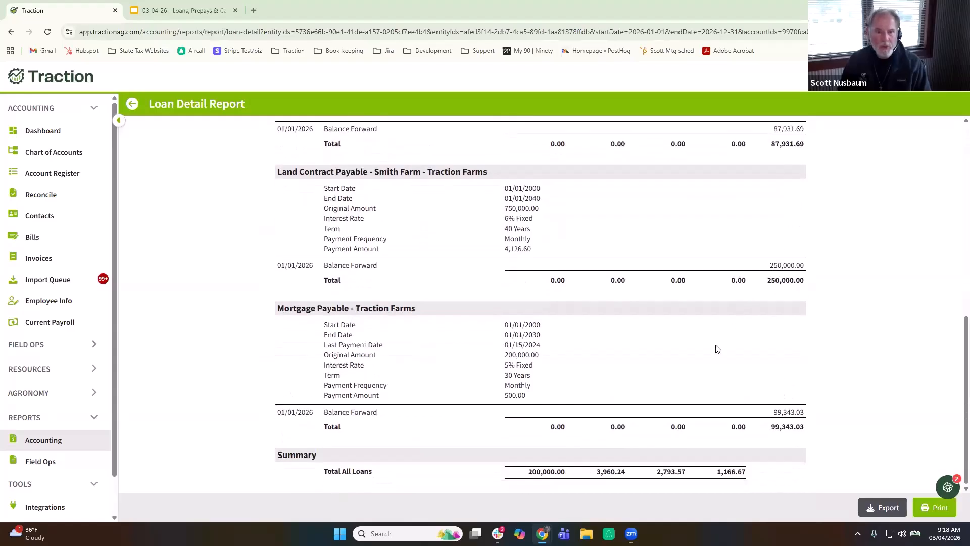
scroll(715, 349, up, 8)
Add B&SFarms and all Notes Payable - Long Term accounts to the Loan Detail Report, update it and review the loans
click(337, 154)
click(292, 129)
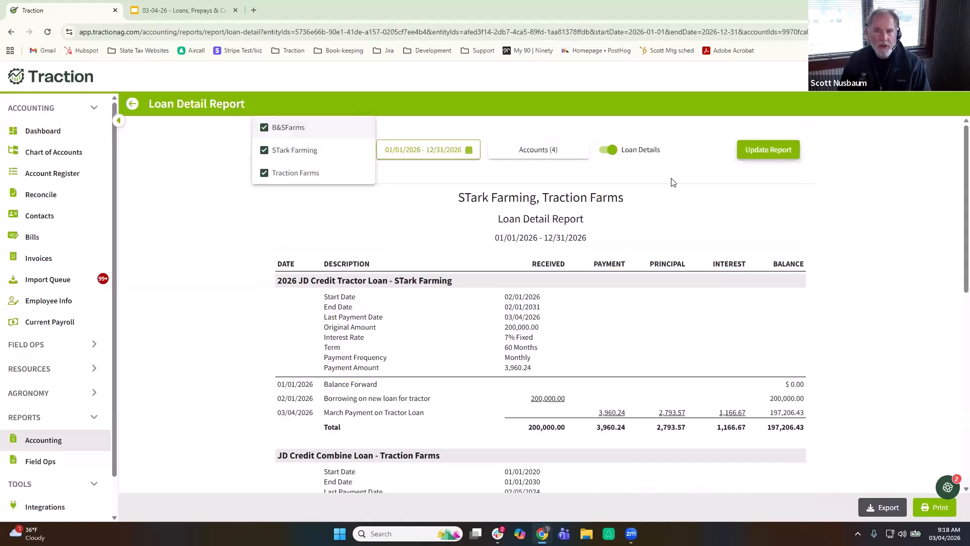
click(546, 149)
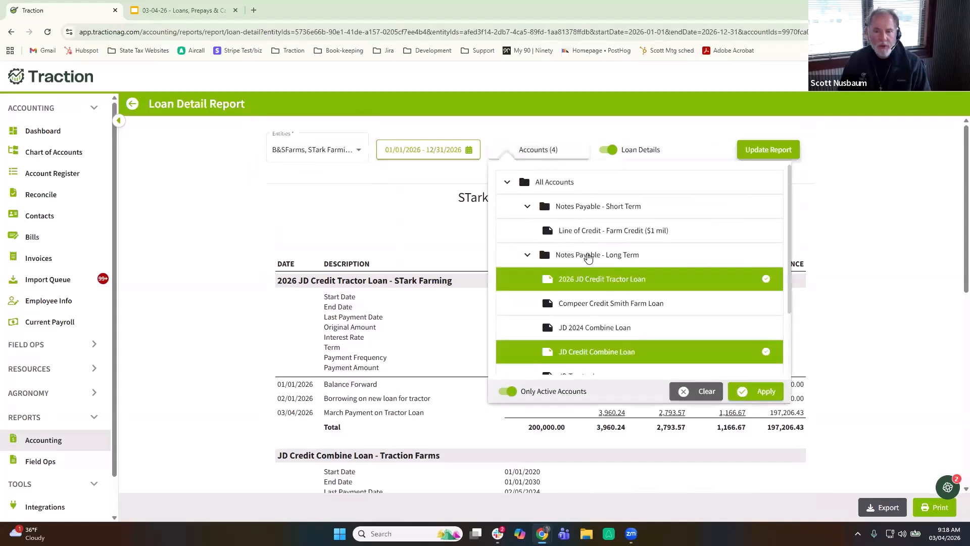
click(588, 256)
click(756, 391)
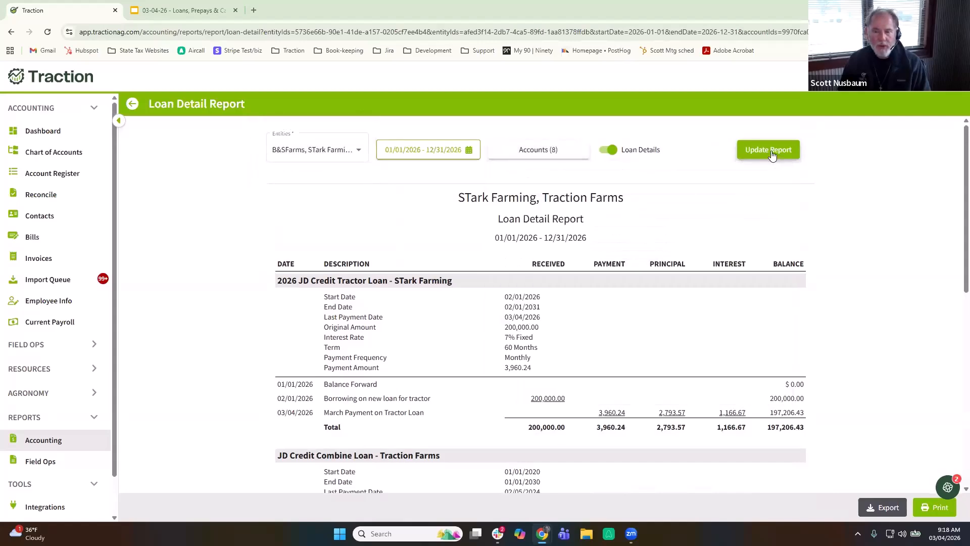
click(768, 150)
scroll(732, 217, down, 12)
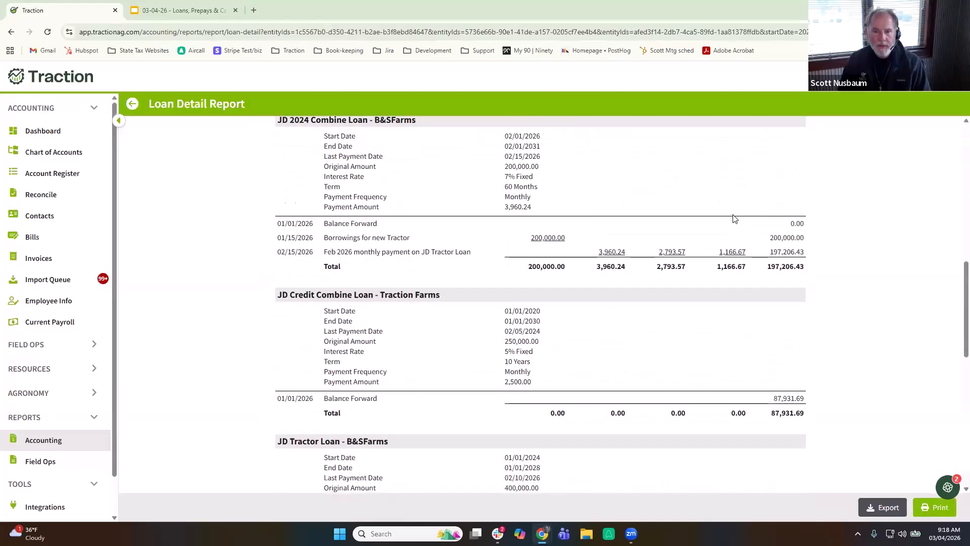
scroll(734, 219, down, 11)
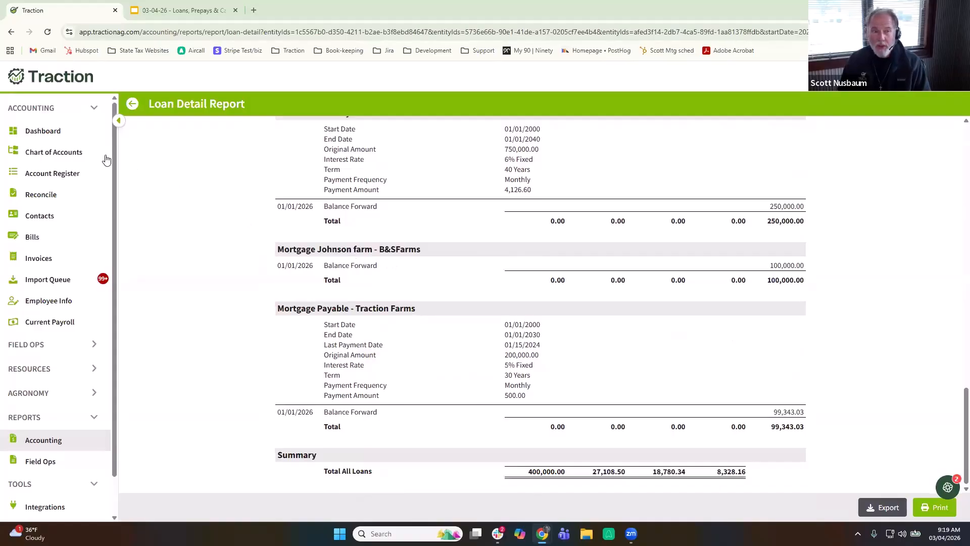
Add B&SFarms to the entities shown in the Chart of Accounts
click(70, 157)
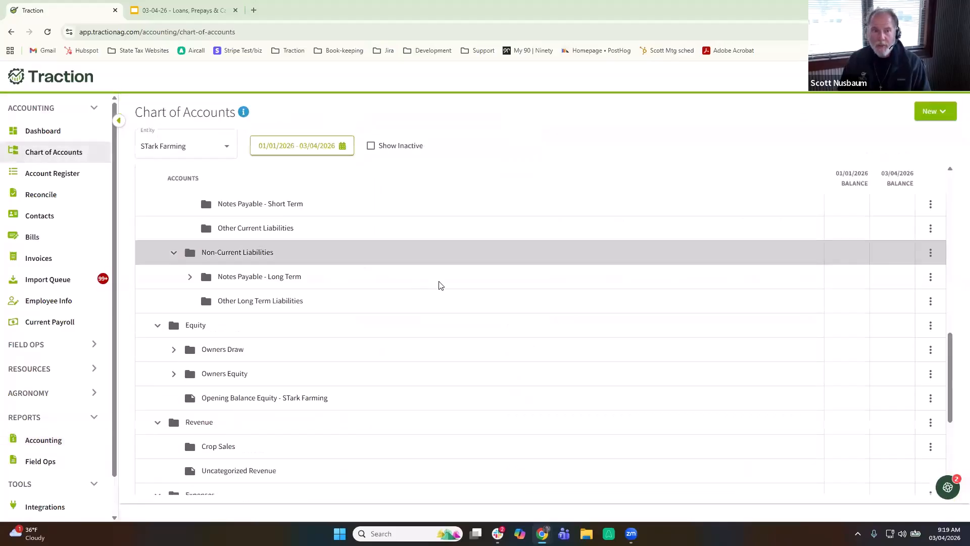
click(177, 147)
click(152, 123)
click(532, 163)
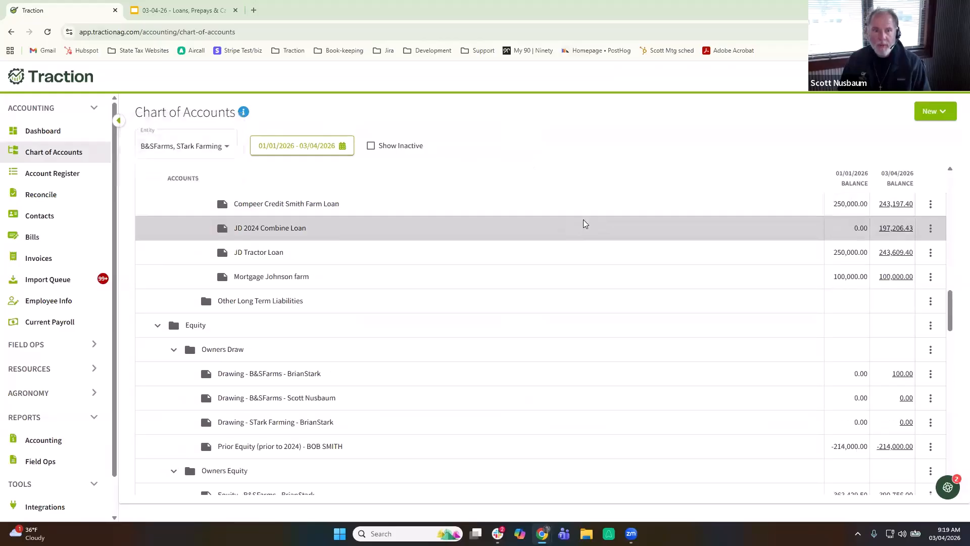
Edit the loan details of the Mortgage Johnson farm account, entering an original amount of 200,000 and an interest rate of 10%
click(931, 277)
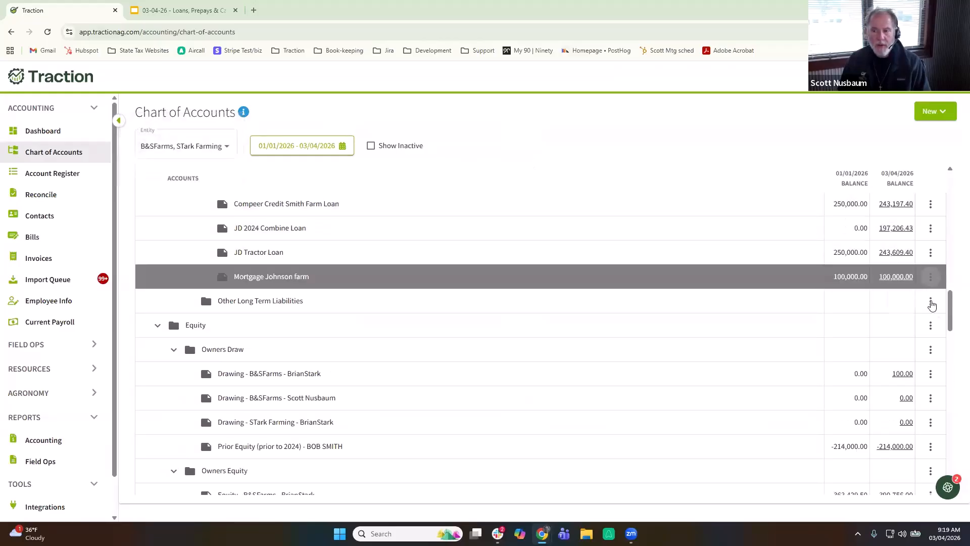
click(910, 310)
click(460, 163)
click(390, 198)
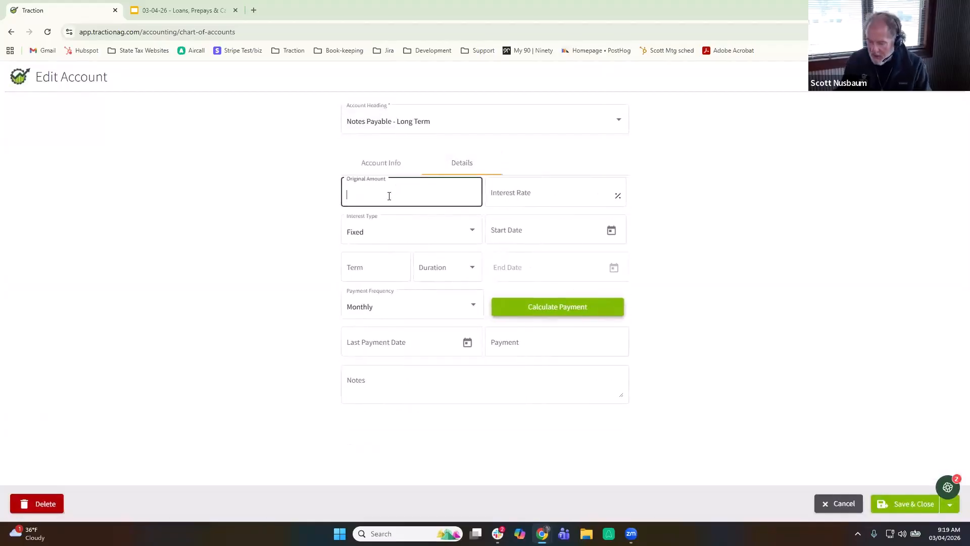
text(200,000)
key(Tab)
key(Tab)
Give the mortgage a 1/1/2020 start date and a 20-year term, calculate its payment and save the account
text(01012020)
key(Tab)
key(Tab)
text(20)
key(Tab)
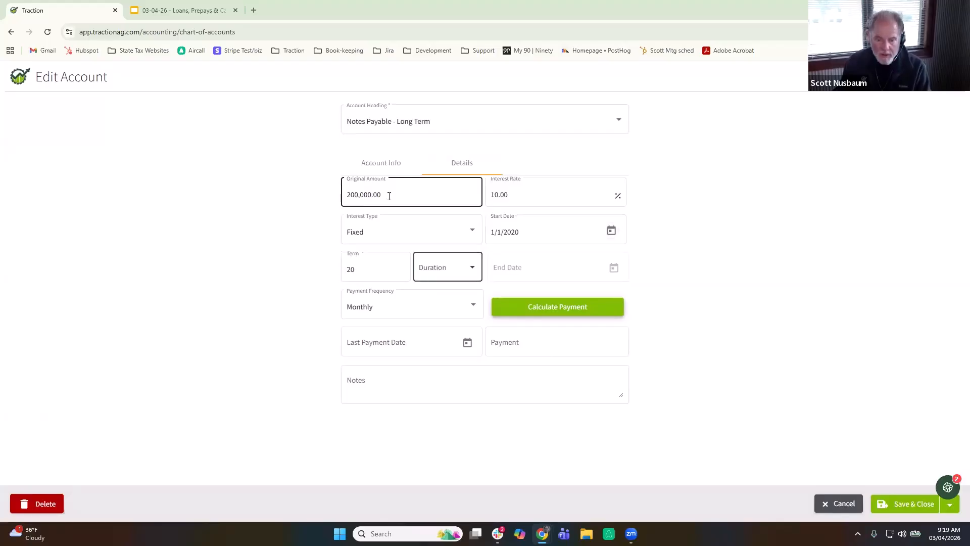
key(y)
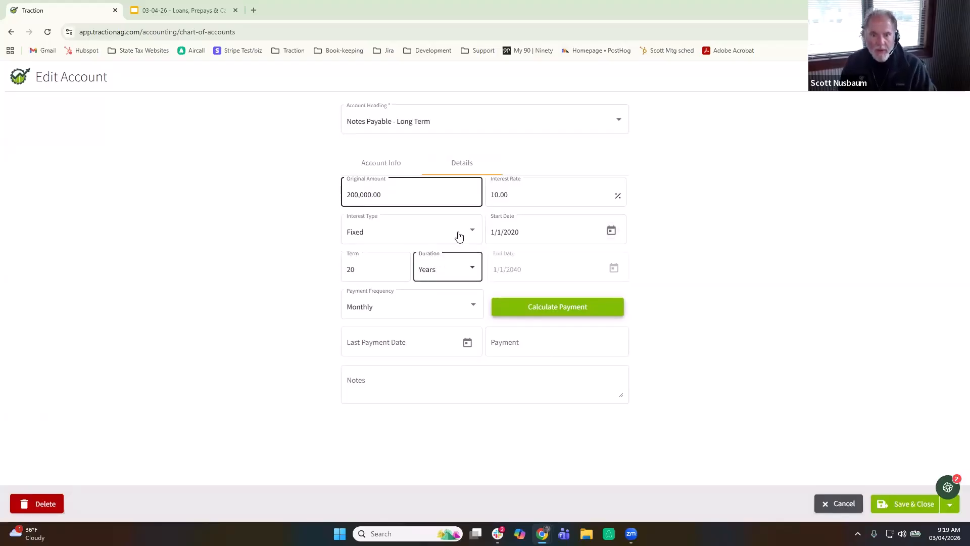
click(583, 309)
click(918, 507)
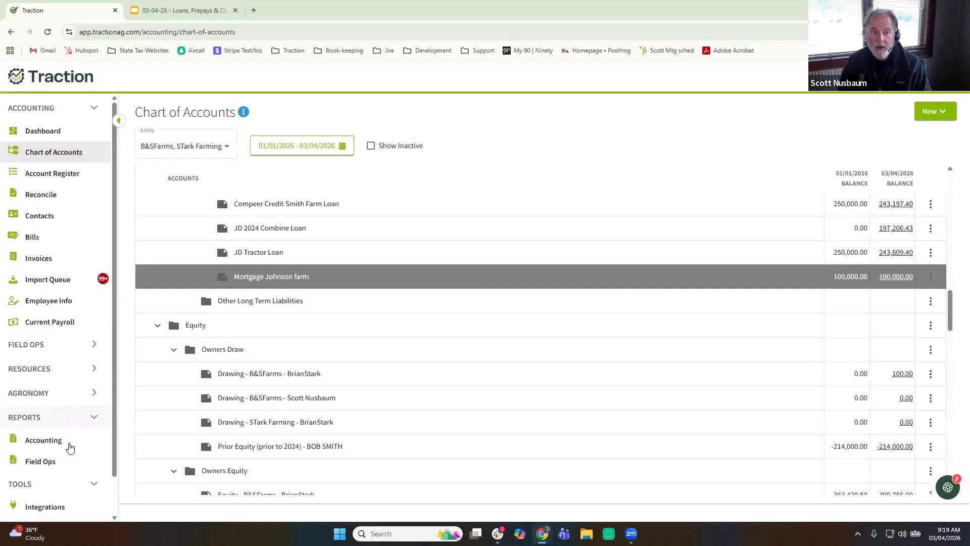
Reopen the 12/31/2026 Market Value Balance Sheet to check it for the missing loan details warning
click(69, 448)
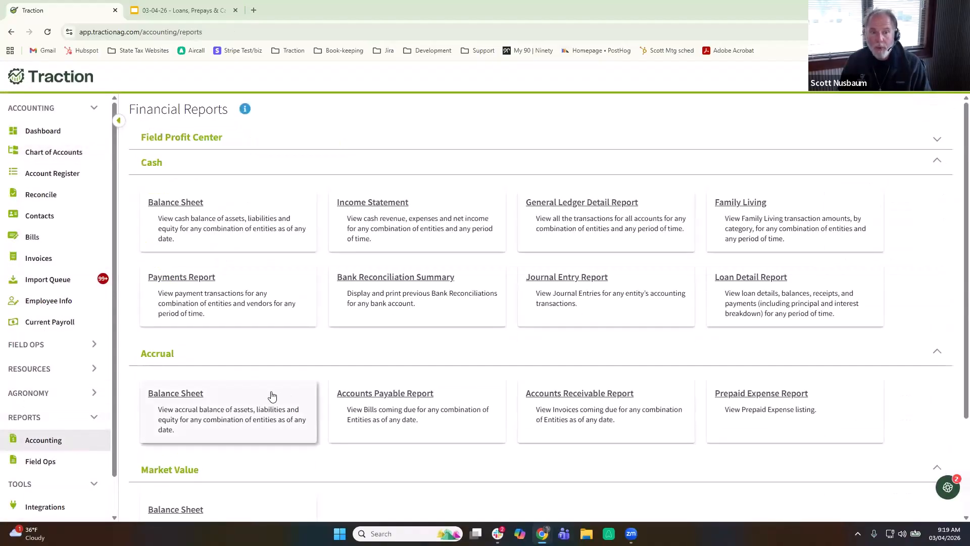
scroll(277, 448, down, 2)
click(227, 412)
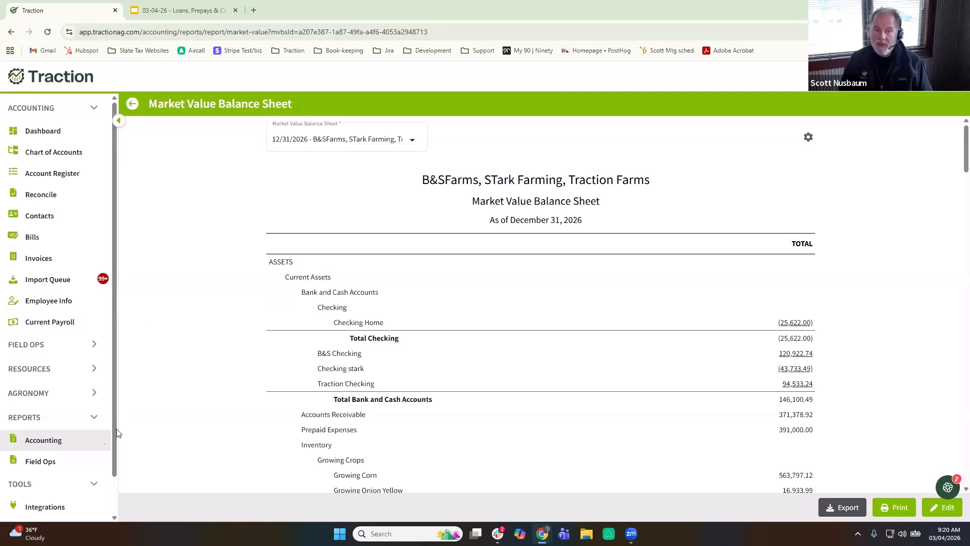
Open the Prepaid Expense Report from the accrual financial reports
click(55, 448)
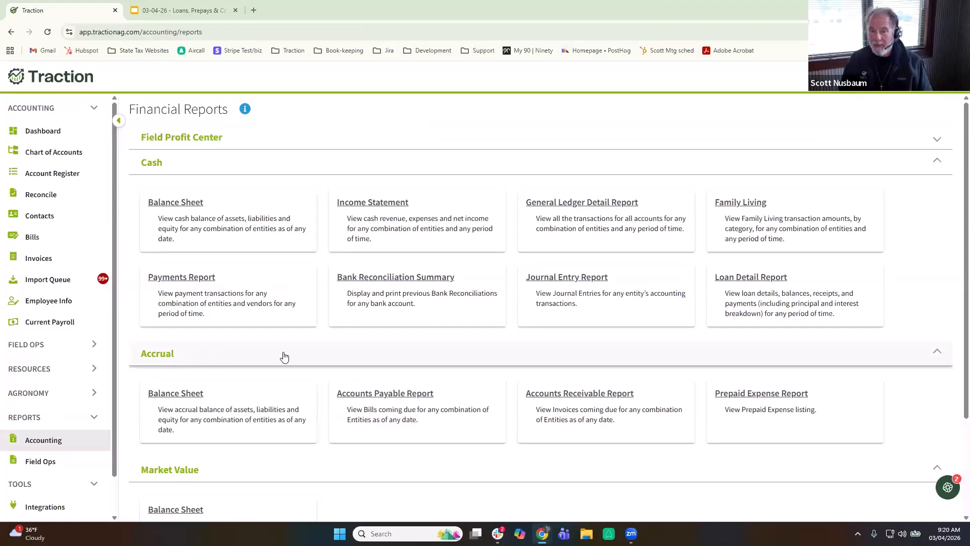
click(792, 406)
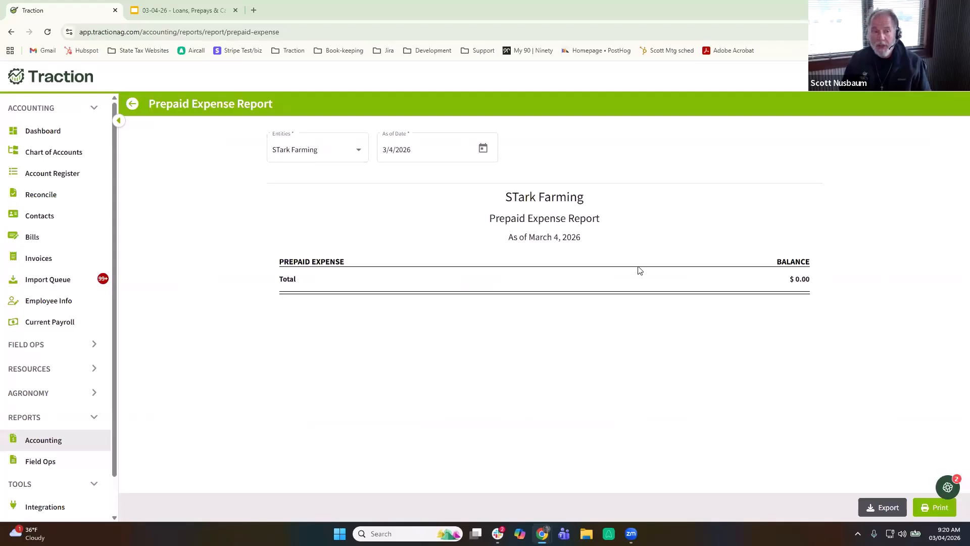
Start a new payment in the Checking stark account register, dated 12/31/2025 and made out to Farmers Co-op
click(56, 179)
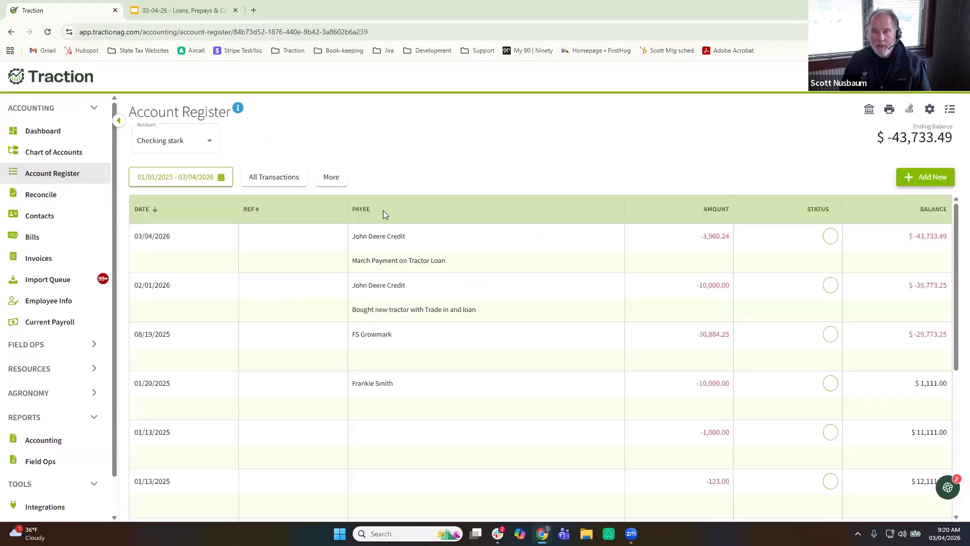
click(922, 176)
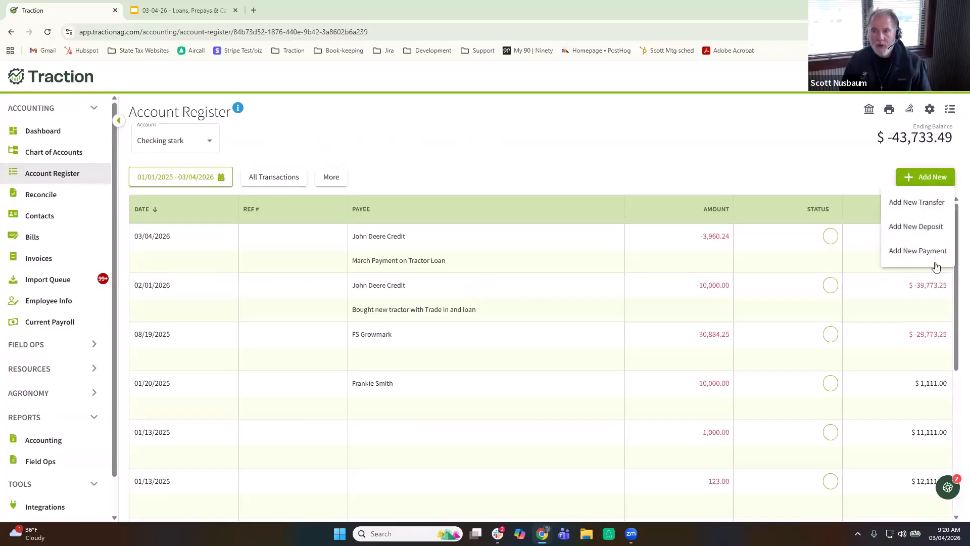
click(923, 251)
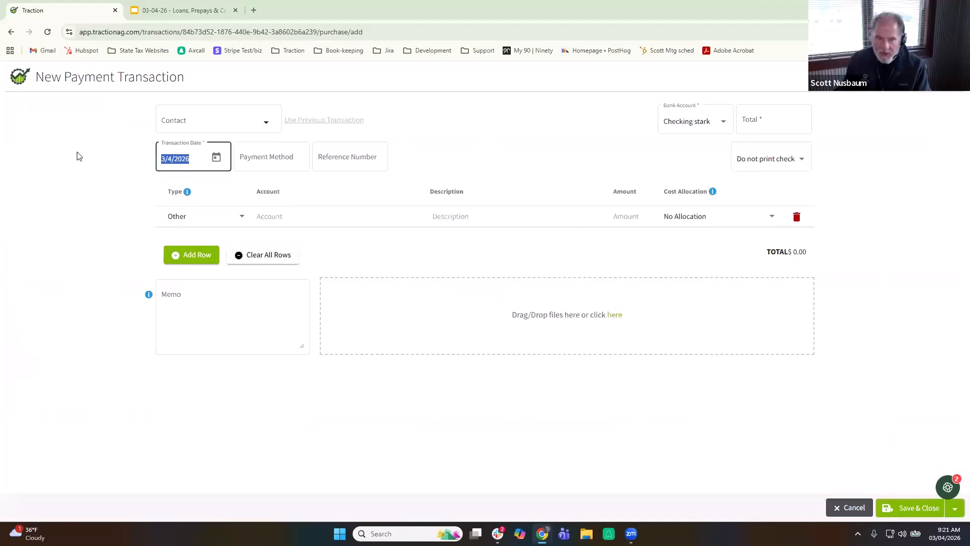
text(12/31/2025)
key(Tab)
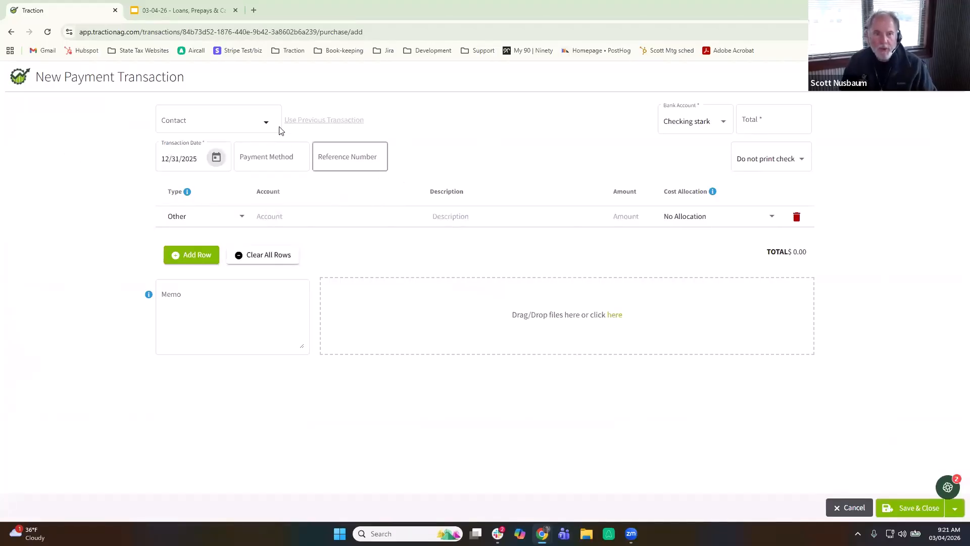
click(267, 125)
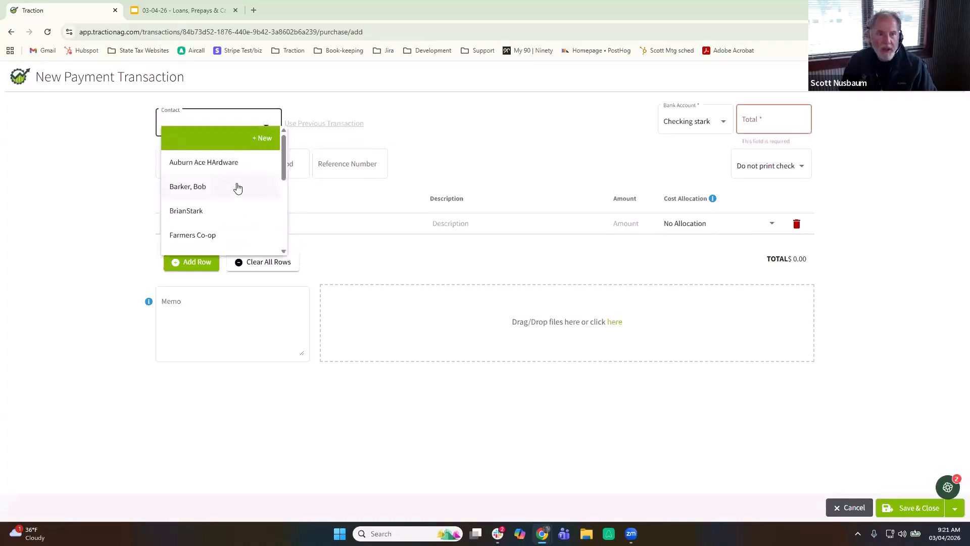
click(224, 238)
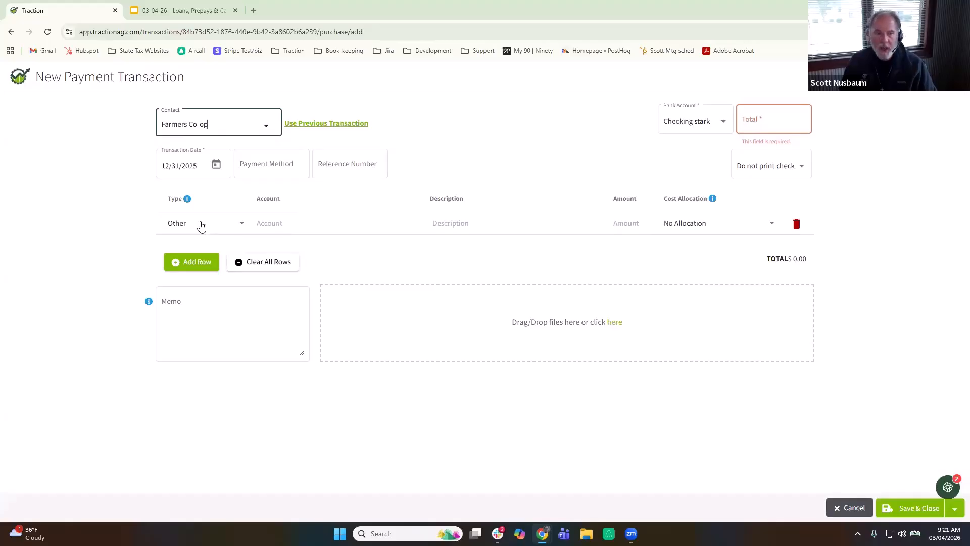
Make the first payment line a Prepay Expense against the Fertilizer & Lime Expense account
click(201, 226)
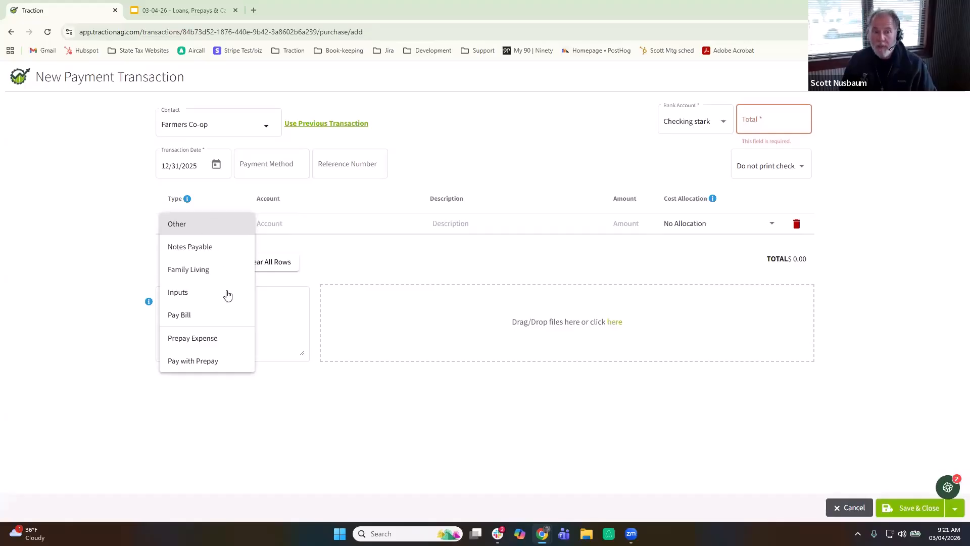
click(214, 341)
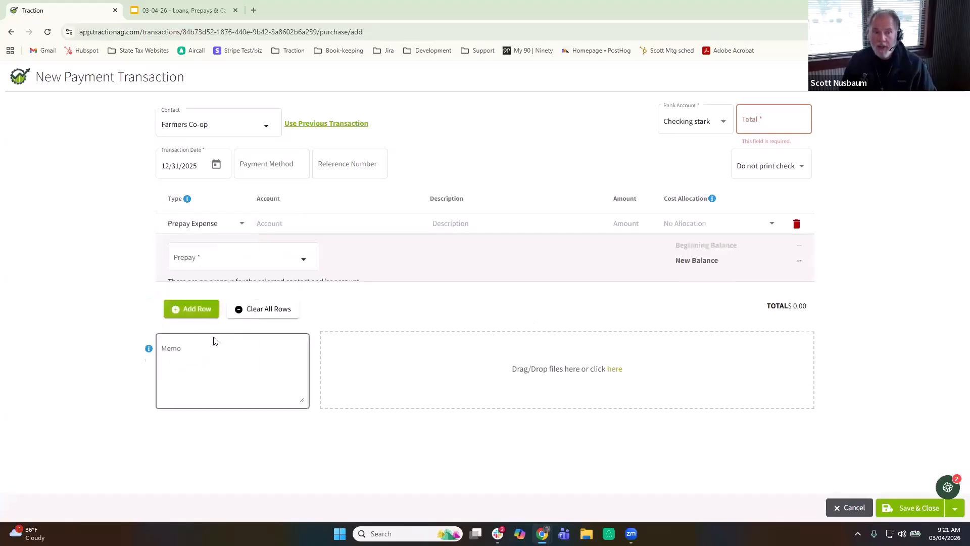
click(293, 224)
scroll(314, 246, down, 1)
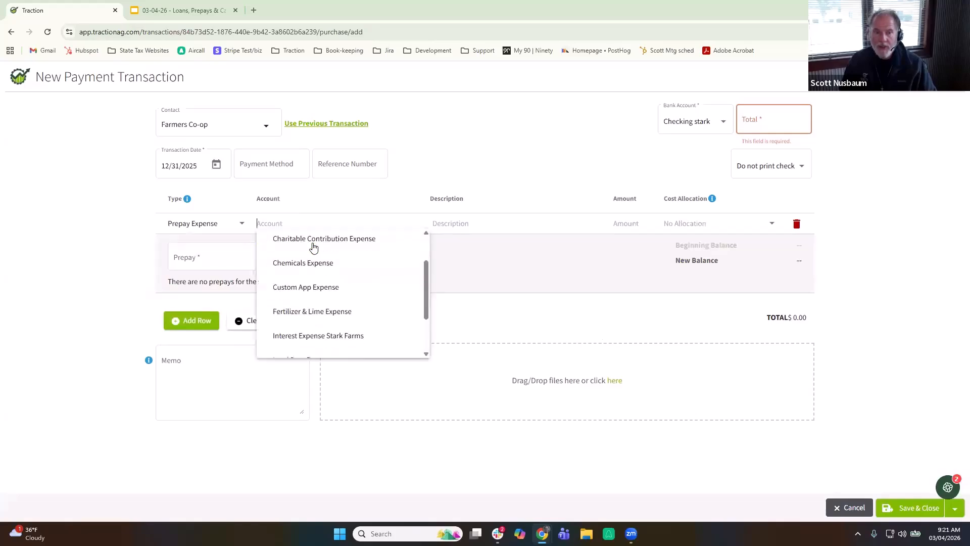
click(328, 310)
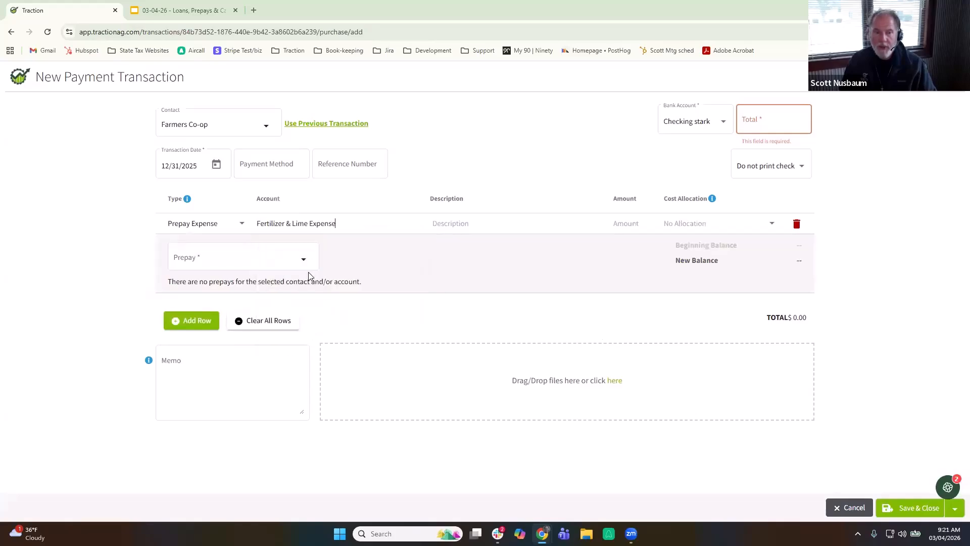
Create the prepay "Fertilizer & Lime Expense - Farmers Co-op" for that line and enter an amount of 60,000
click(301, 259)
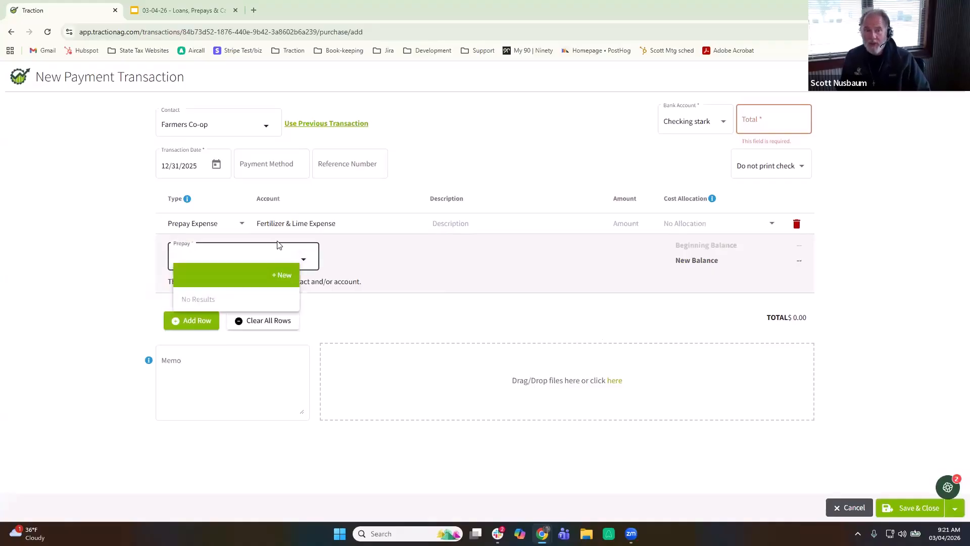
click(291, 275)
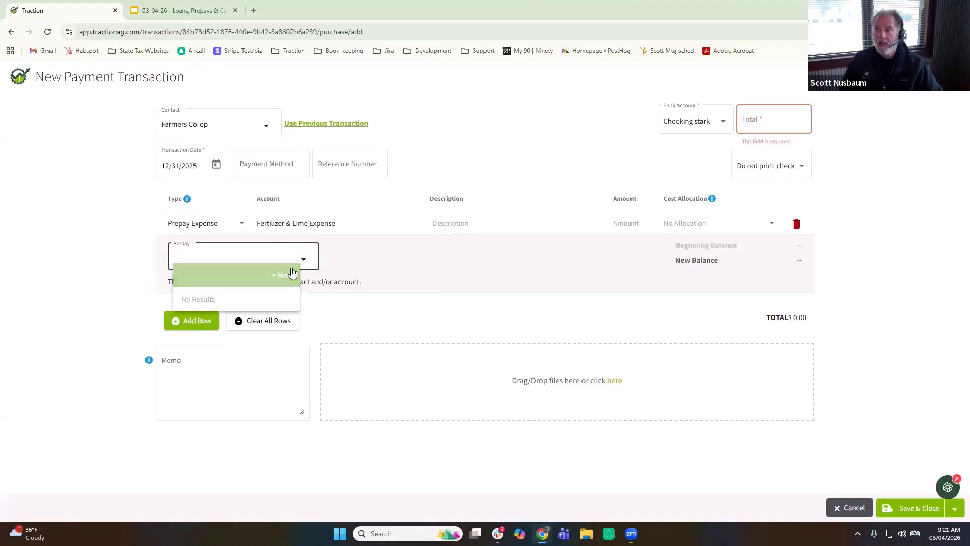
click(261, 277)
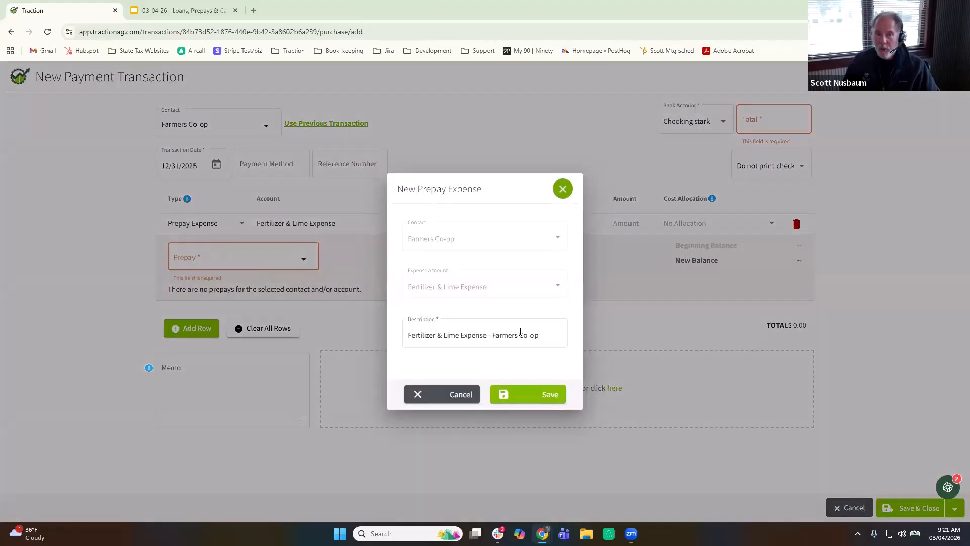
click(429, 332)
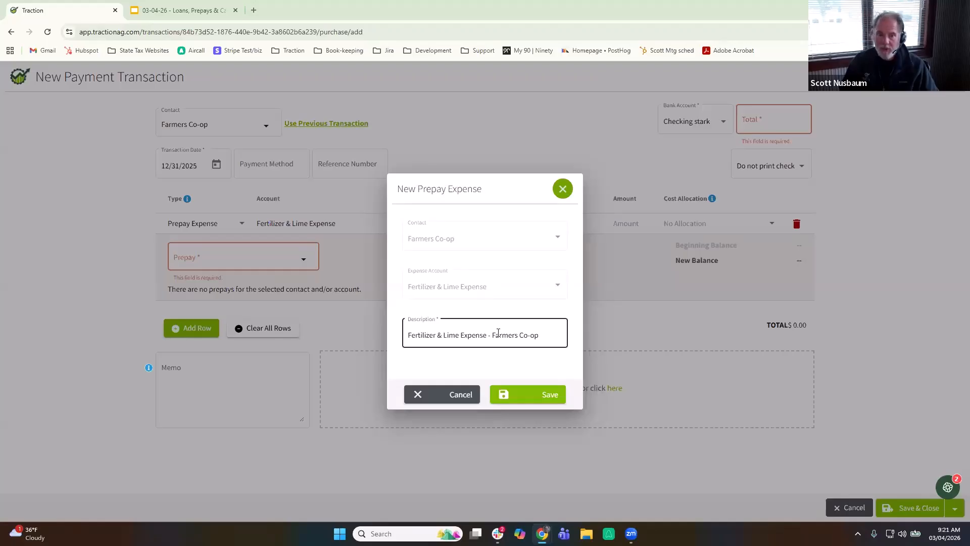
click(544, 397)
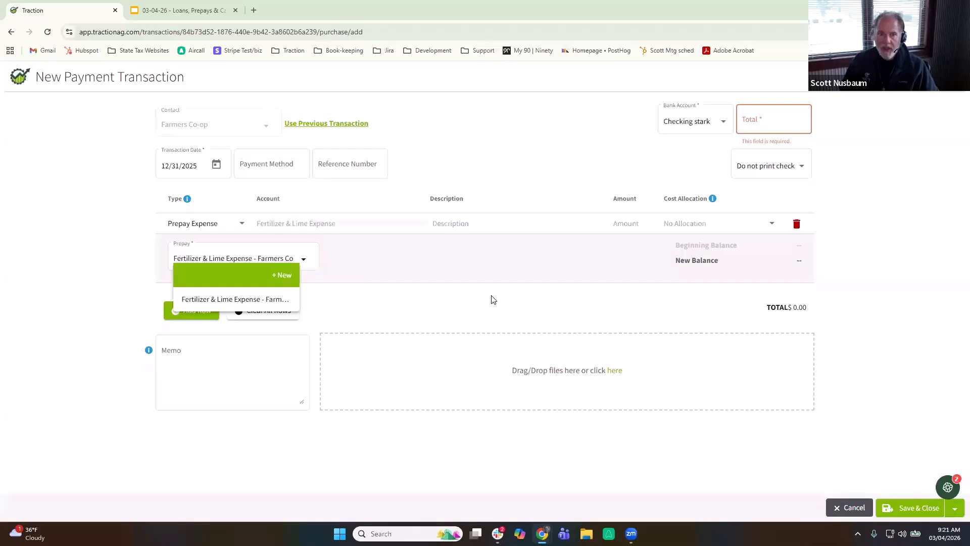
click(596, 244)
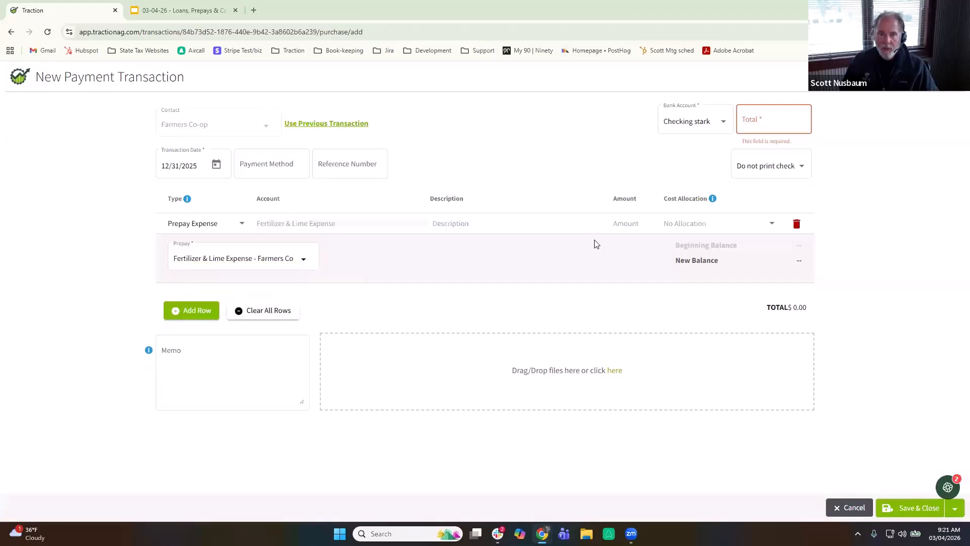
click(629, 218)
text(60000)
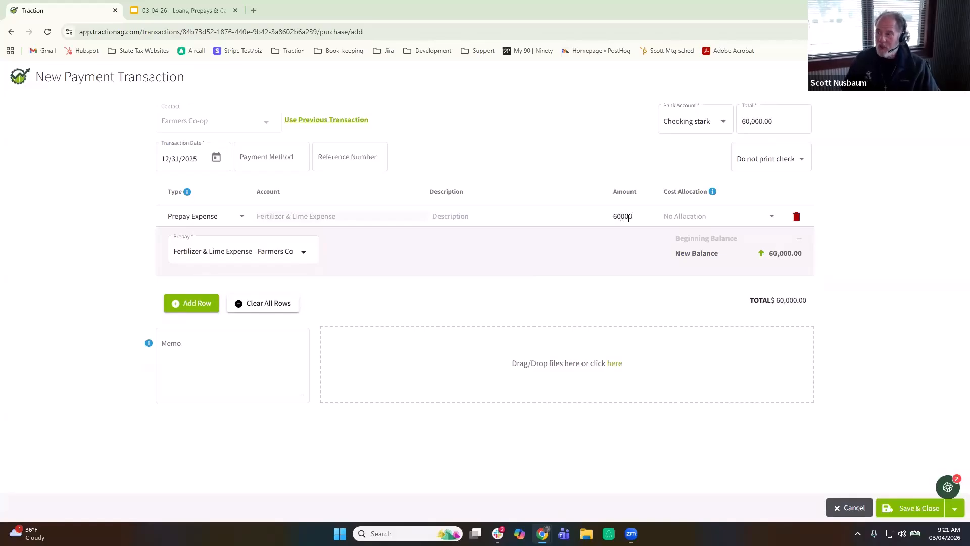
Add a second payment line of type Prepay Expense against the Seed Expense account
click(184, 302)
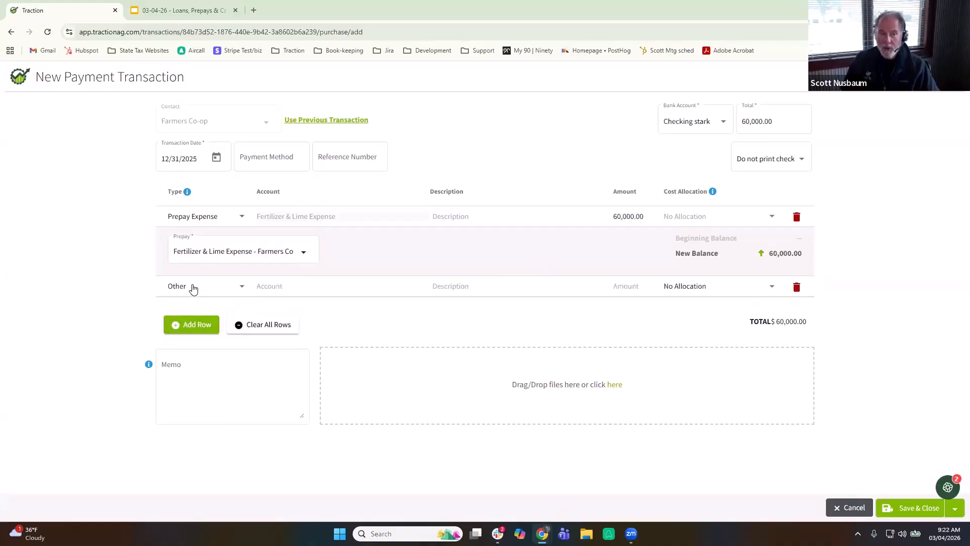
click(192, 289)
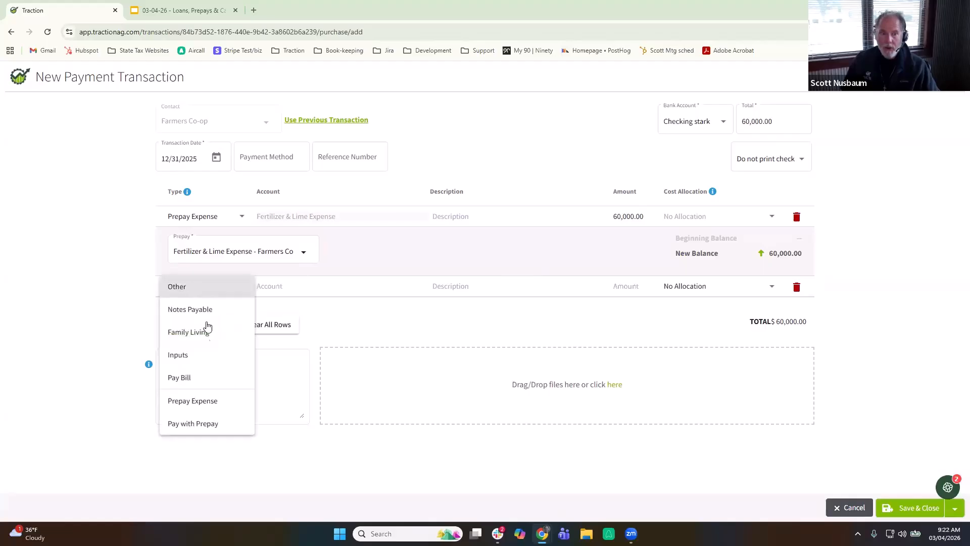
click(216, 400)
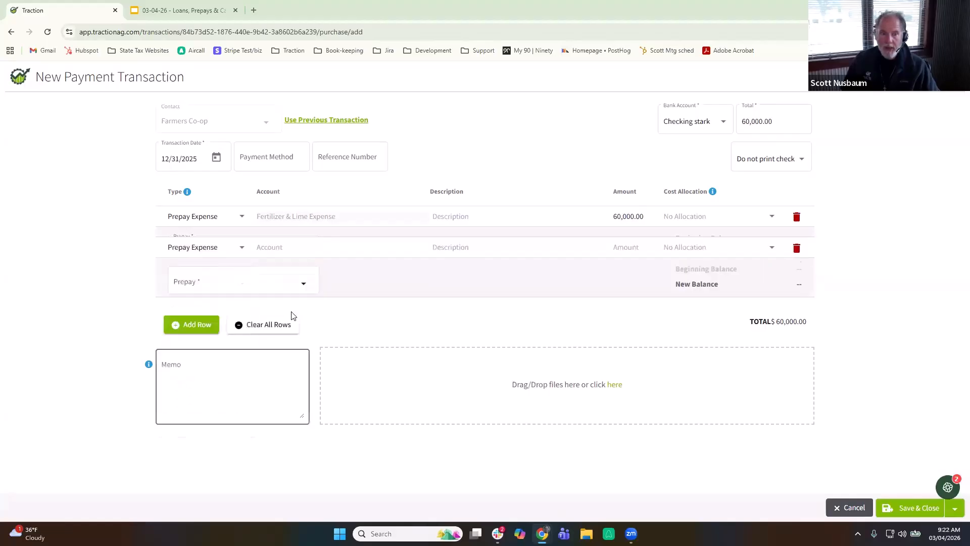
click(288, 239)
scroll(332, 310, down, 2)
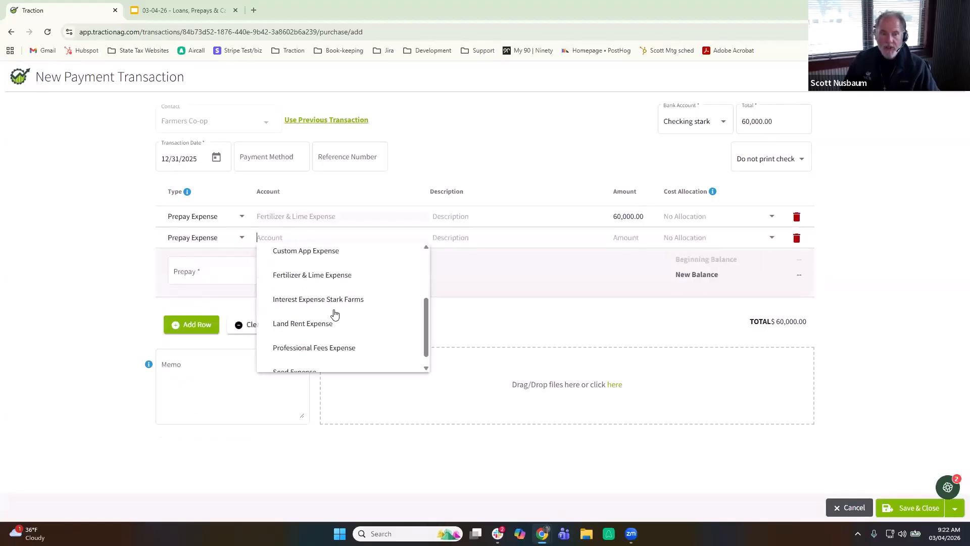
scroll(334, 314, down, 1)
click(311, 361)
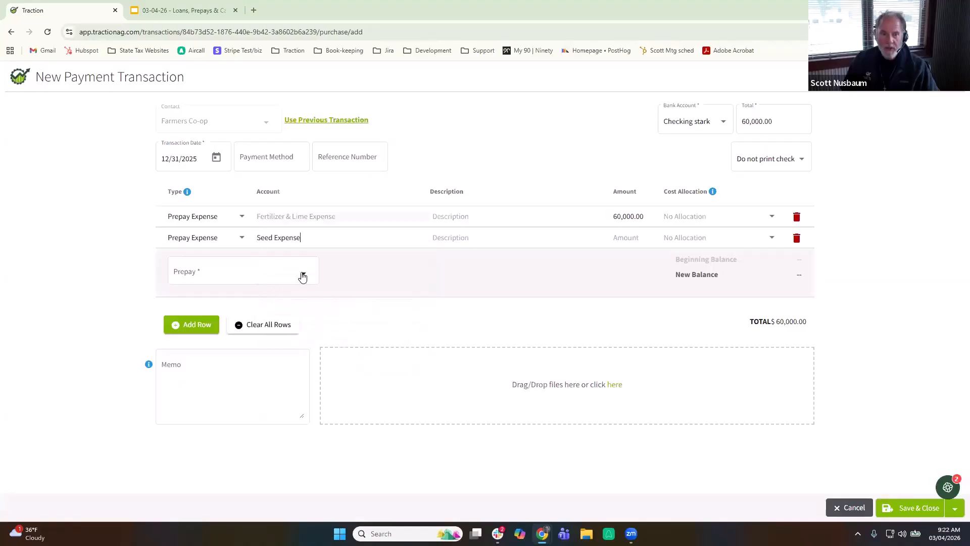
Create the prepay "Seed Expense - Farmers Co-op" with an amount of 40,000, then save and close the payment
click(301, 274)
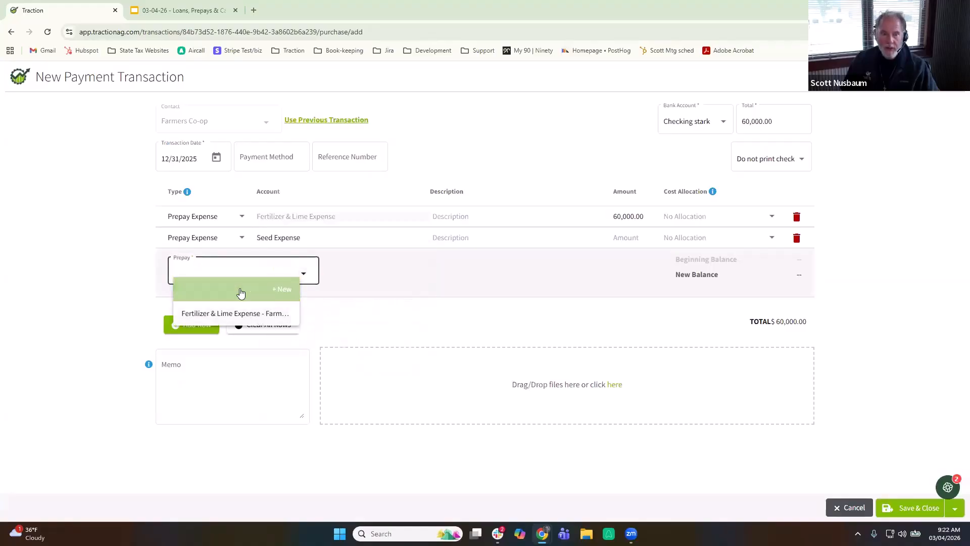
click(265, 289)
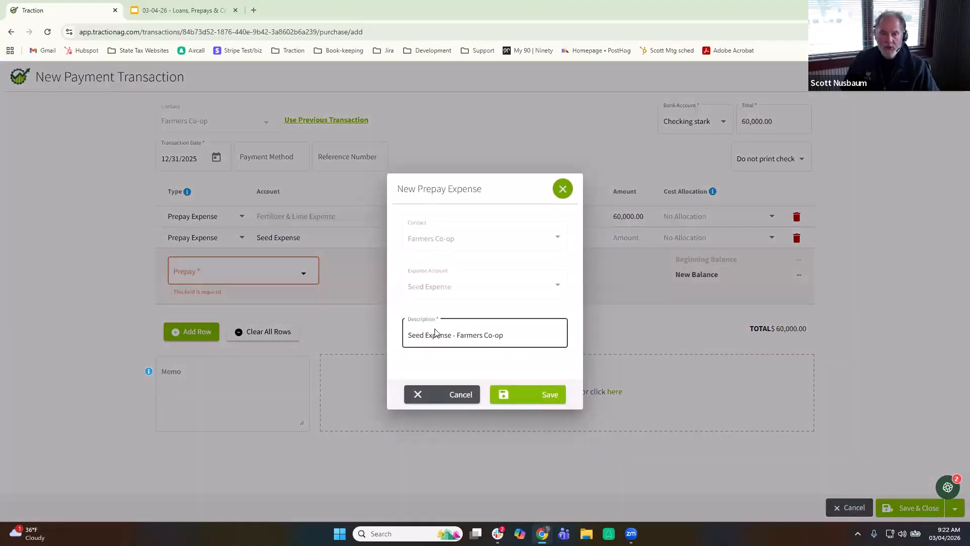
click(535, 394)
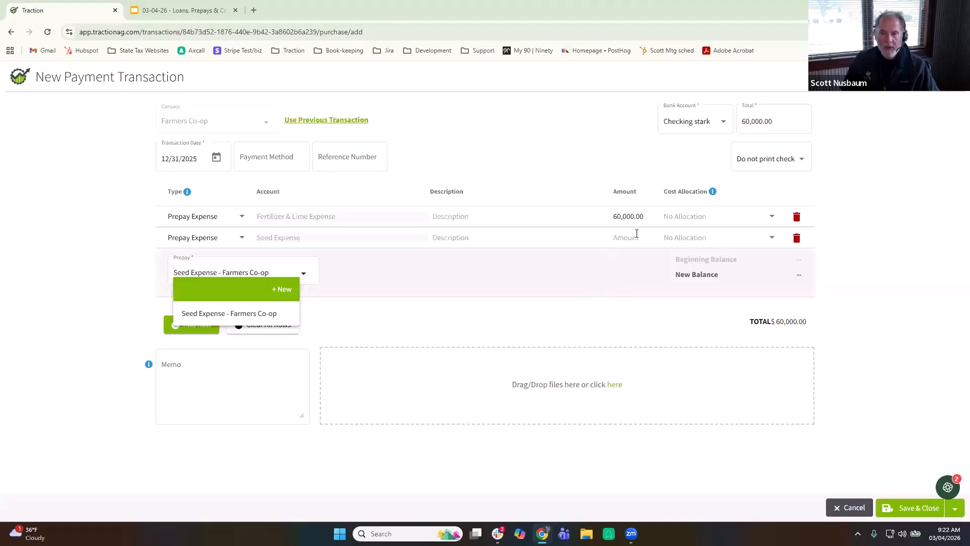
click(636, 234)
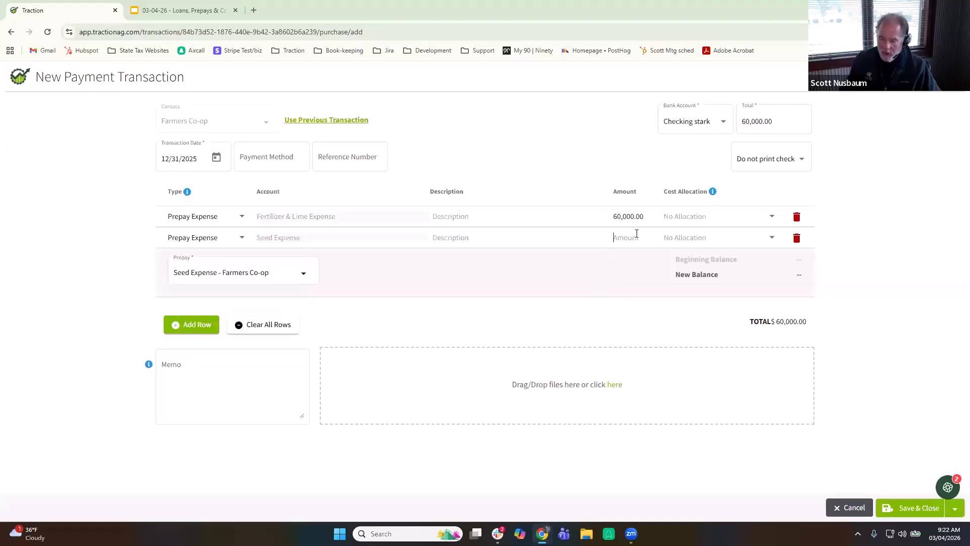
text(40,)
text(0000)
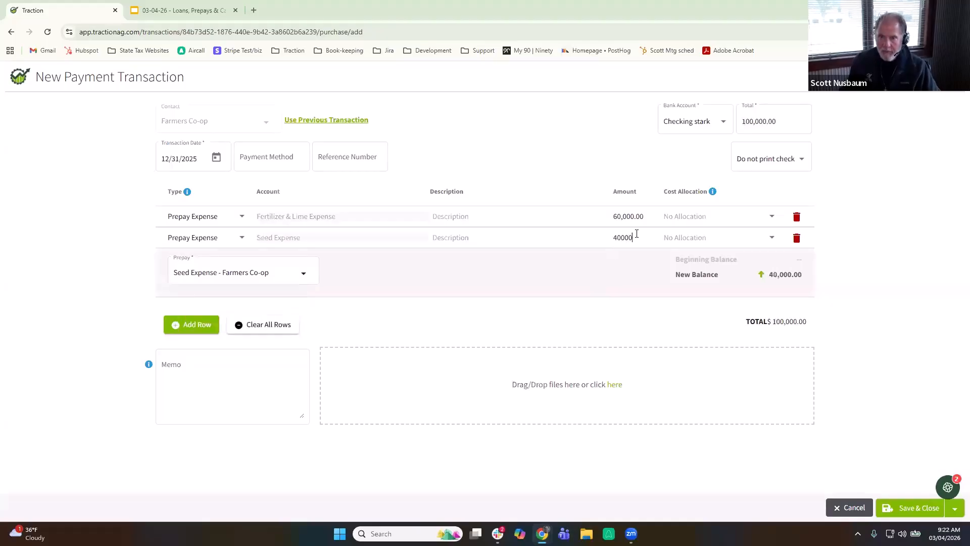
click(916, 248)
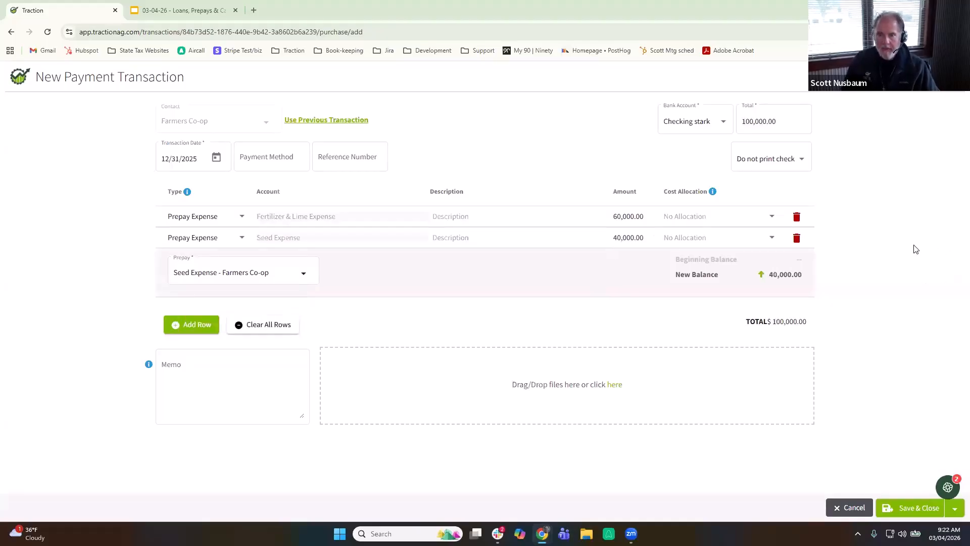
click(916, 506)
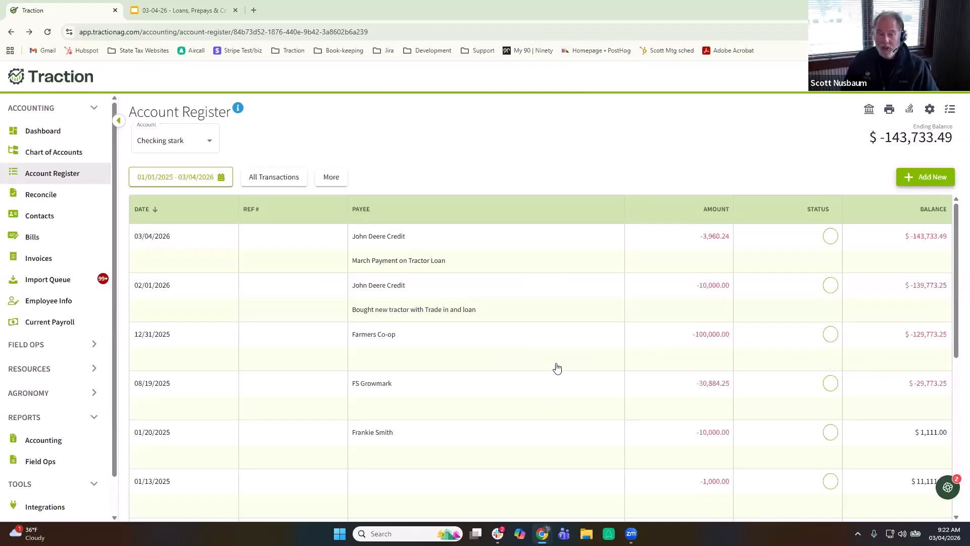
Reopen the accrual Prepaid Expense Report to check the fertilizer and seed prepays
click(57, 442)
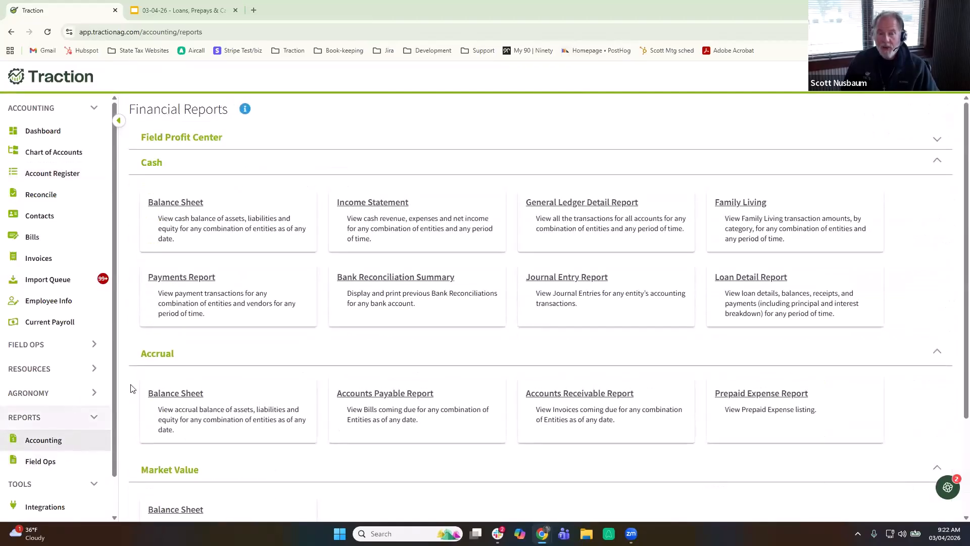
click(799, 405)
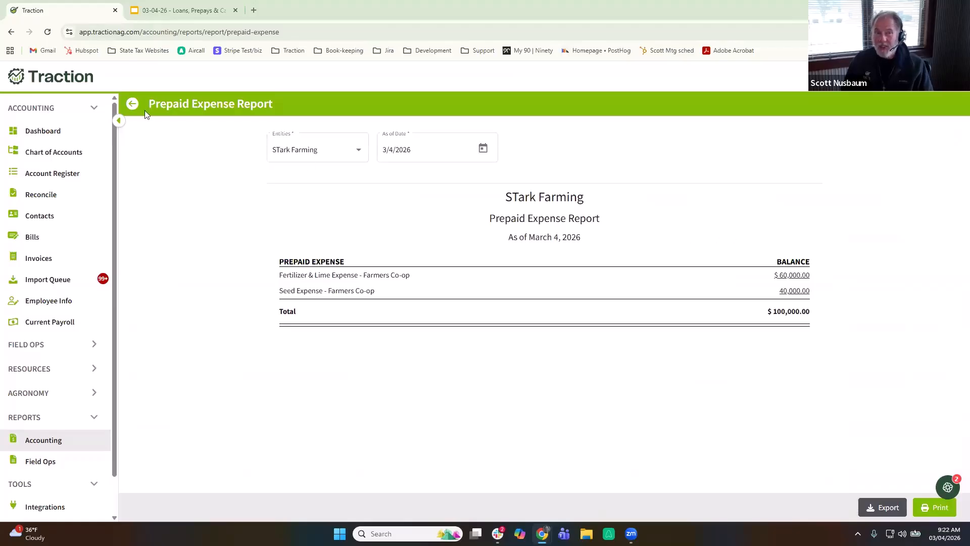
Leave the Prepaid Expense Report and open the cash-method Income Statement from the financial reports
click(132, 105)
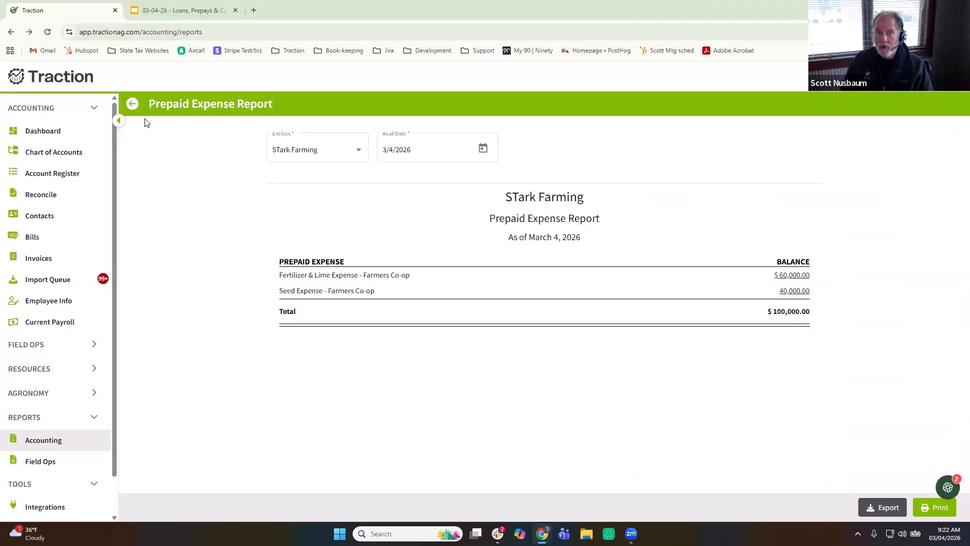
click(132, 105)
click(131, 105)
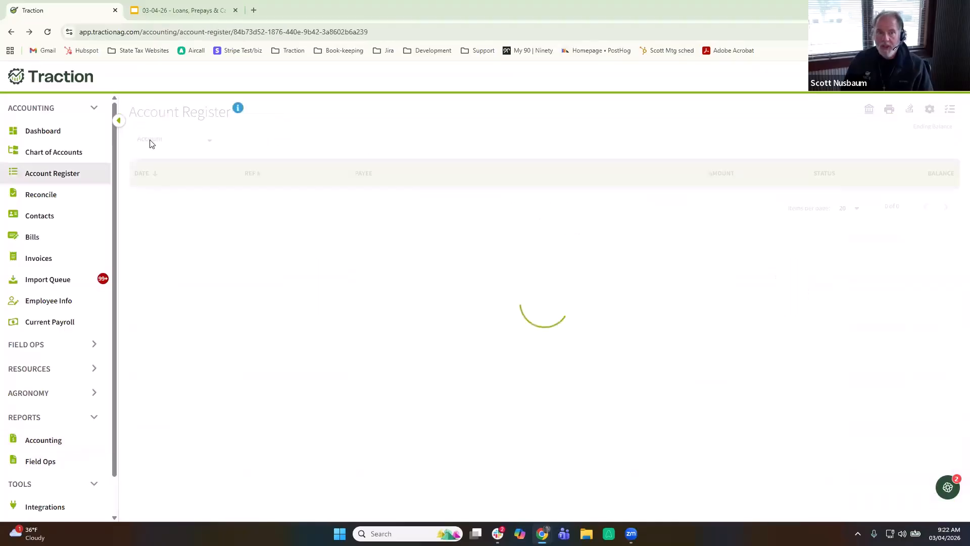
click(64, 438)
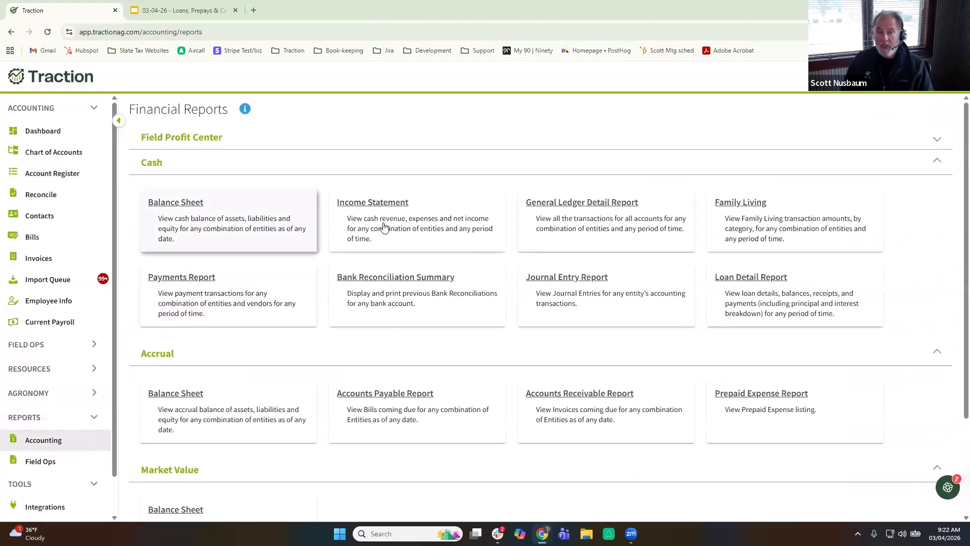
click(407, 217)
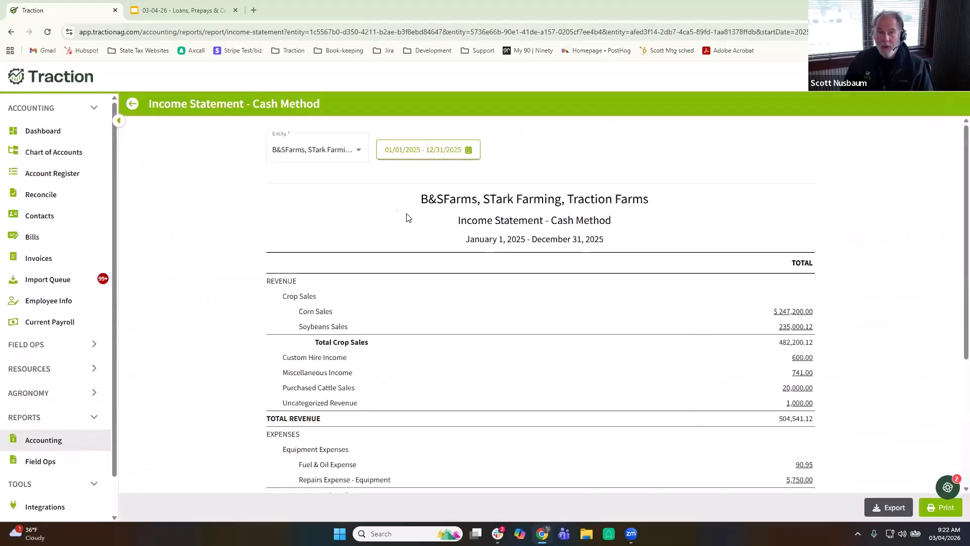
Limit the cash-method Income Statement to STark Farming for last year, 01/01/2025 to 12/31/2025, and update the report
click(296, 153)
click(294, 153)
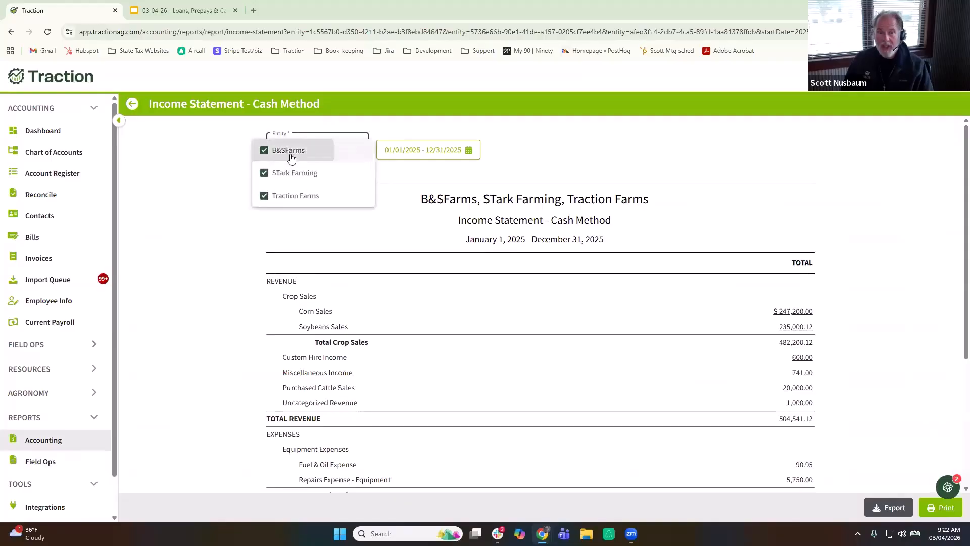
click(292, 195)
click(536, 161)
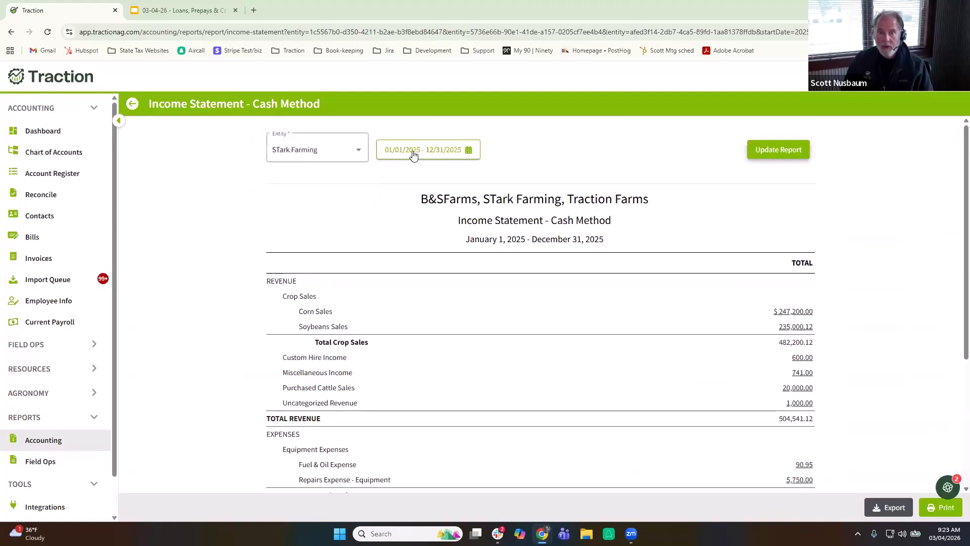
click(433, 149)
click(542, 309)
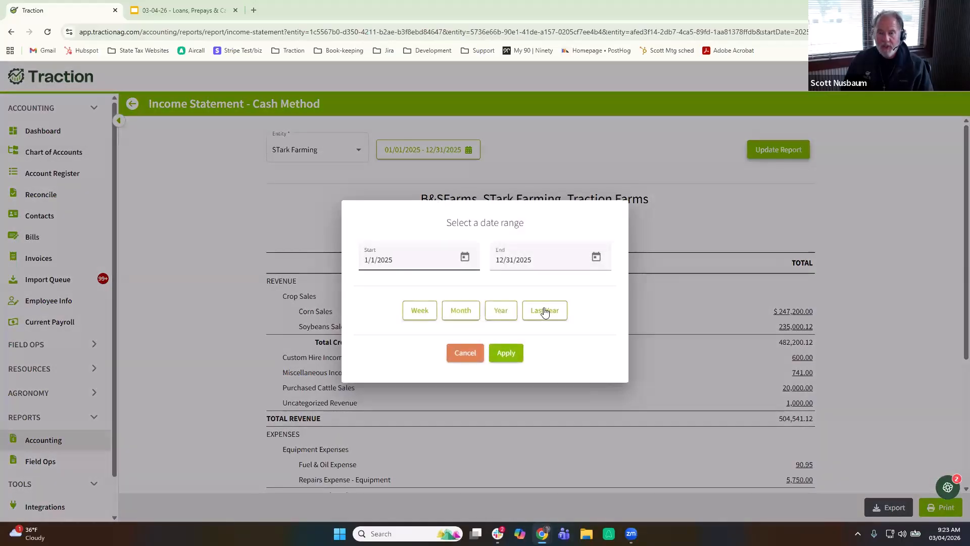
click(507, 352)
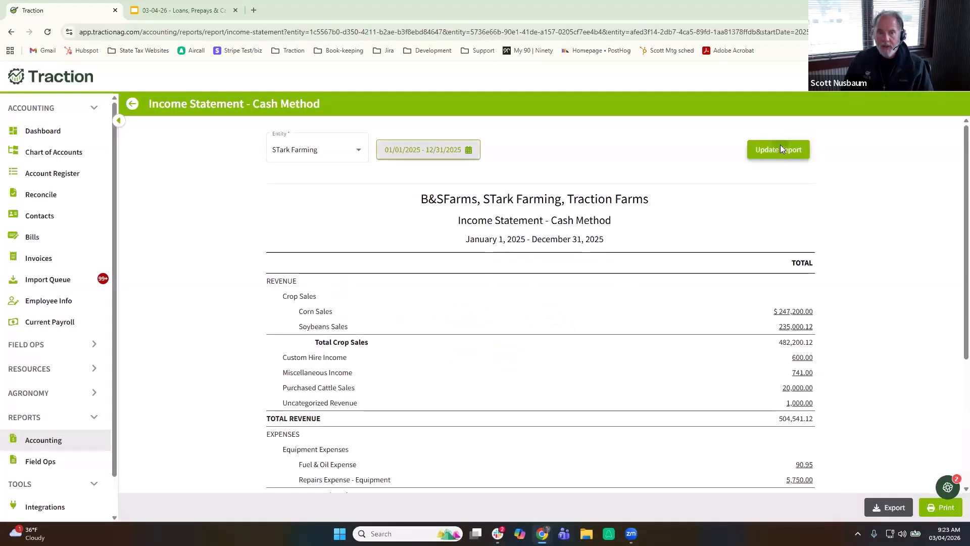
click(781, 148)
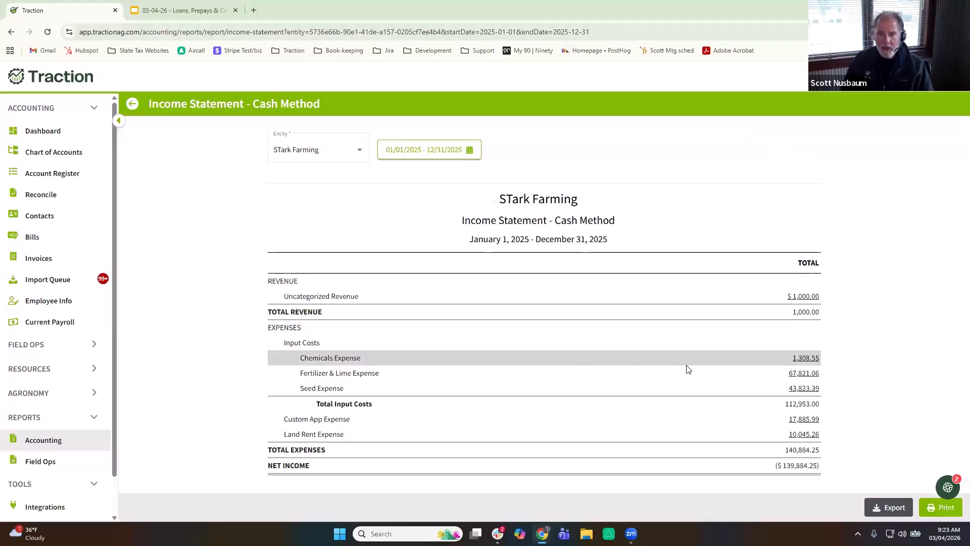
Review the transactions behind the Fertilizer & Lime Expense and Seed Expense totals, returning to the Income Statement after each
click(806, 374)
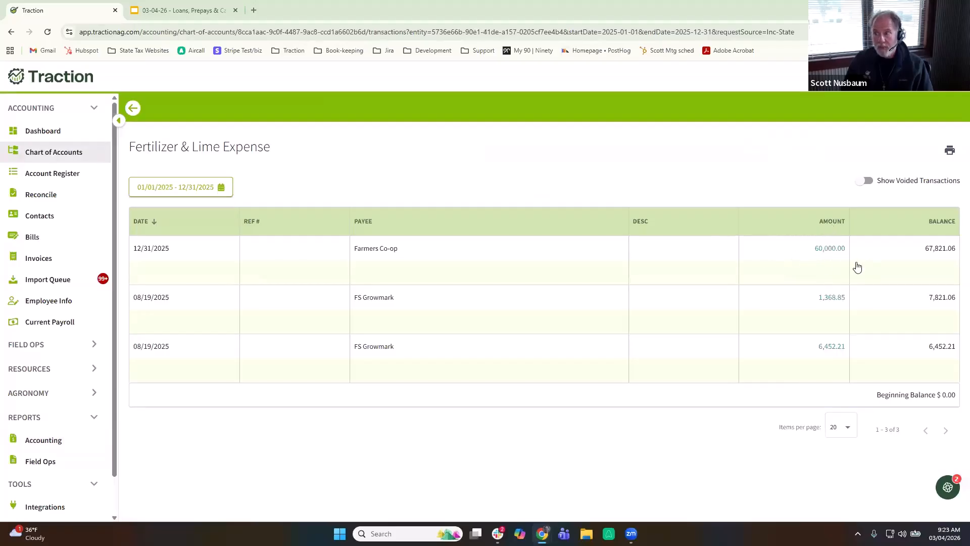
click(133, 107)
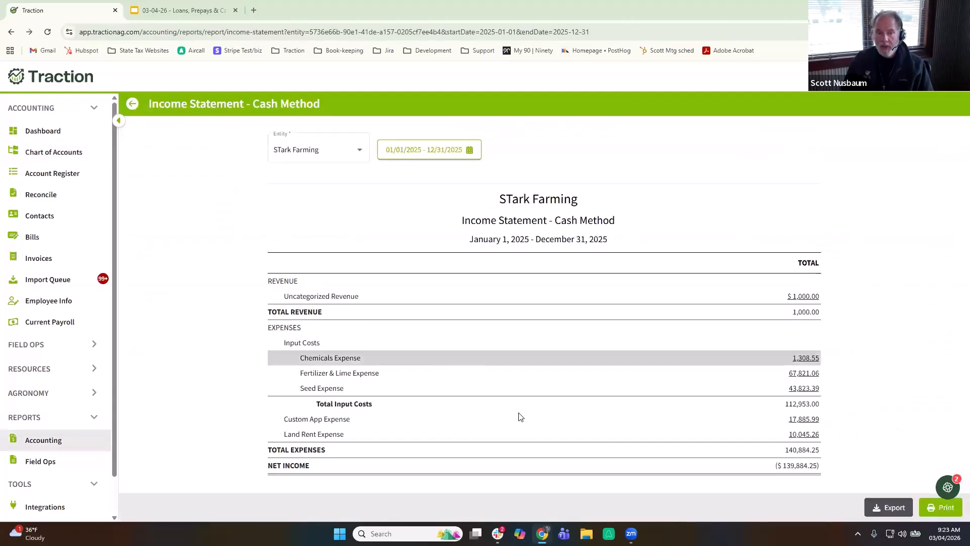
click(804, 388)
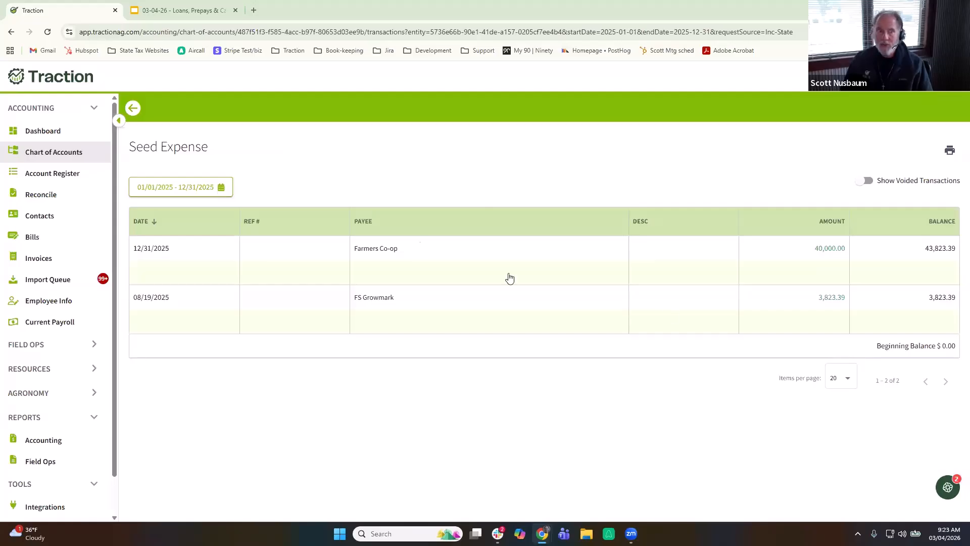
click(134, 109)
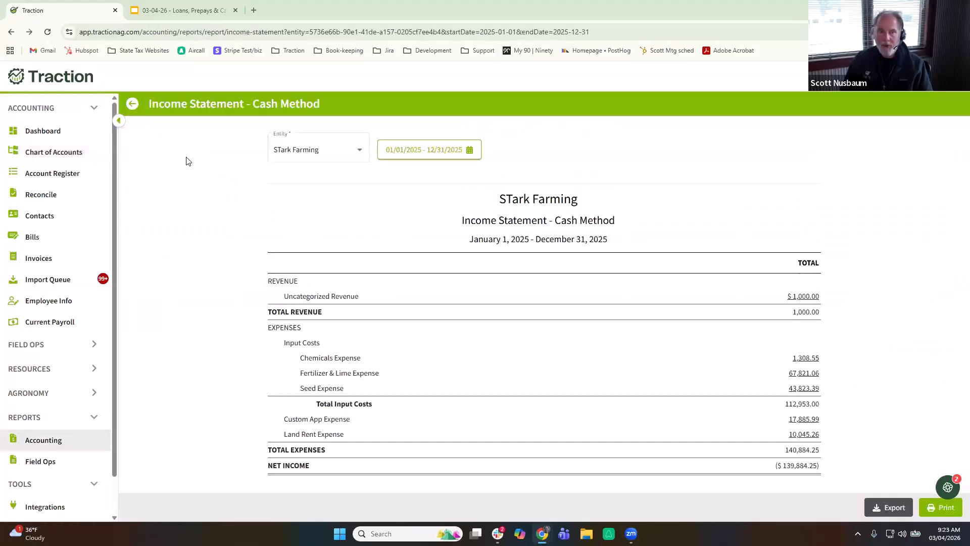
Open the Market Value Balance Sheet dated 03/31/2026 for all three entities and check its Prepaid Expenses line
click(132, 105)
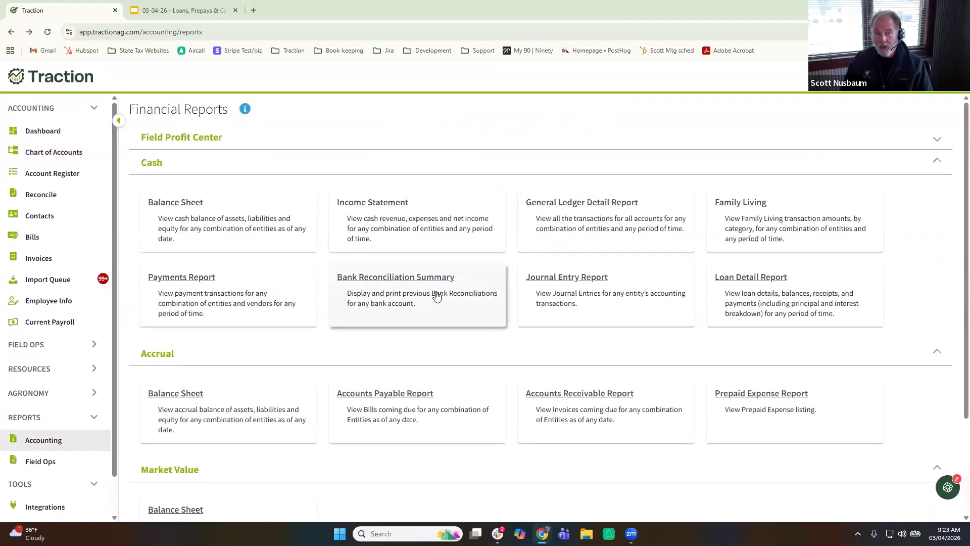
scroll(509, 371, down, 2)
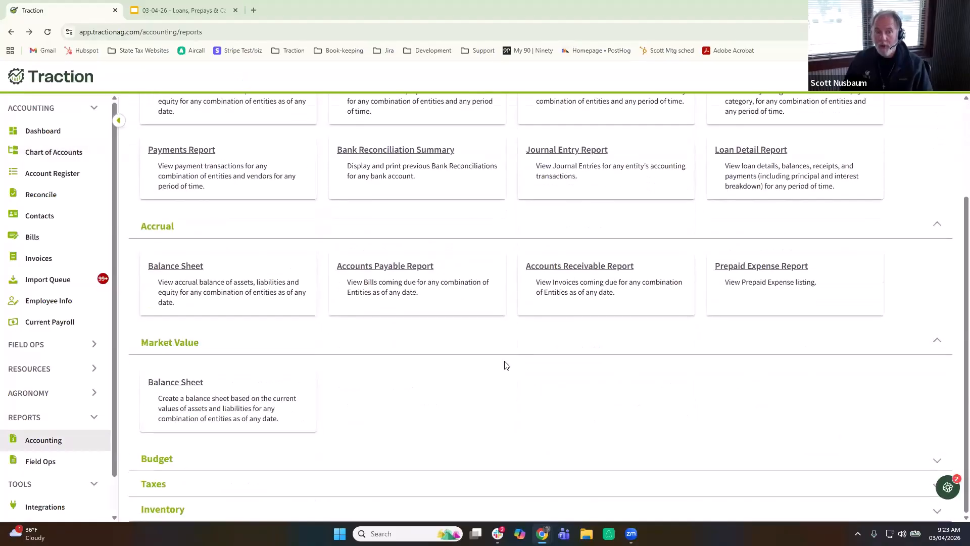
click(268, 404)
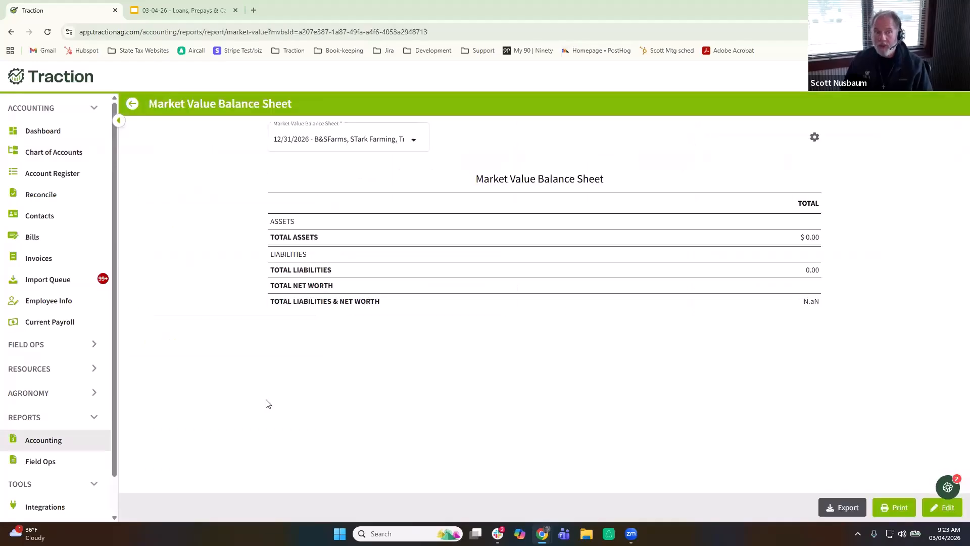
click(379, 140)
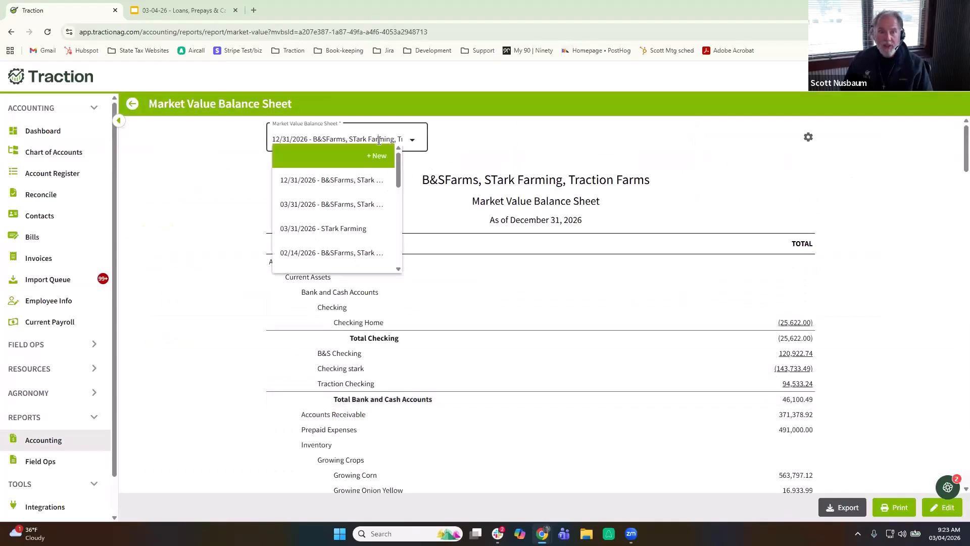
click(350, 204)
scroll(733, 184, down, 3)
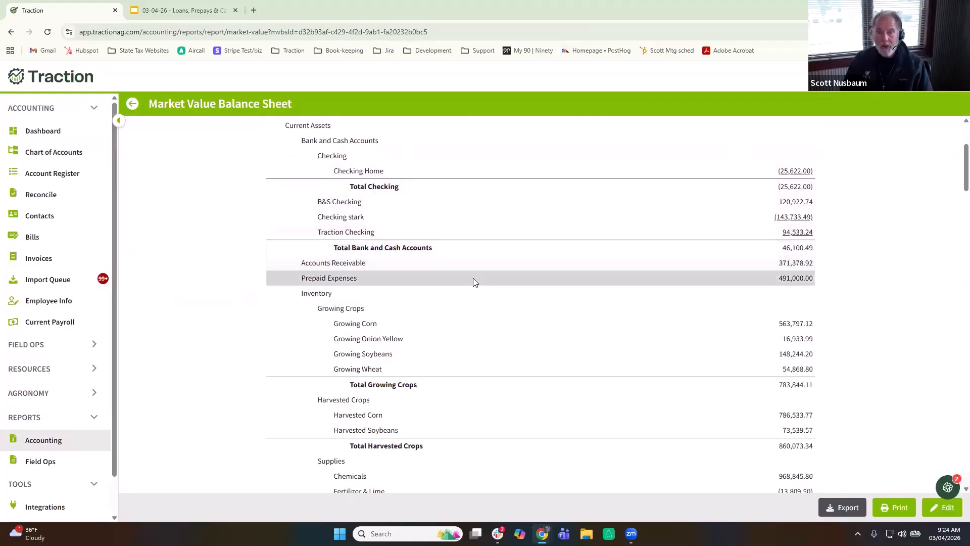
scroll(624, 287, up, 3)
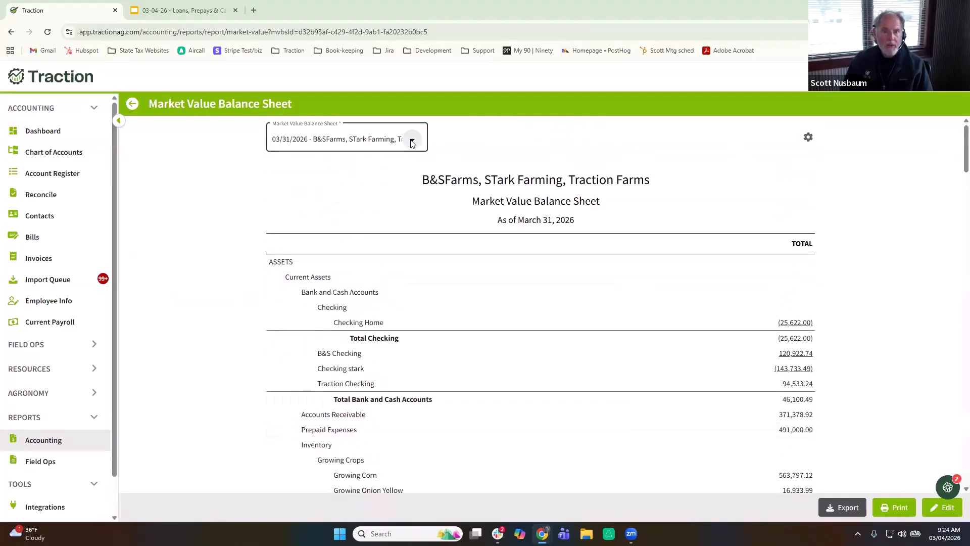
Switch to the 03/31/2026 STark Farming market value balance sheet and inspect the detail behind its Prepaid Expenses
click(412, 140)
click(365, 230)
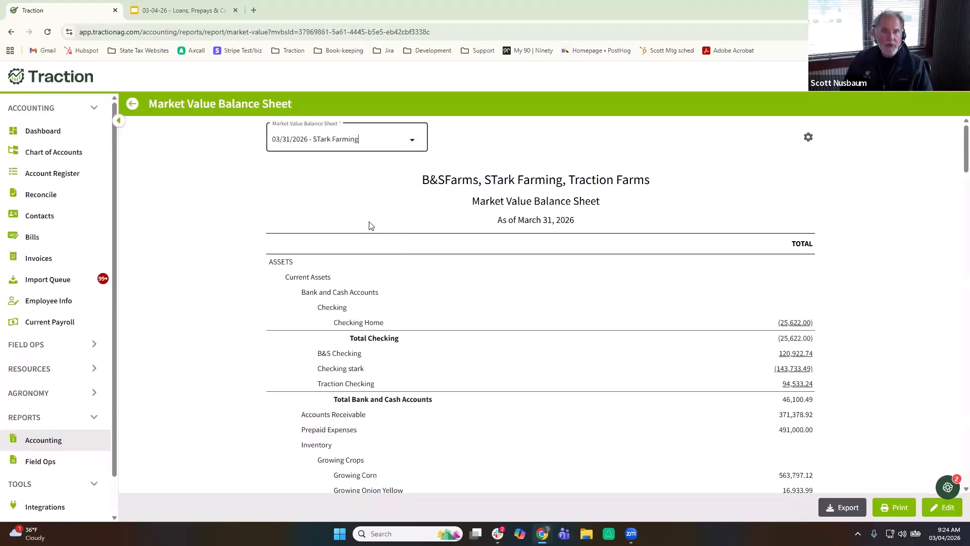
scroll(544, 238, down, 3)
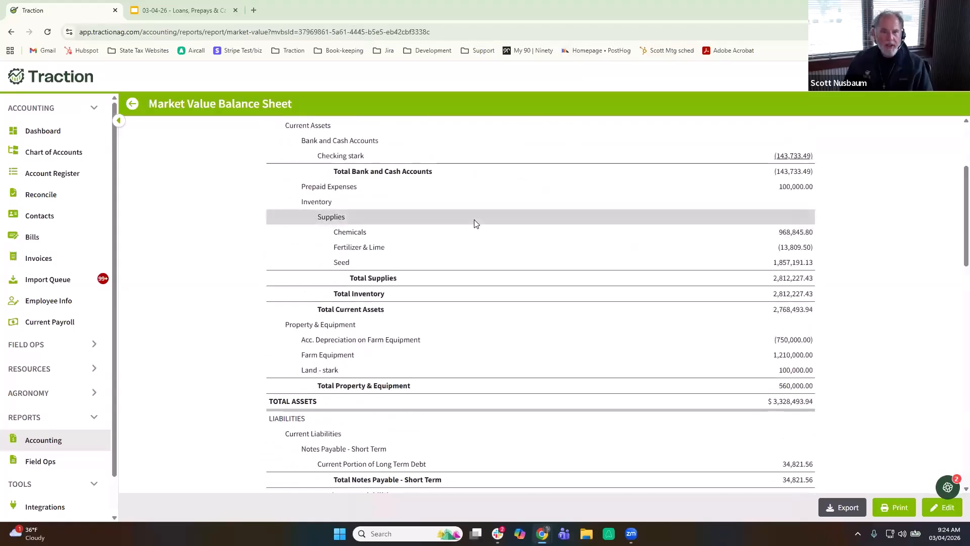
click(796, 187)
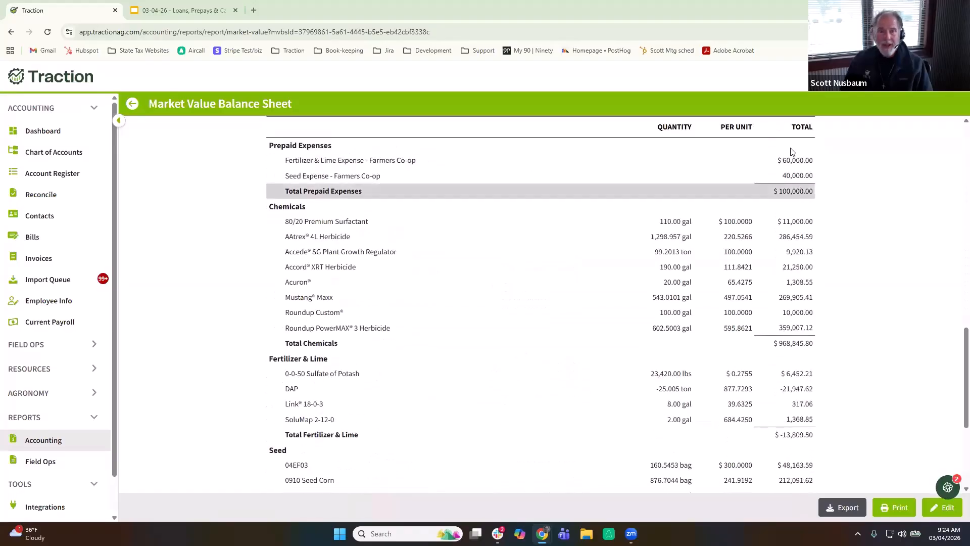
click(807, 191)
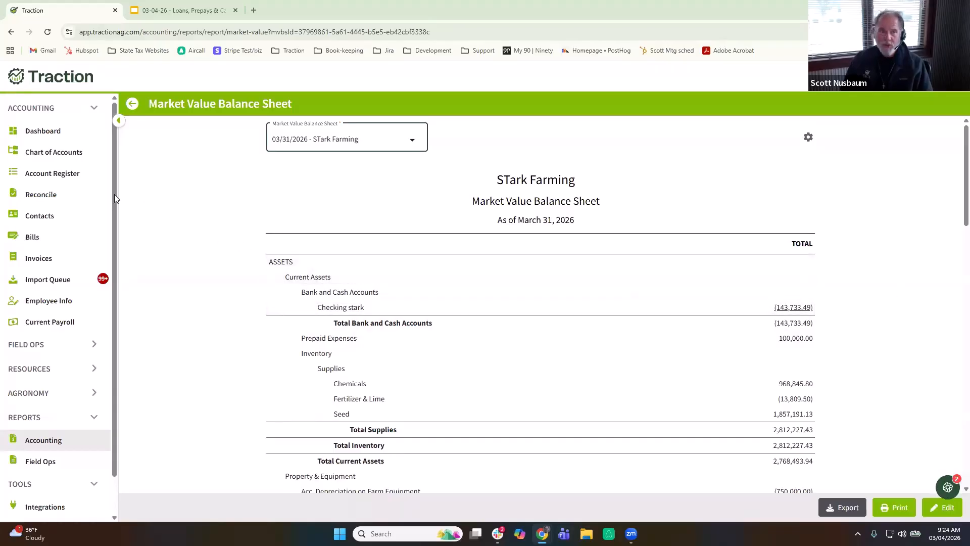
Start a new payment from the Checking stark account register with Farmers Co-op as the contact
click(56, 175)
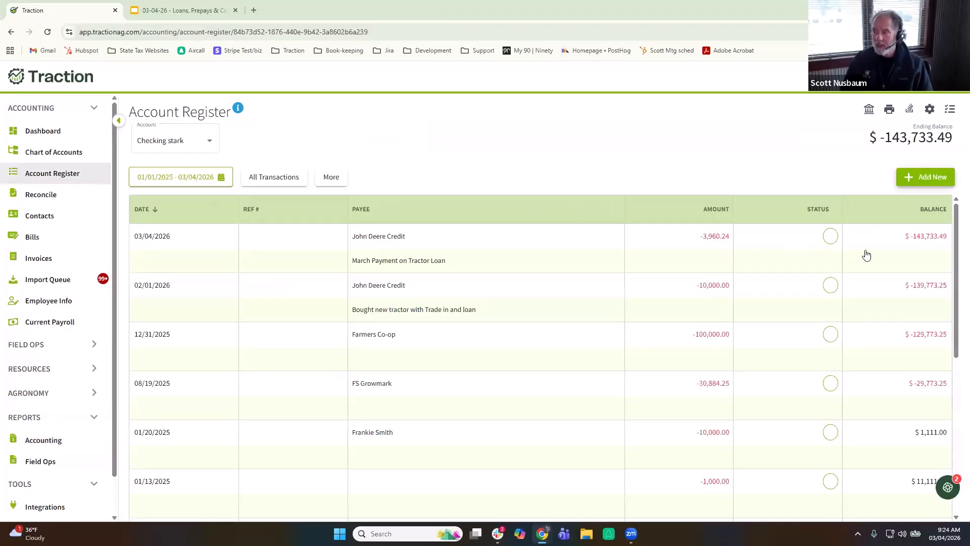
click(931, 181)
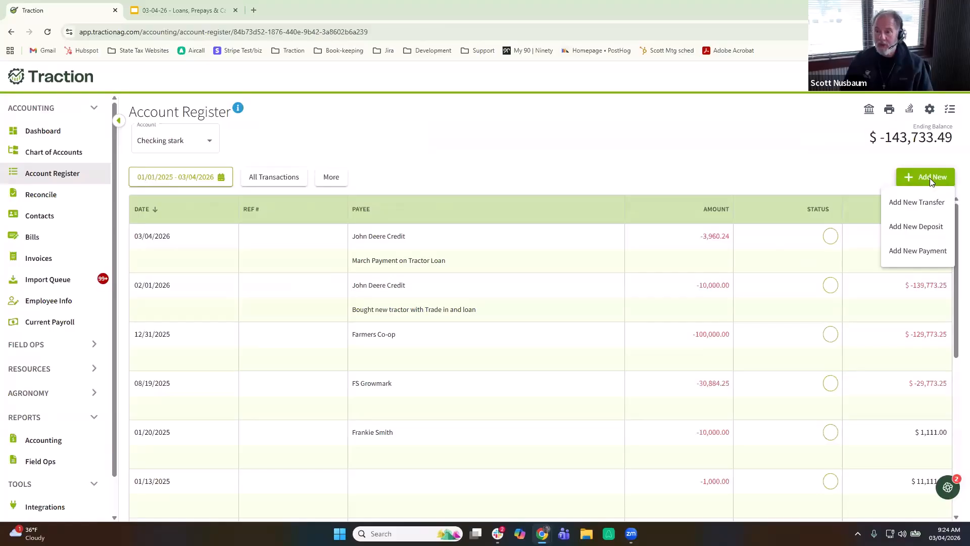
click(914, 251)
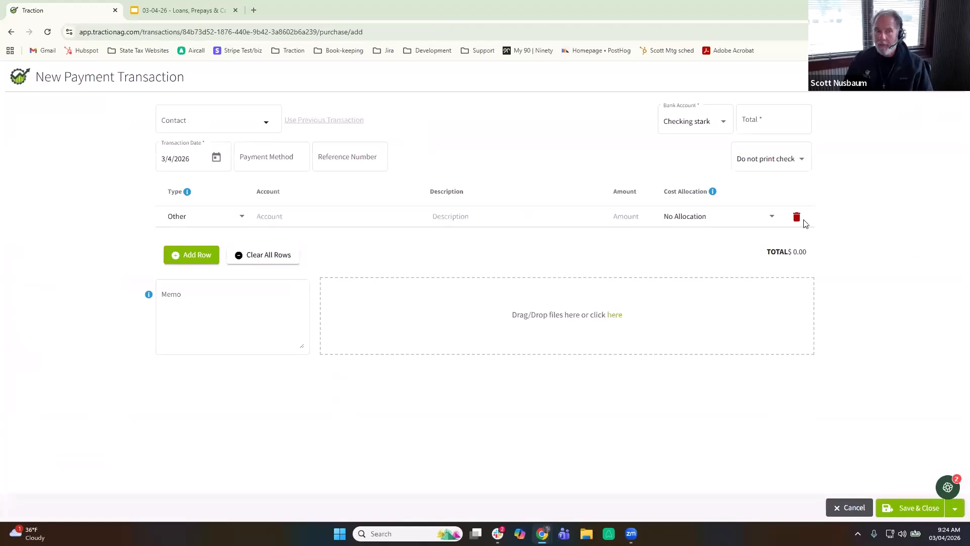
click(217, 119)
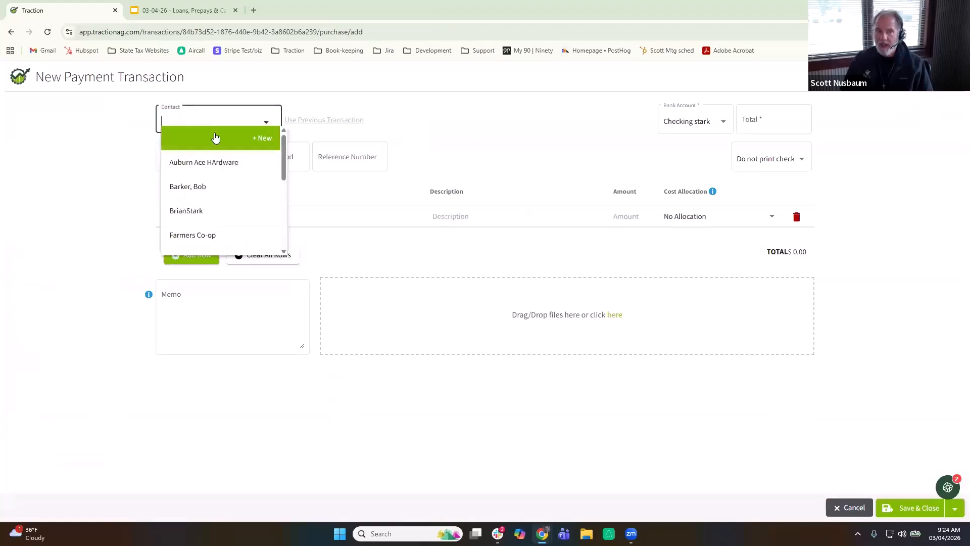
click(215, 234)
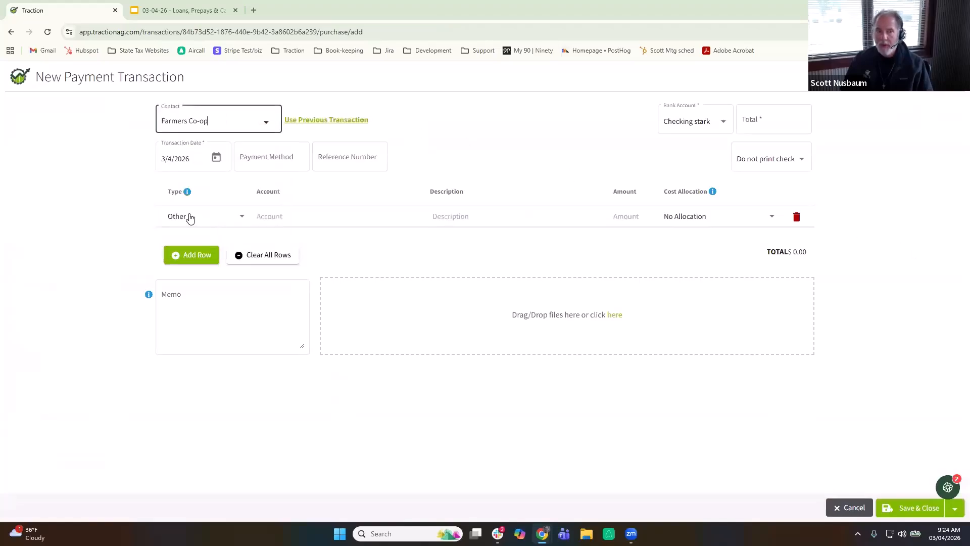
Make the first payment line an Inputs type against the Seed account
click(184, 217)
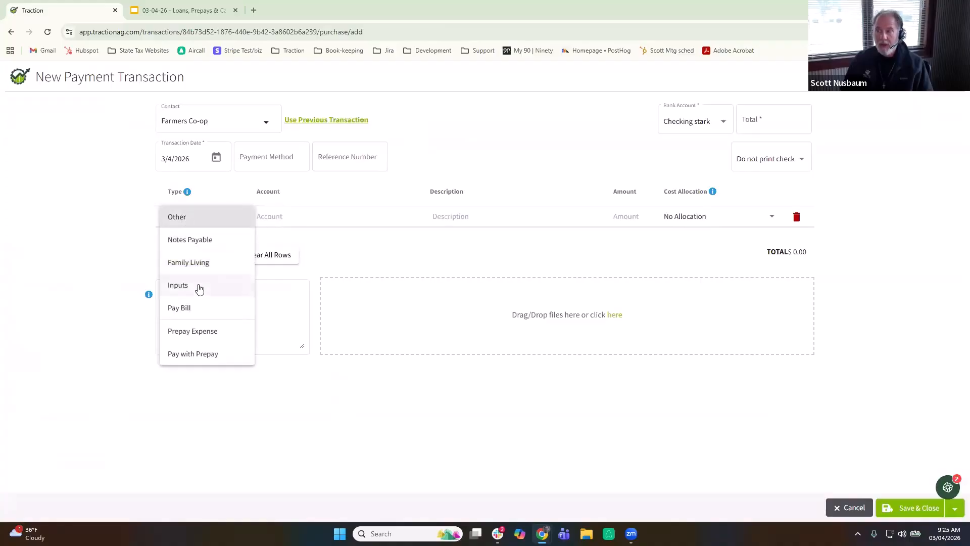
click(252, 284)
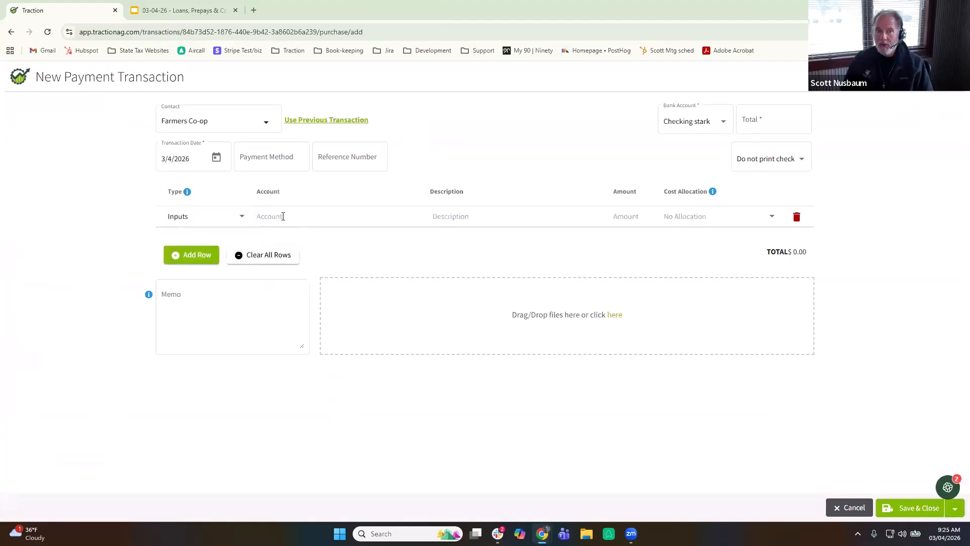
click(283, 216)
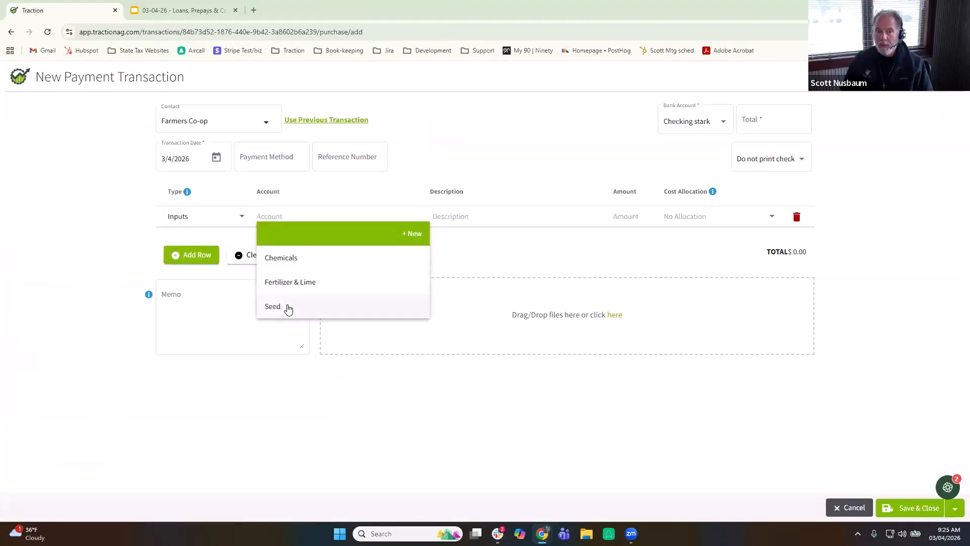
click(283, 305)
Choose P3388 Seed Corn as the purchased input and set its crop year to 2026
click(211, 248)
text(p)
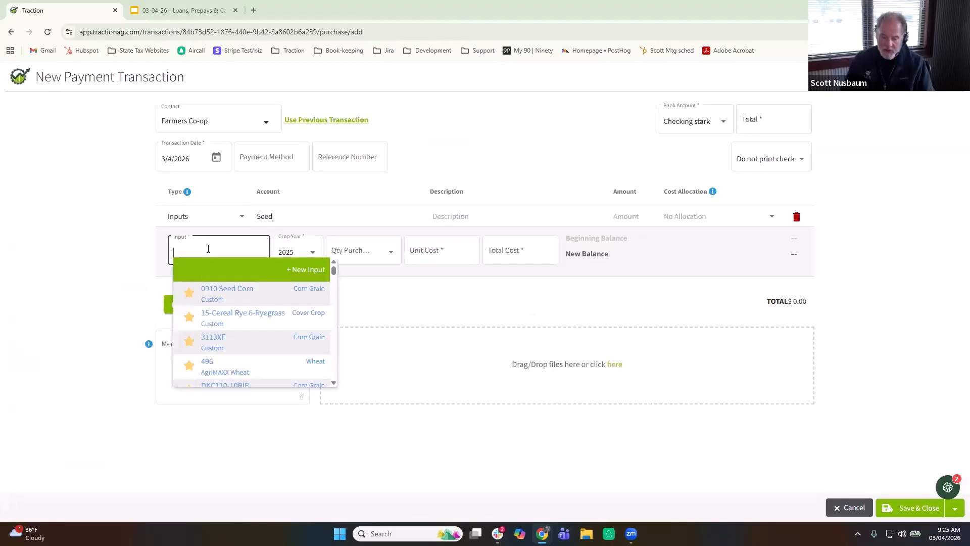
text(3388)
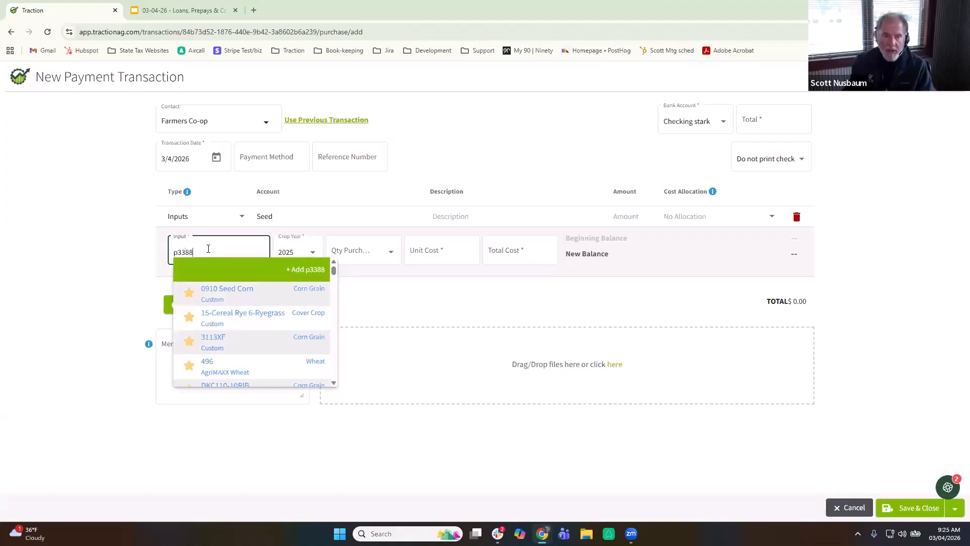
click(264, 290)
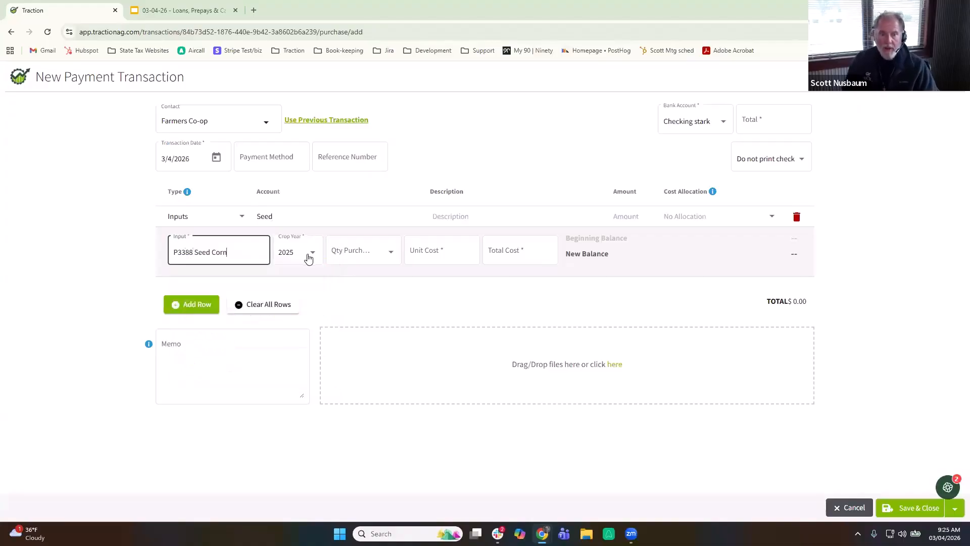
click(311, 253)
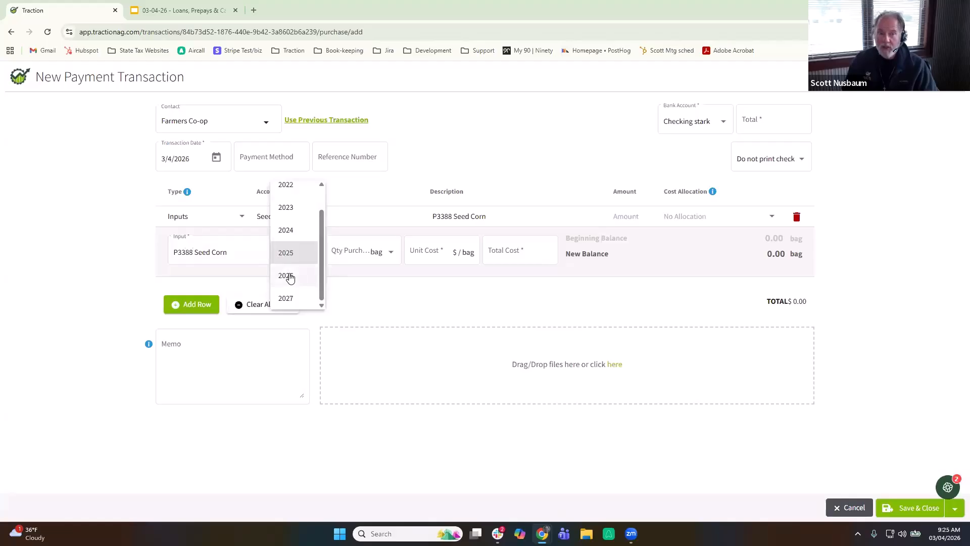
click(289, 276)
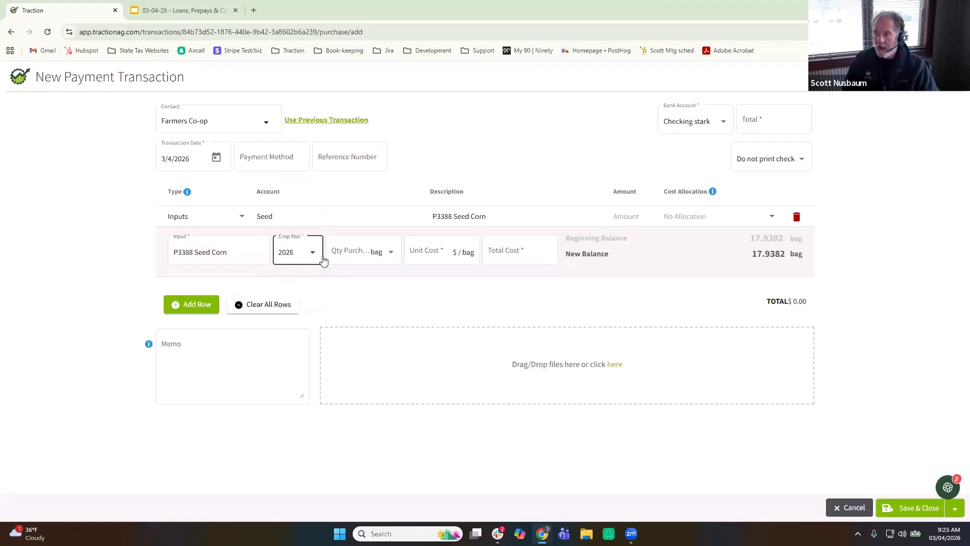
Enter a purchased quantity of 200 bags at a unit cost of 325 per bag for the seed corn
click(351, 253)
text(200.00)
key(Tab)
text(325)
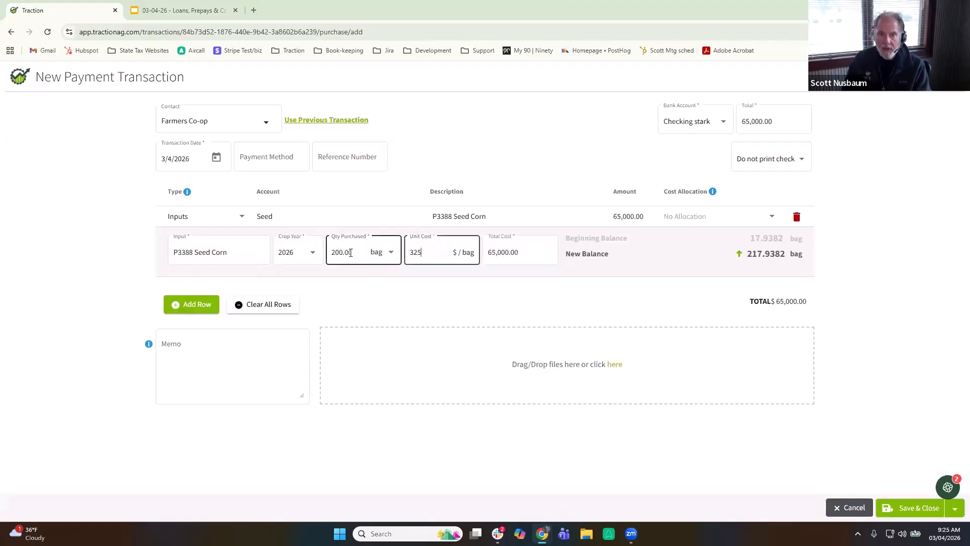
key(Tab)
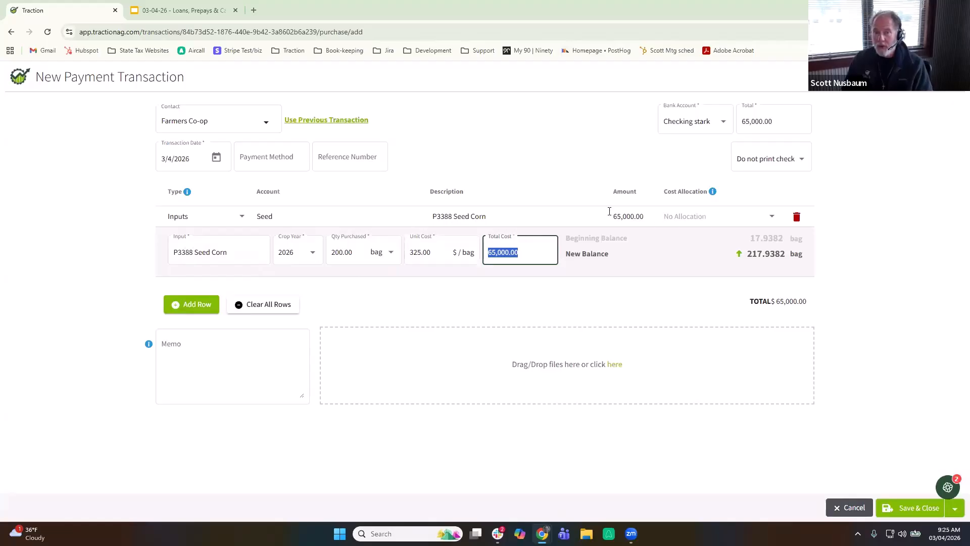
Add a Pay with Prepay line drawing on the Seed Expense - Farmers Co-op prepay, with an amount of -40,000.00
click(192, 306)
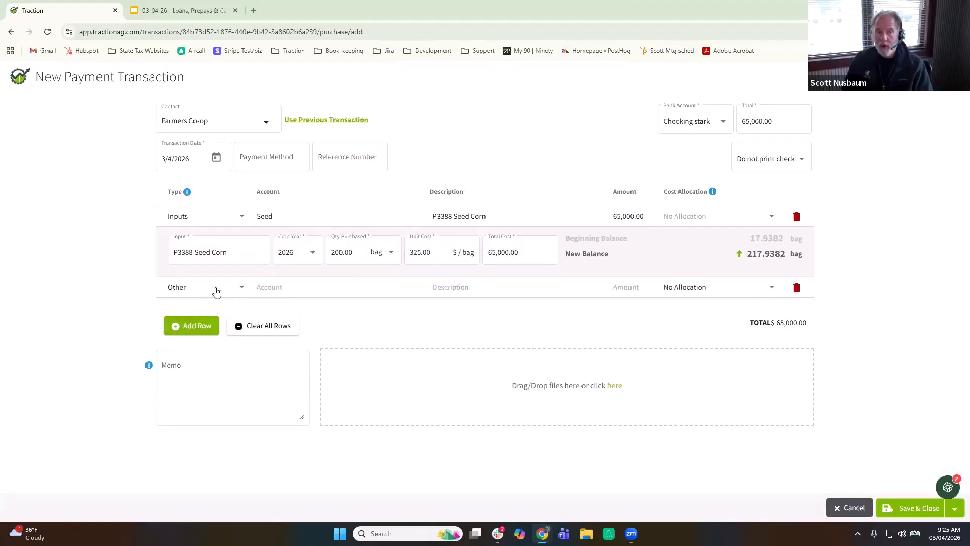
click(216, 291)
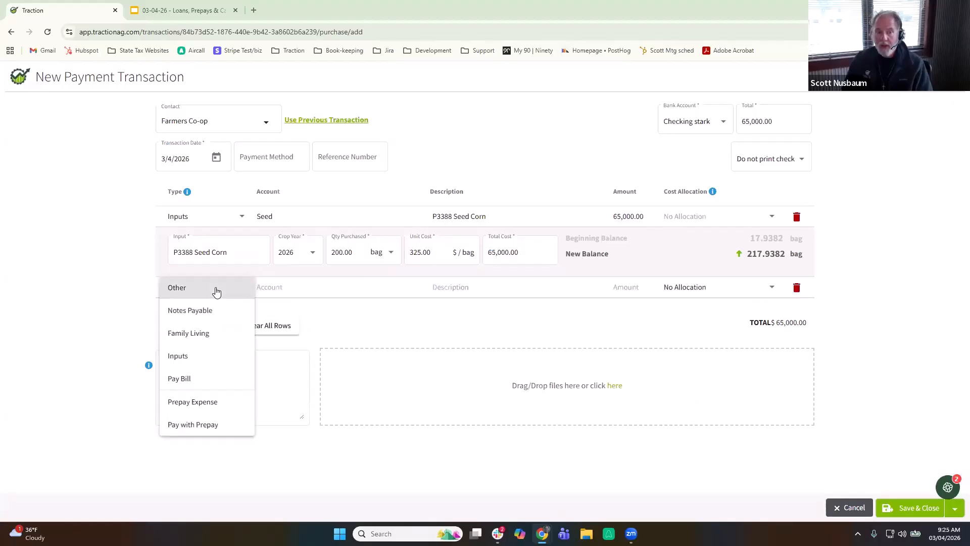
click(207, 427)
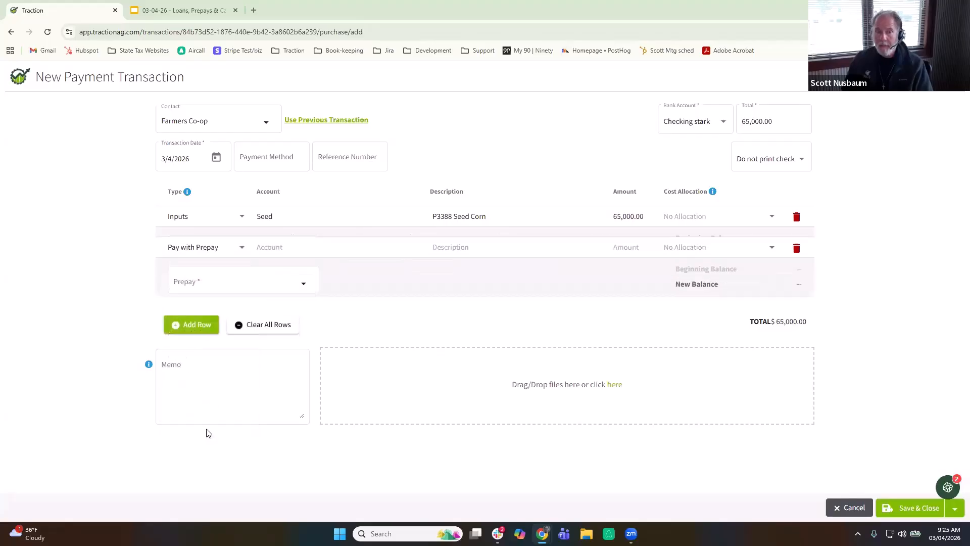
click(303, 276)
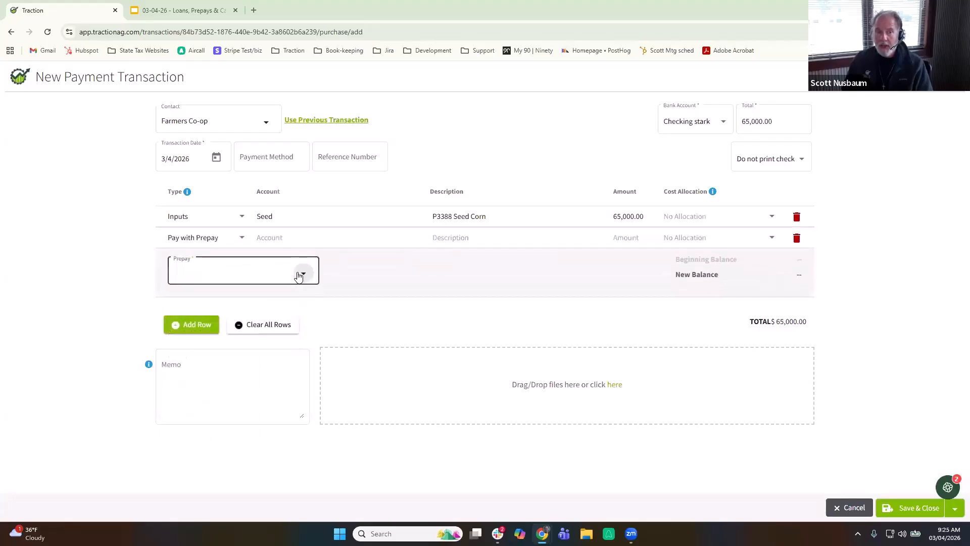
click(273, 338)
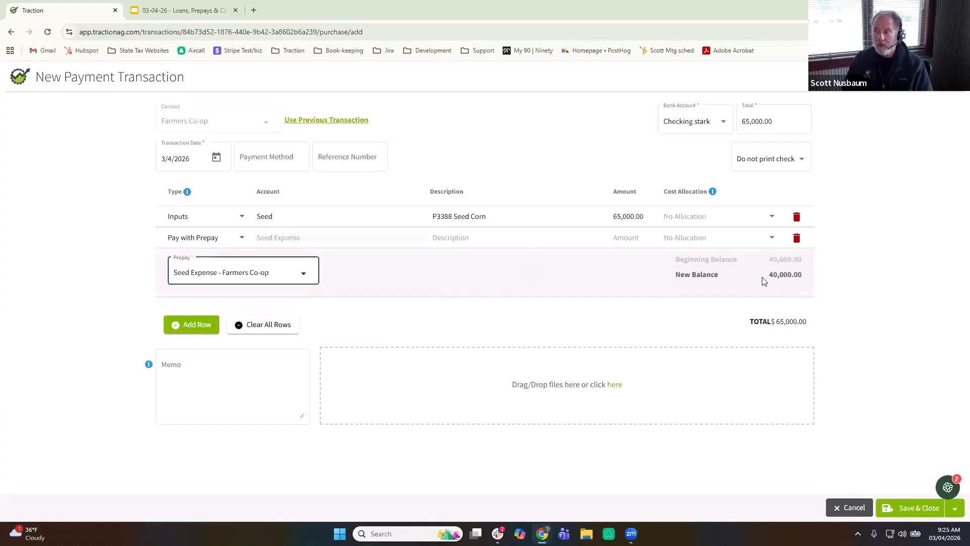
click(636, 238)
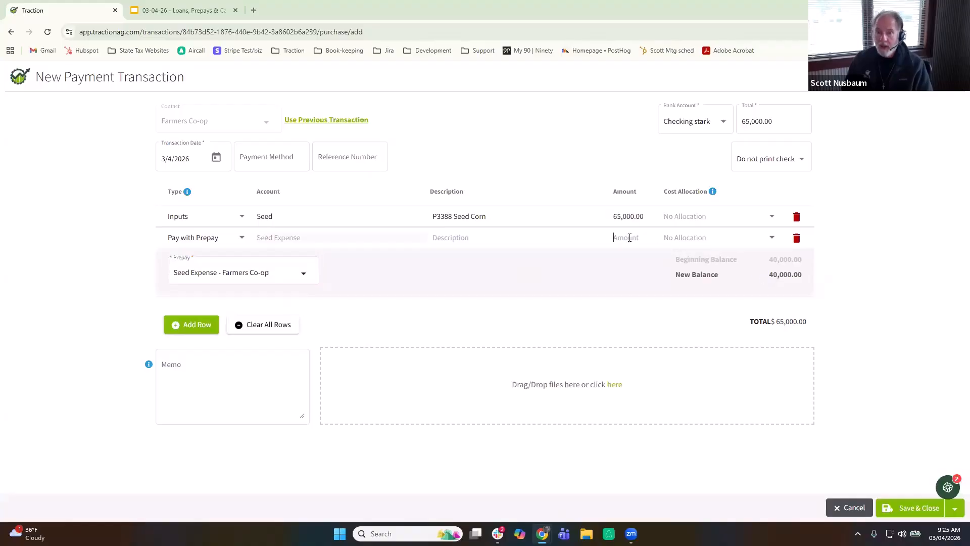
text(400000.00)
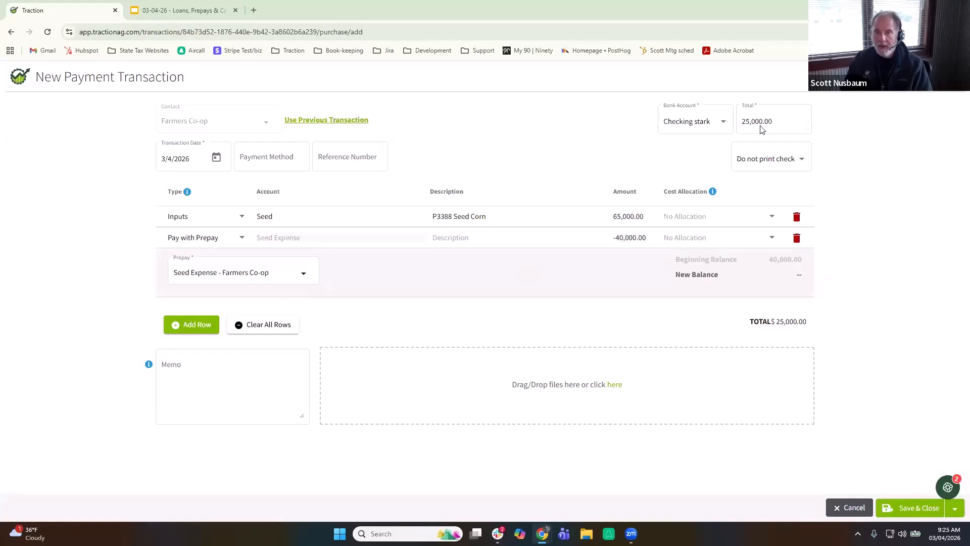
Save and close the seed payment, agreeing to update the input cost and field records for the crop year
click(782, 124)
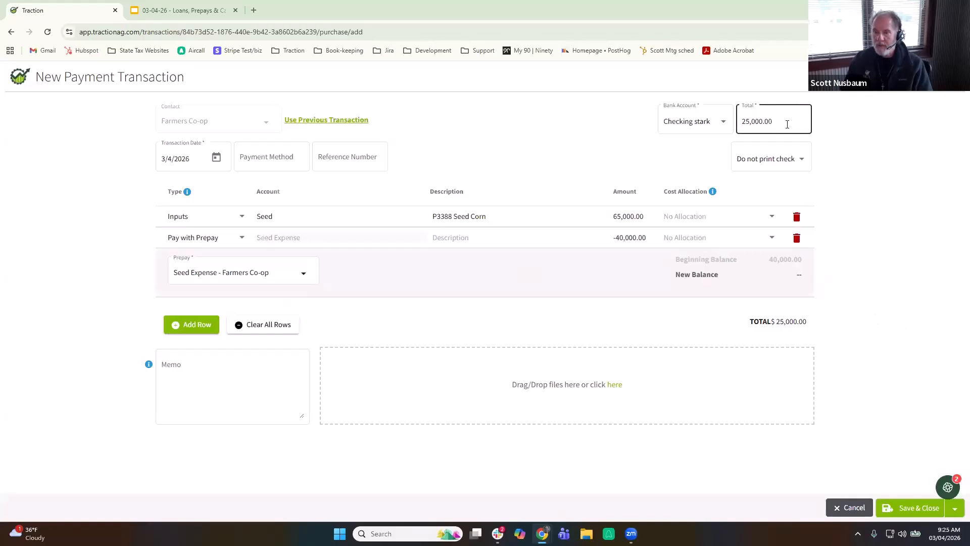
click(909, 511)
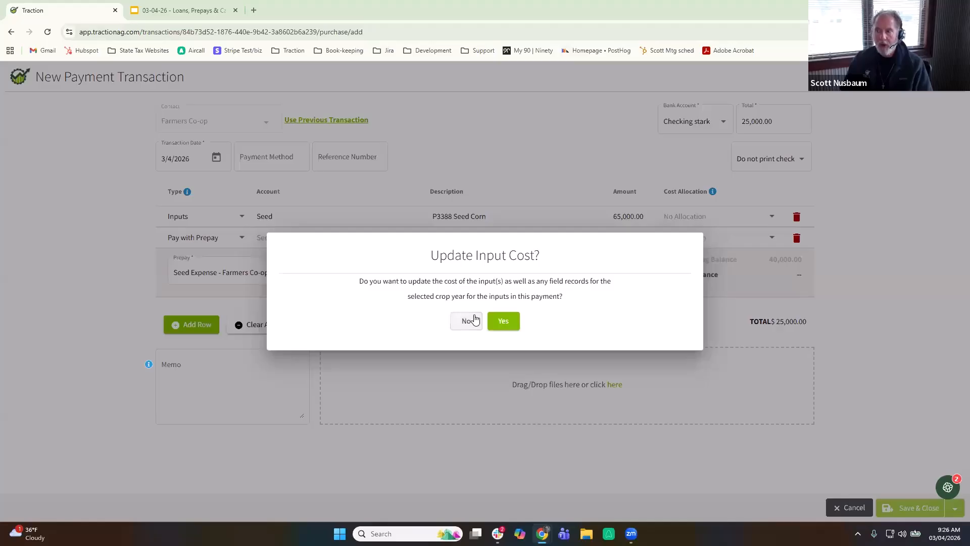
click(504, 322)
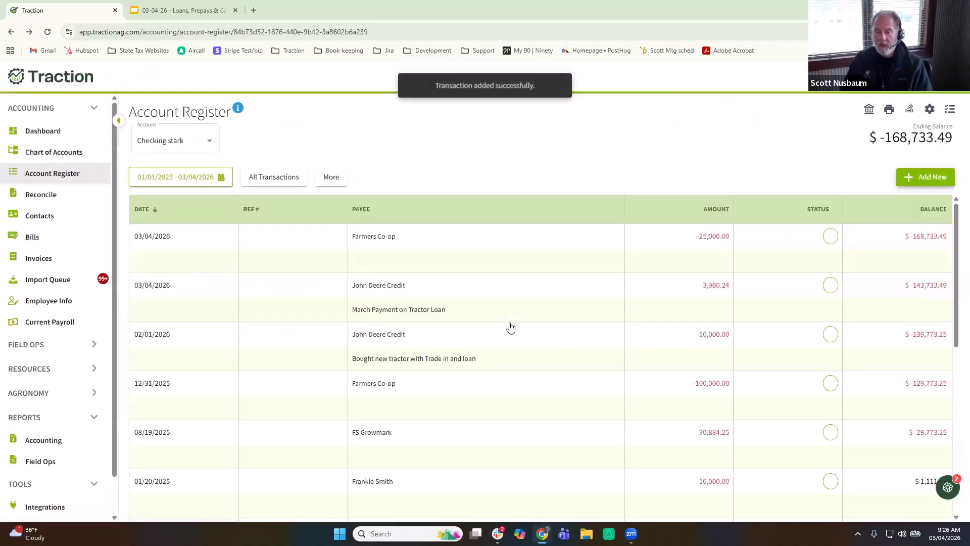
Check the remaining prepaid balances in the accrual Prepaid Expense Report, and return to the financial reports list
click(53, 442)
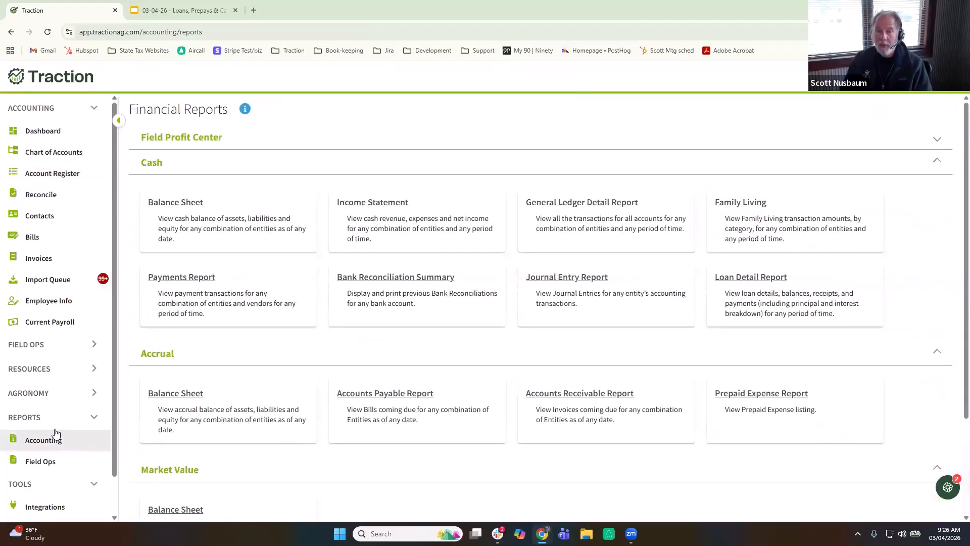
click(790, 400)
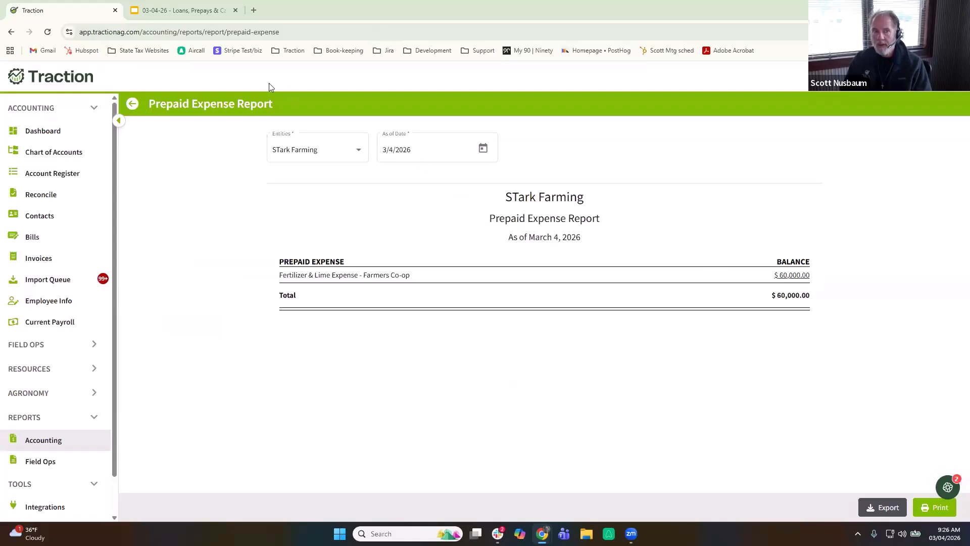
click(132, 104)
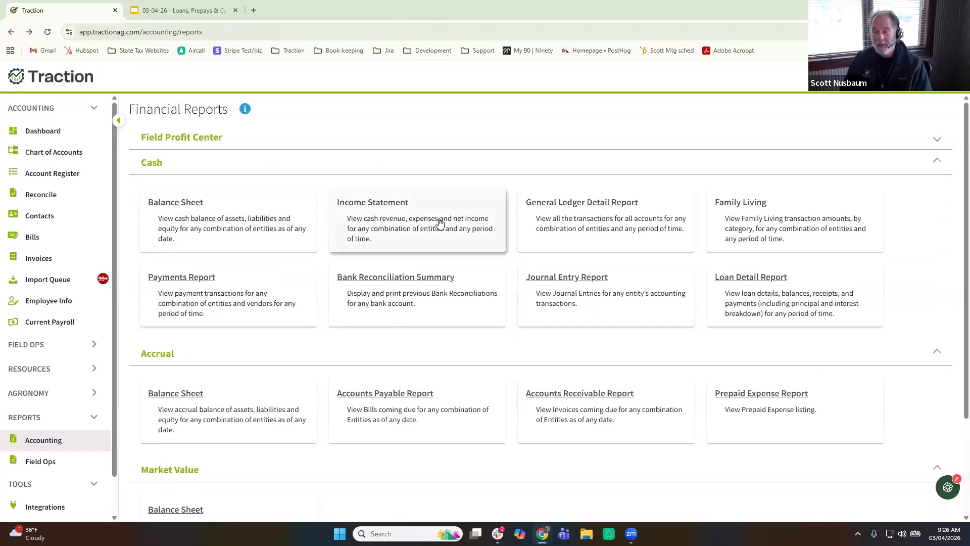
Run the cash Income Statement for 01/01/2026 - 12/31/2026 and open the transactions behind its Seed Expense total
click(439, 224)
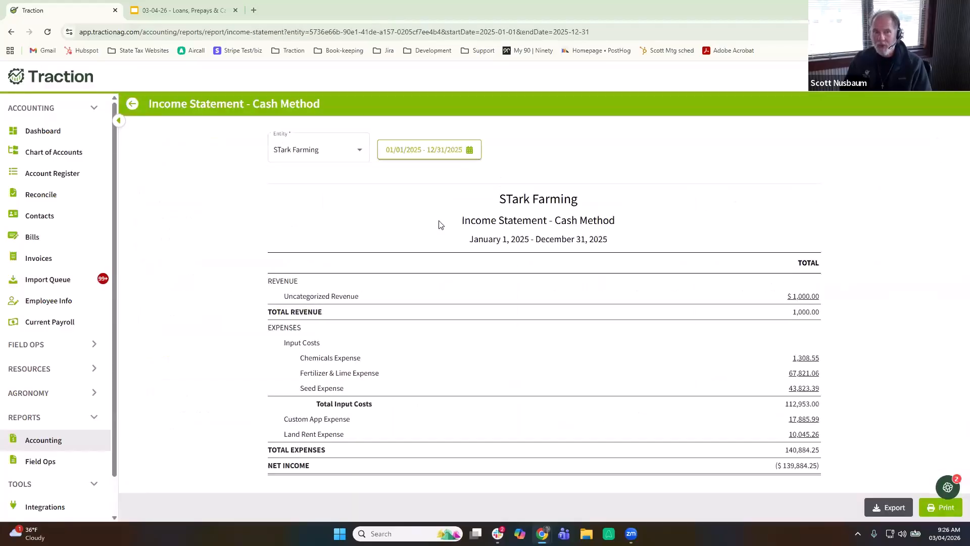
click(421, 151)
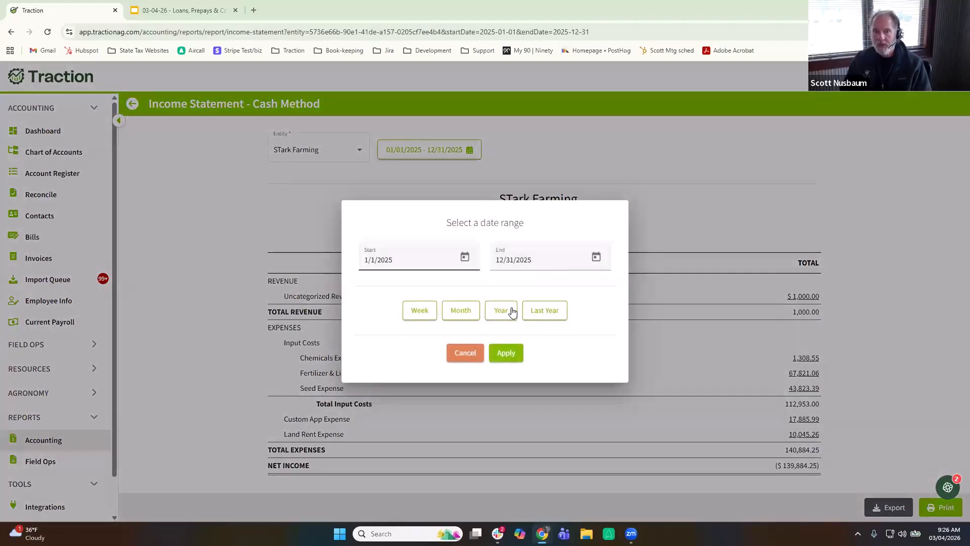
click(501, 310)
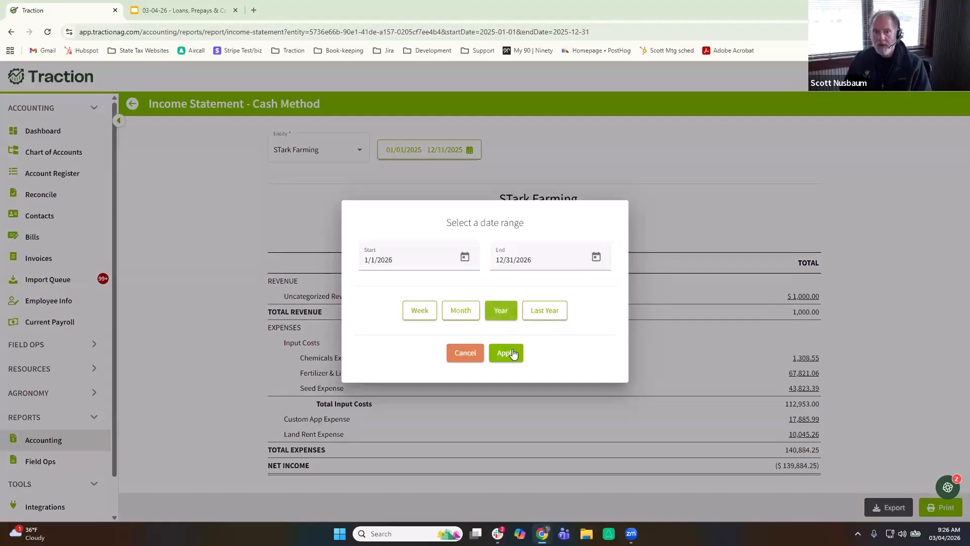
click(513, 353)
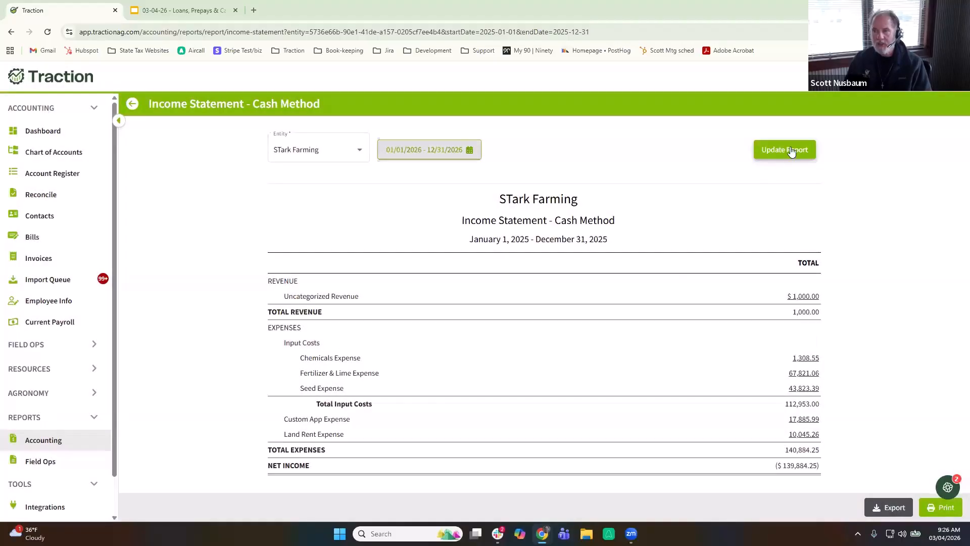
click(791, 151)
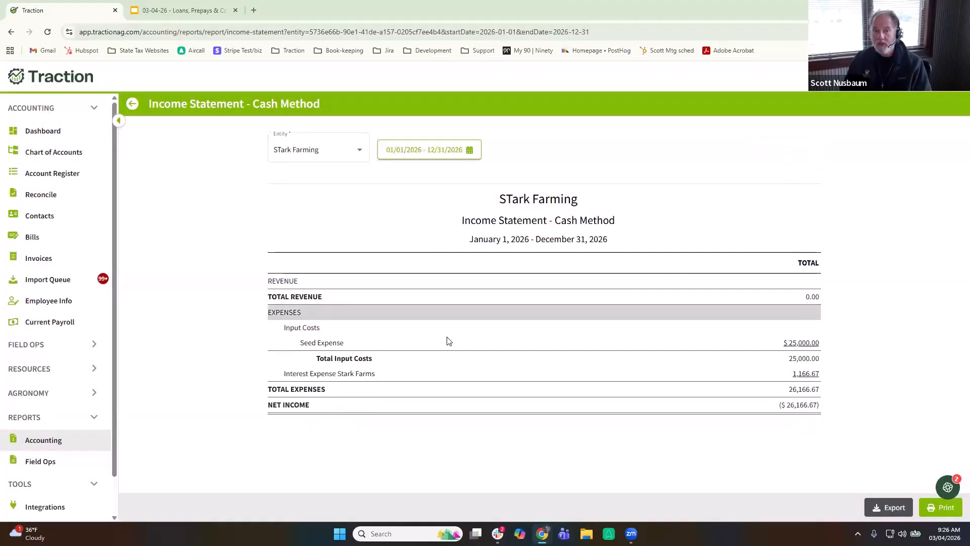
click(808, 344)
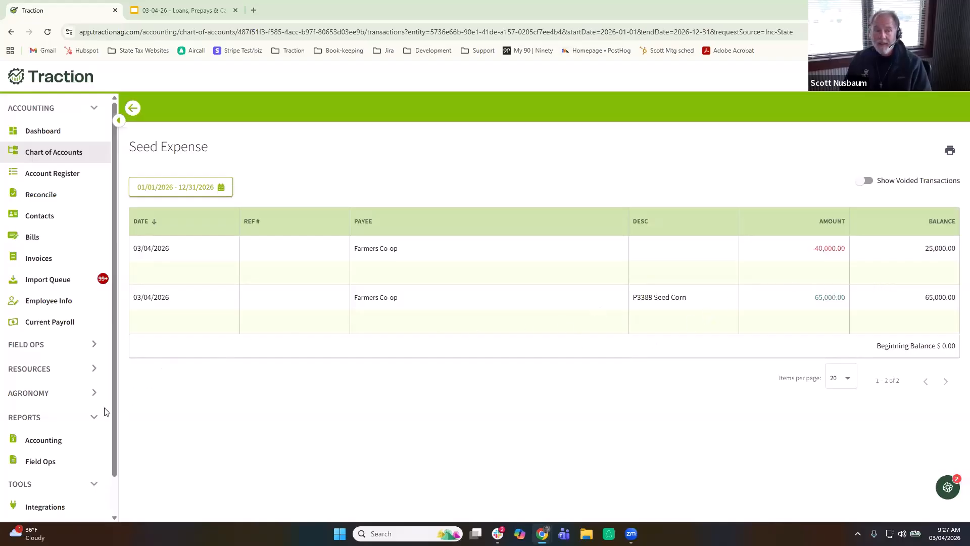
Review the Market Value Balance Sheet's prepaid expenses and its supporting schedule of chemicals, fertilizer and seed, and return to the reports list
click(62, 442)
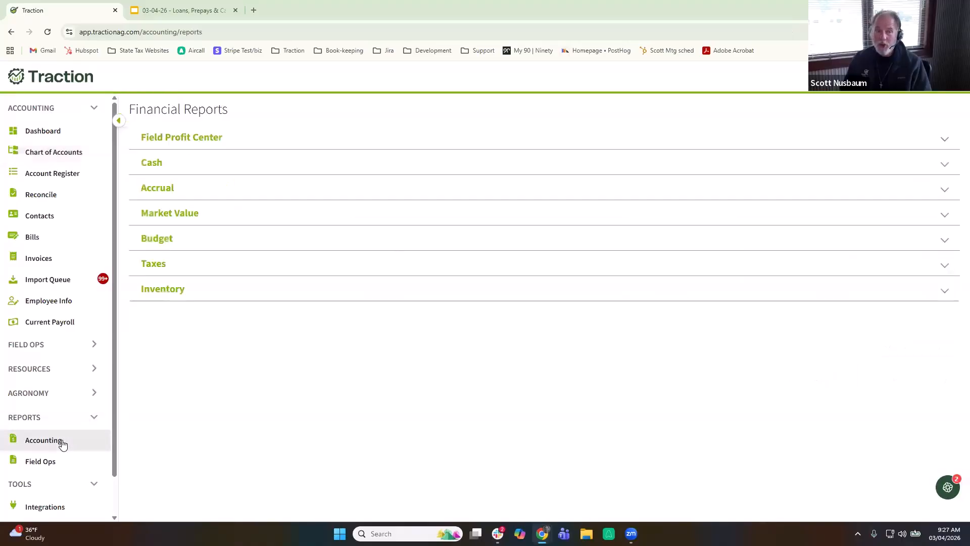
scroll(235, 440, down, 1)
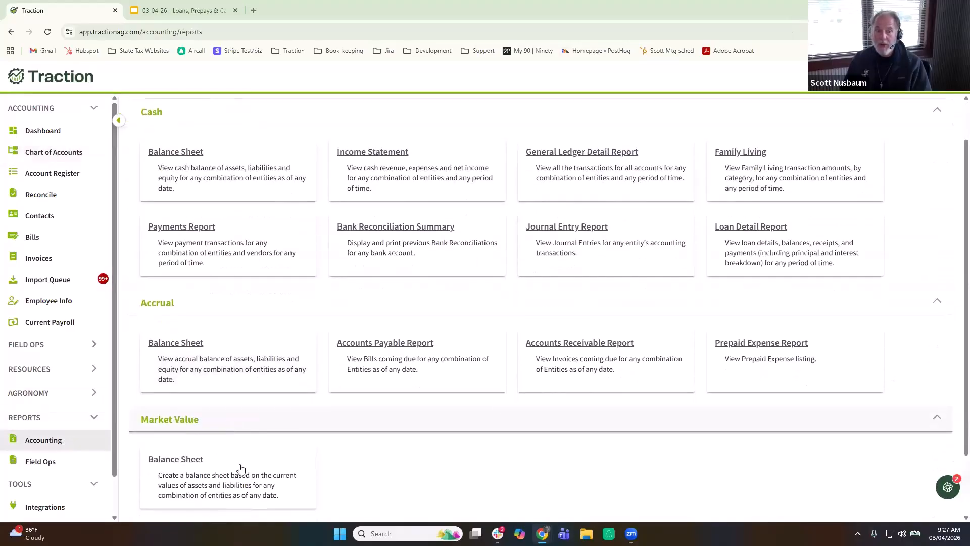
click(241, 473)
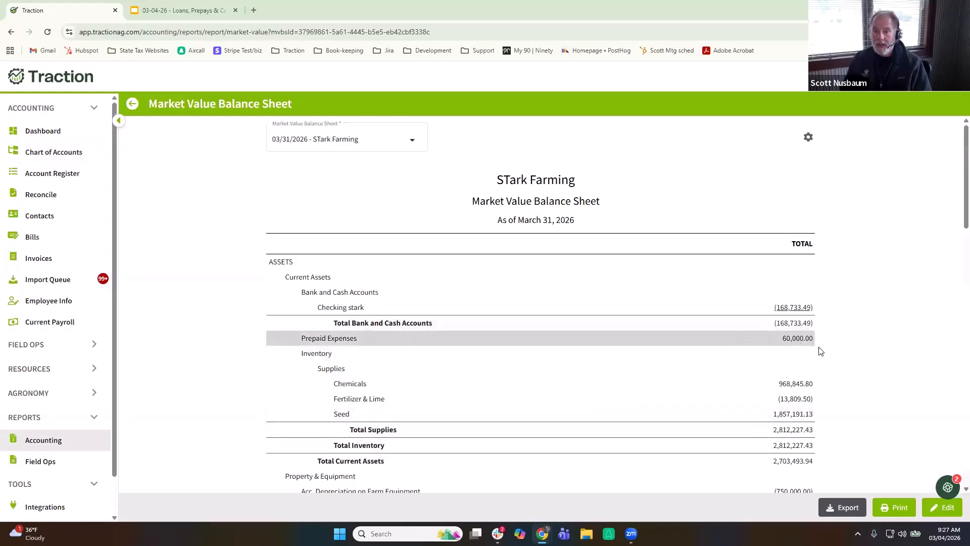
scroll(821, 351, down, 9)
scroll(811, 345, down, 2)
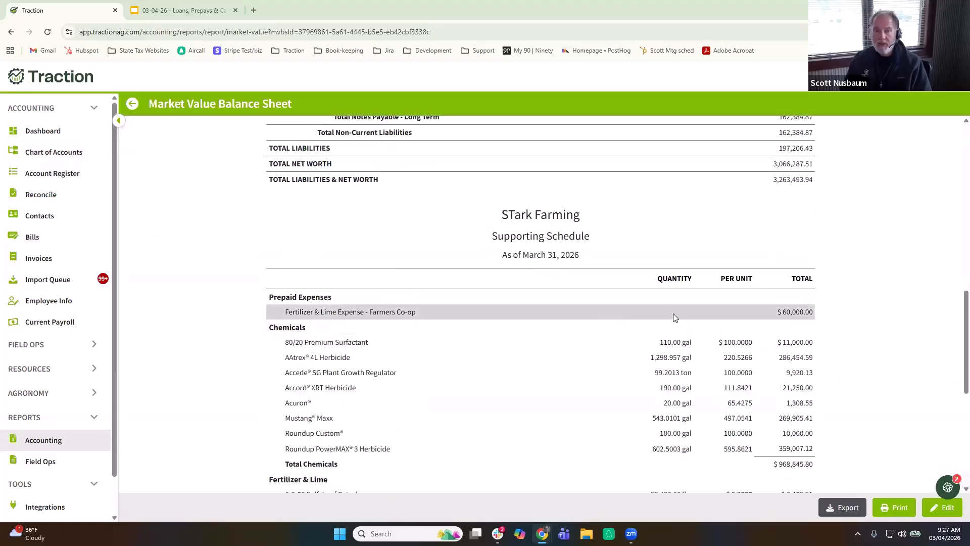
scroll(659, 318, down, 5)
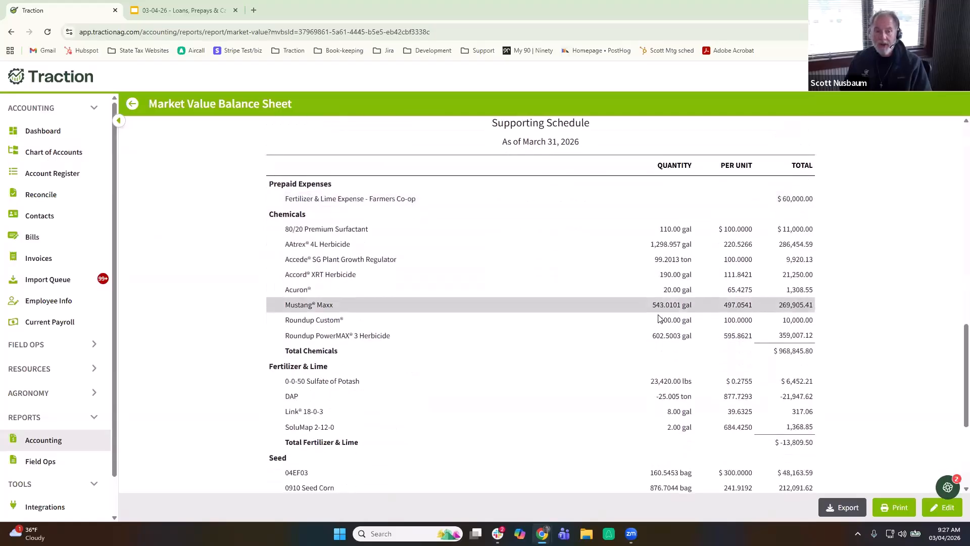
scroll(646, 369, down, 2)
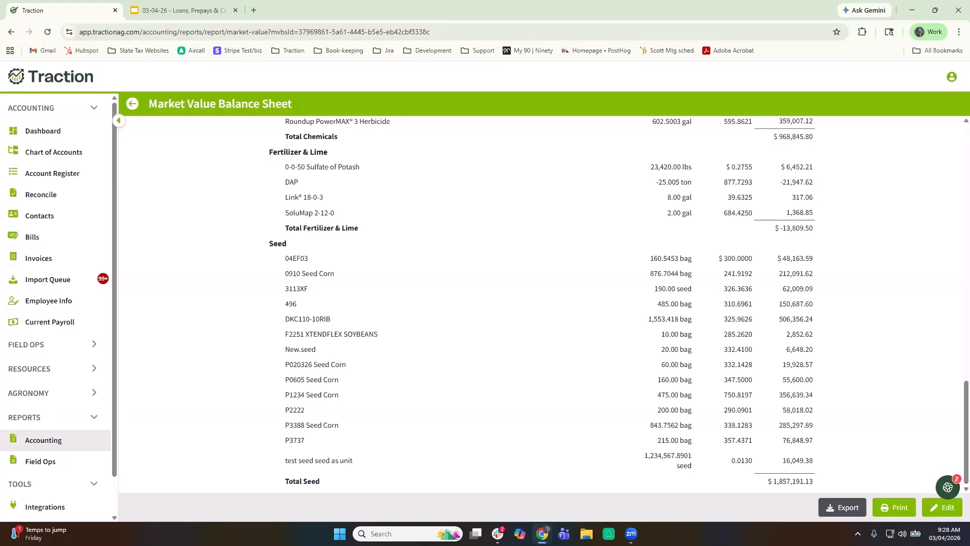
scroll(480, 304, up, 6)
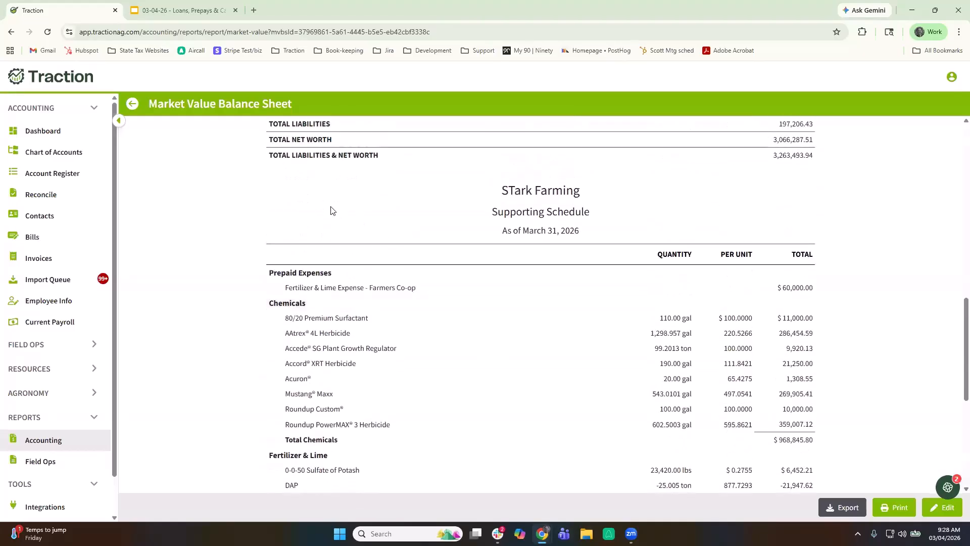
click(132, 105)
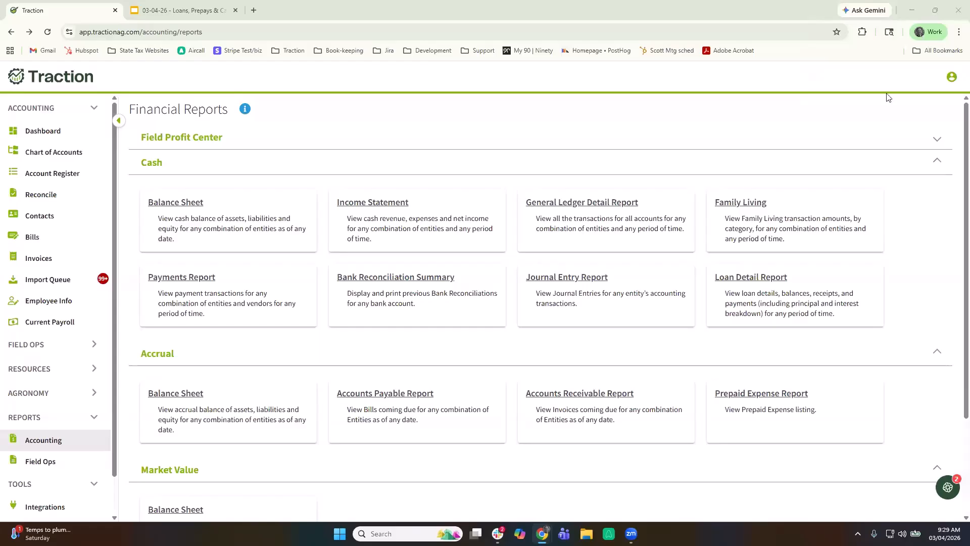
Open the Equipment list under Resources to view the equipment records and their costs
click(48, 369)
scroll(66, 349, down, 3)
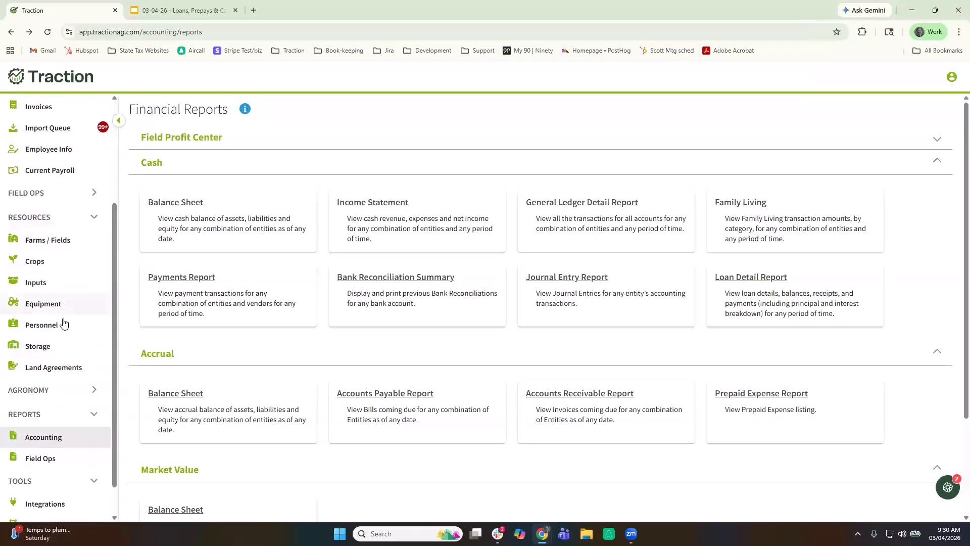
click(67, 308)
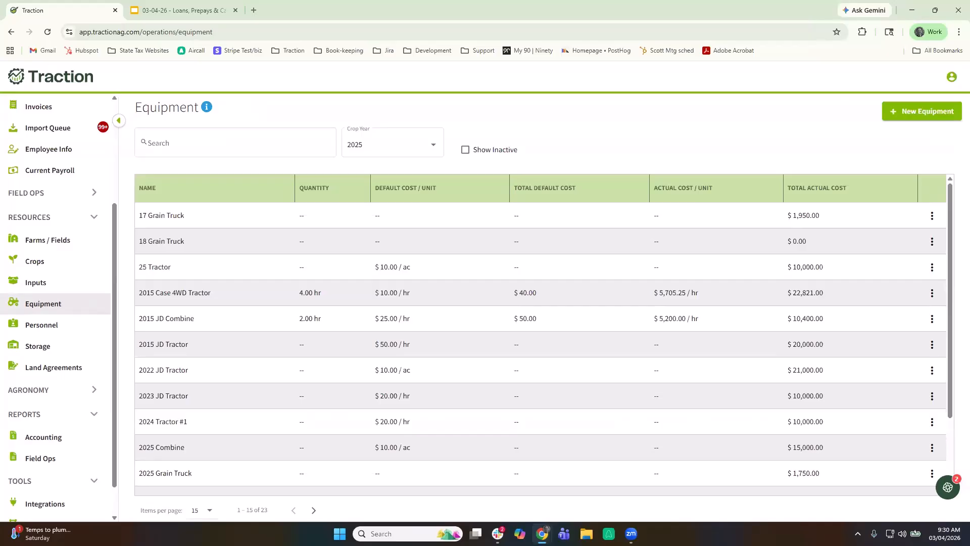
Return to the accounting Financial Reports page and look over the available Cash, Accrual and Market Value reports
click(60, 443)
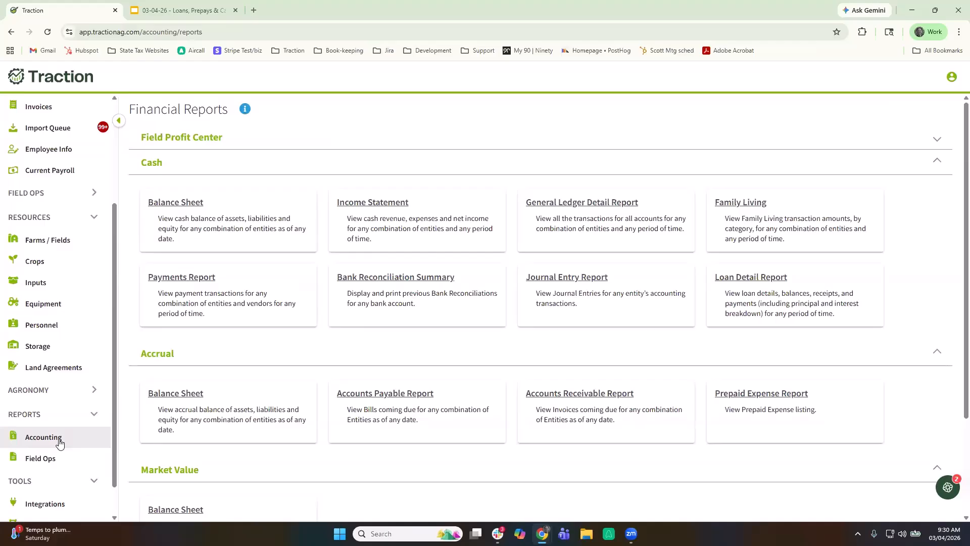
scroll(354, 462, down, 3)
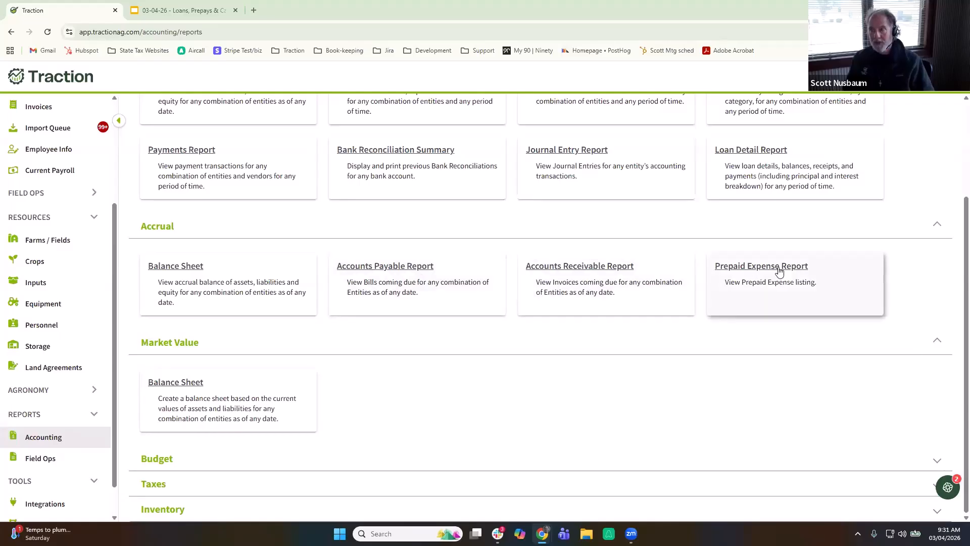
scroll(780, 271, up, 3)
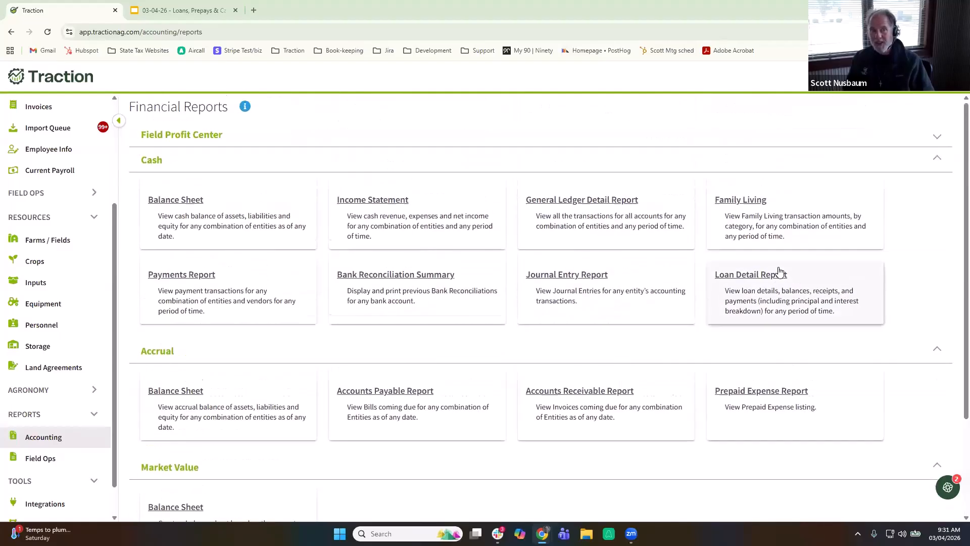
scroll(576, 112, down, 1)
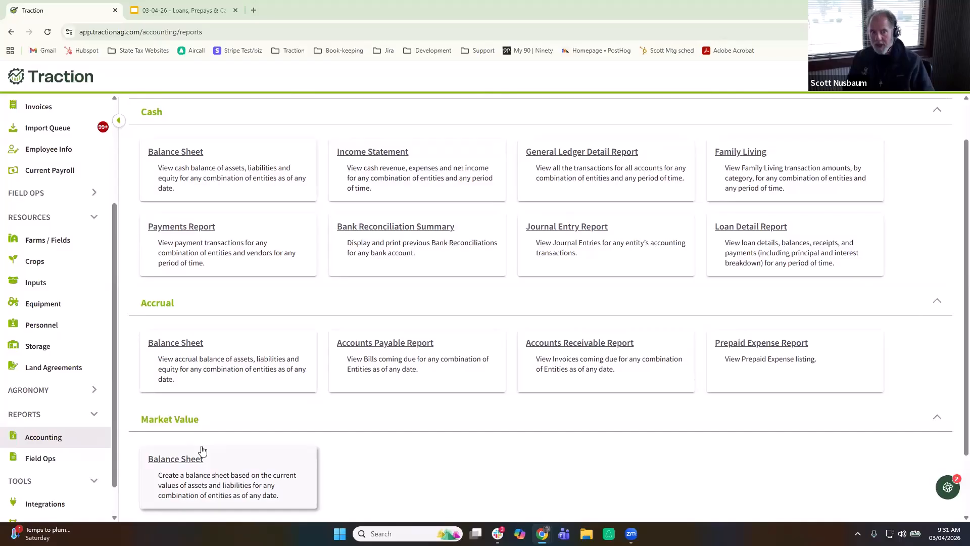
scroll(202, 450, down, 1)
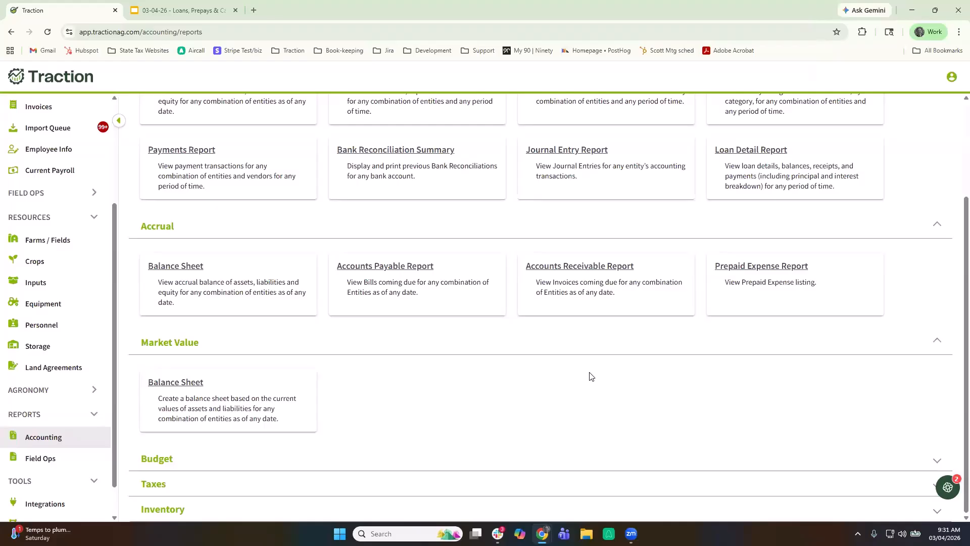
scroll(91, 279, up, 3)
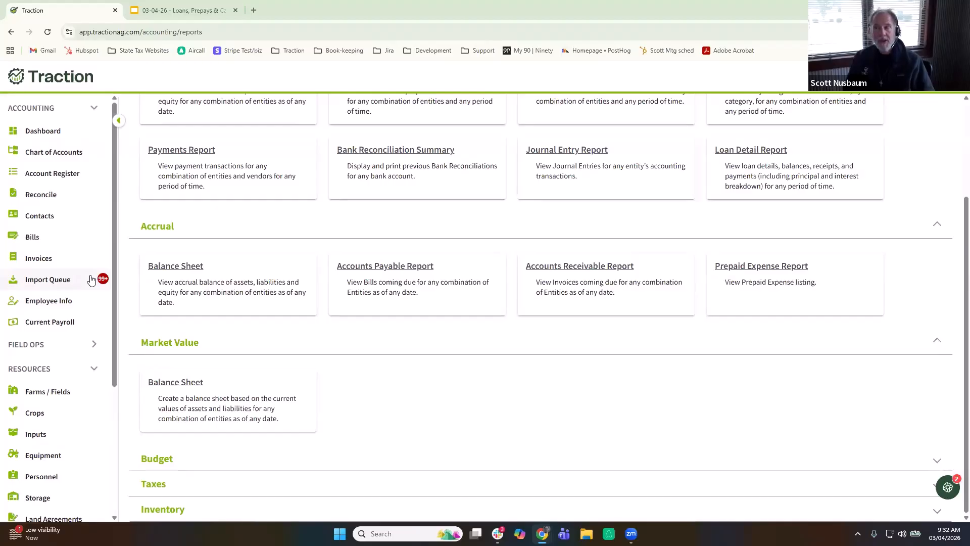
Start a new bill for the entity STark Farming with Farmers Co-op as the contact
click(41, 238)
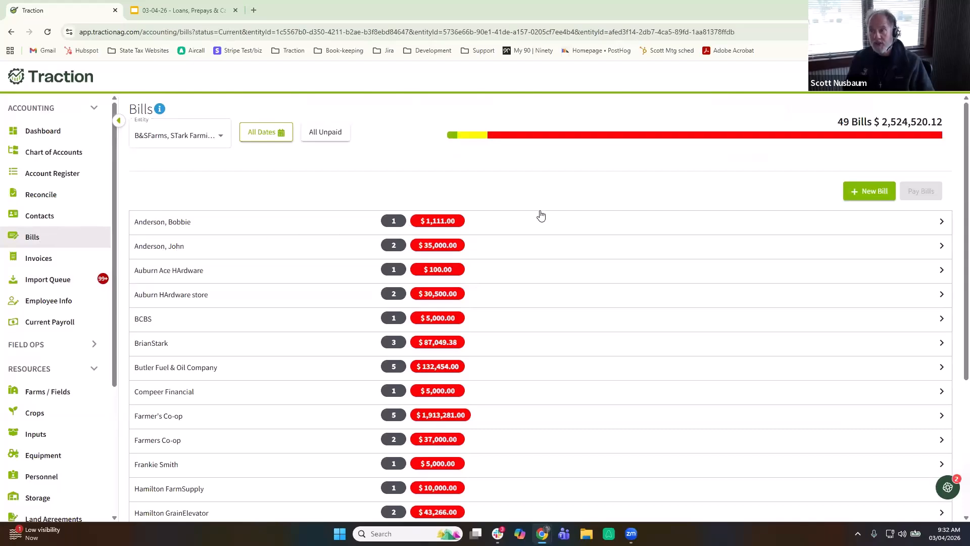
click(874, 195)
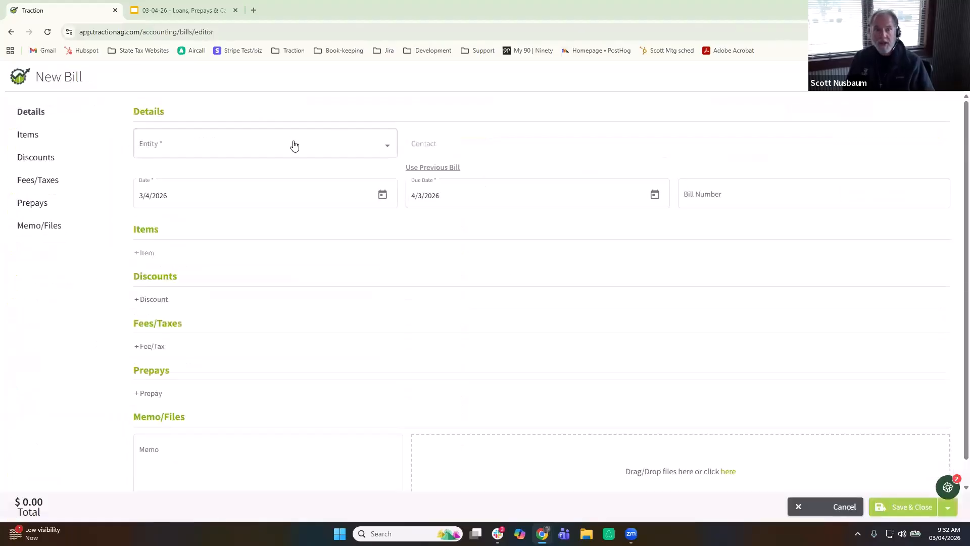
click(241, 146)
click(299, 165)
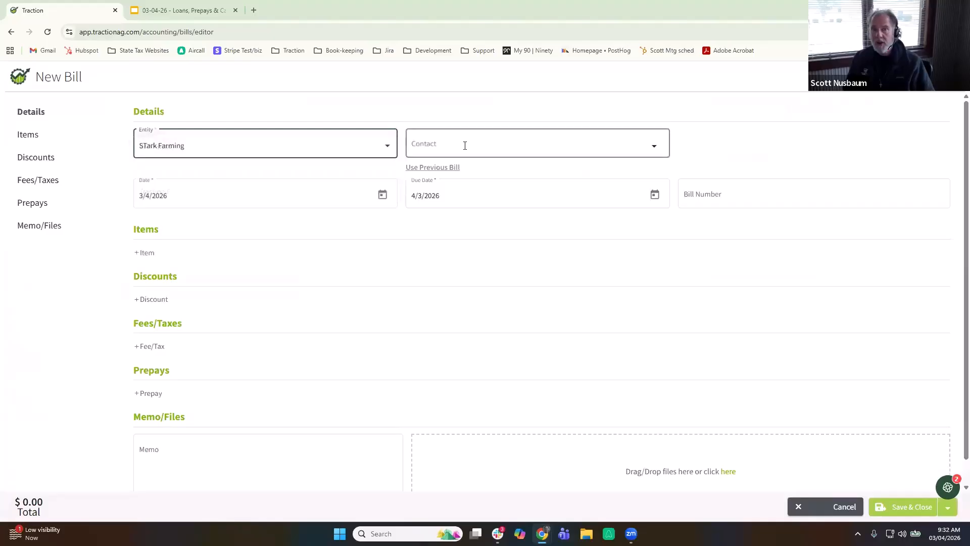
click(463, 145)
click(506, 253)
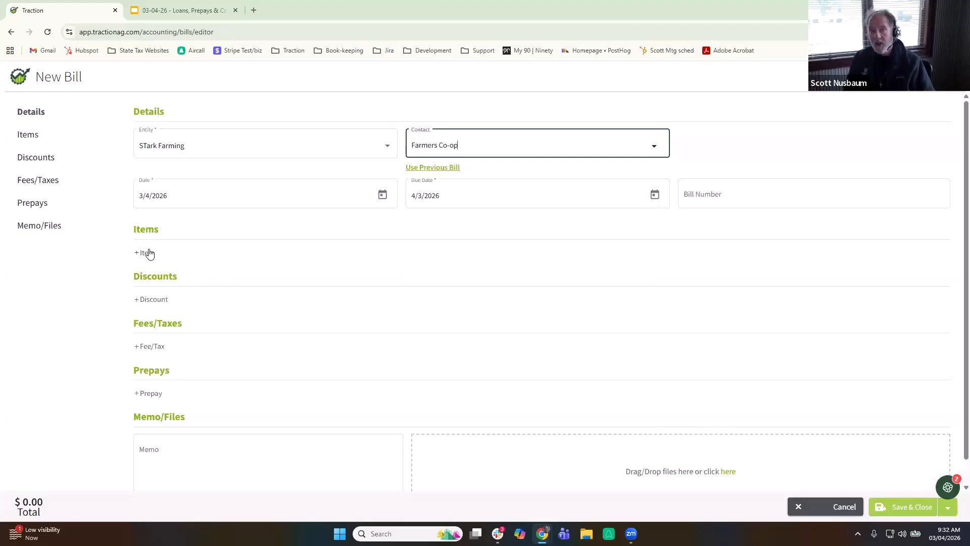
click(150, 253)
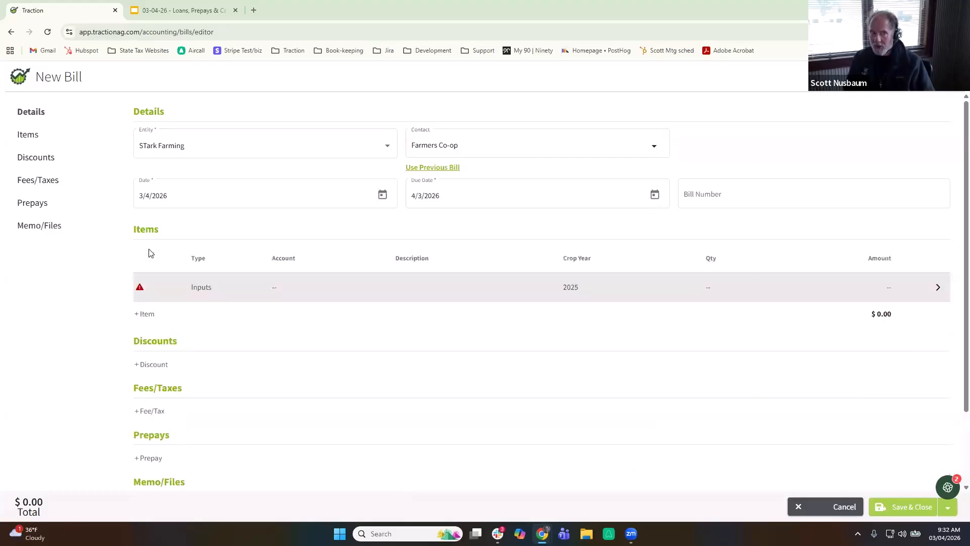
click(840, 198)
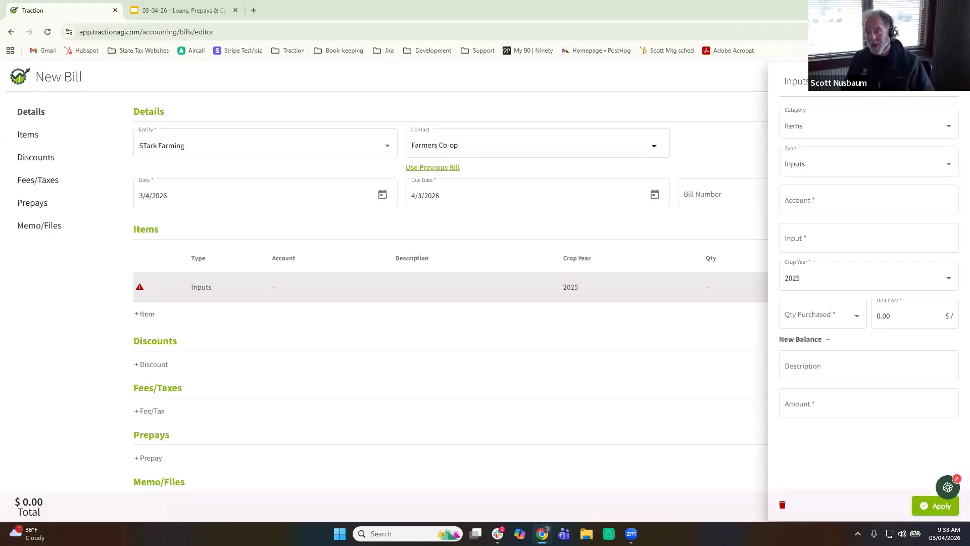
click(948, 82)
click(878, 288)
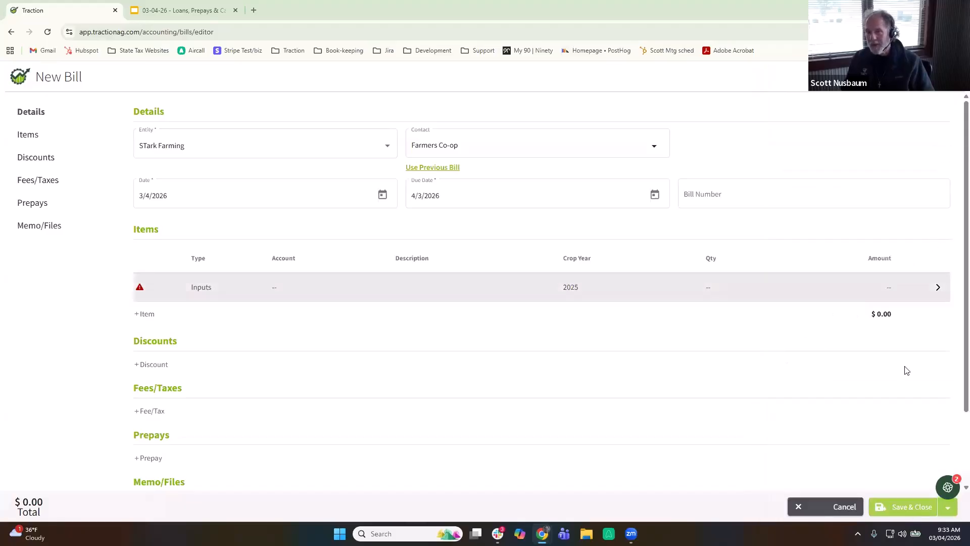
click(782, 505)
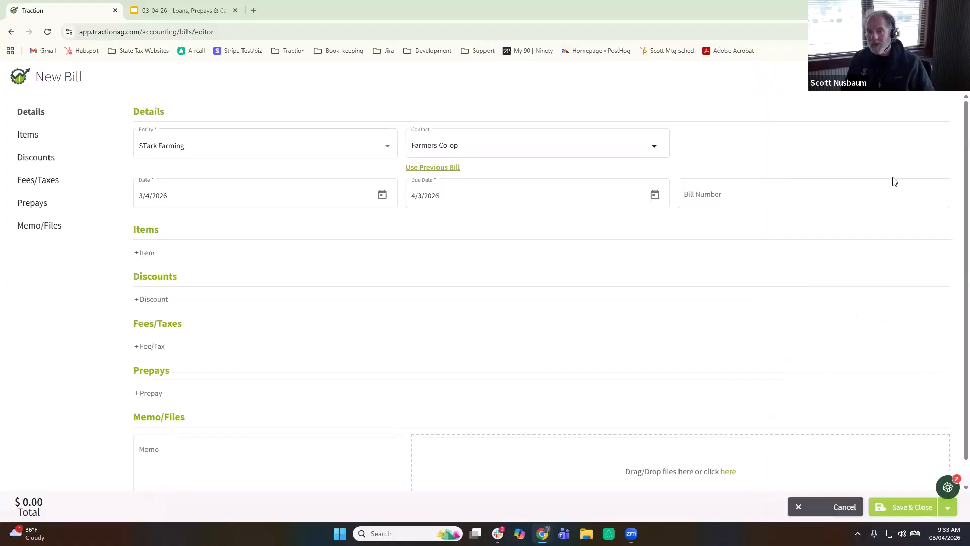
Add a Prepay Expense of 100000 to the bill for Fertilizer & Lime Expense - Farmers Co-op, and save the bill
scroll(304, 314, down, 1)
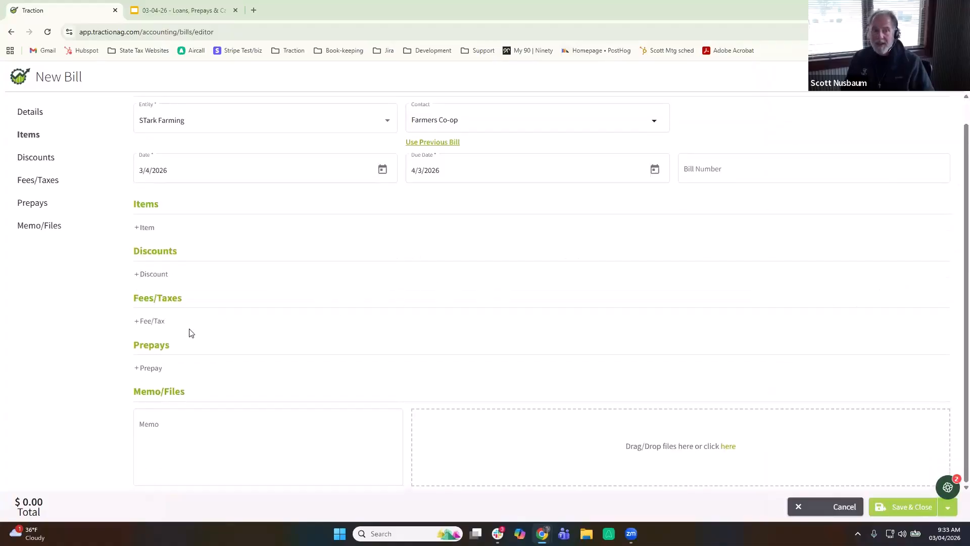
click(141, 371)
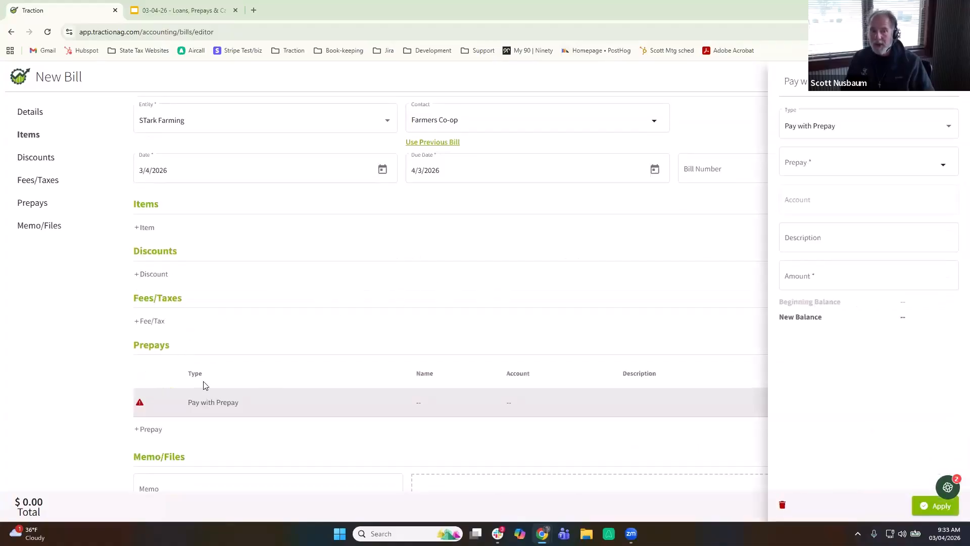
click(854, 133)
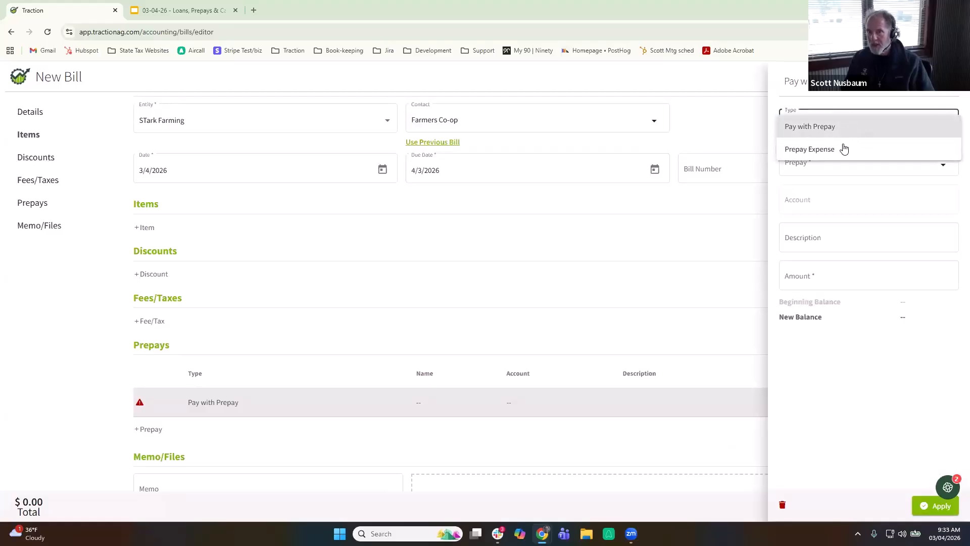
click(839, 150)
click(840, 162)
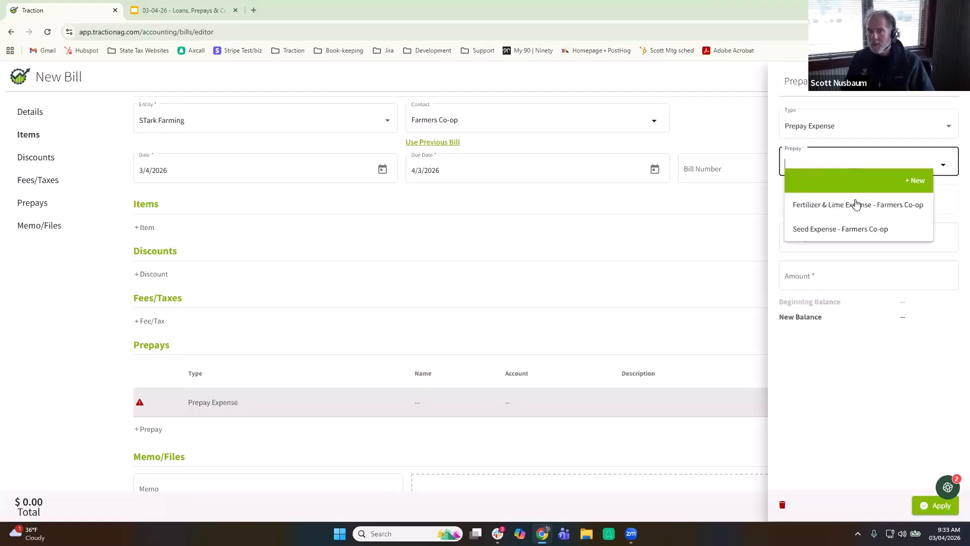
click(865, 211)
click(834, 297)
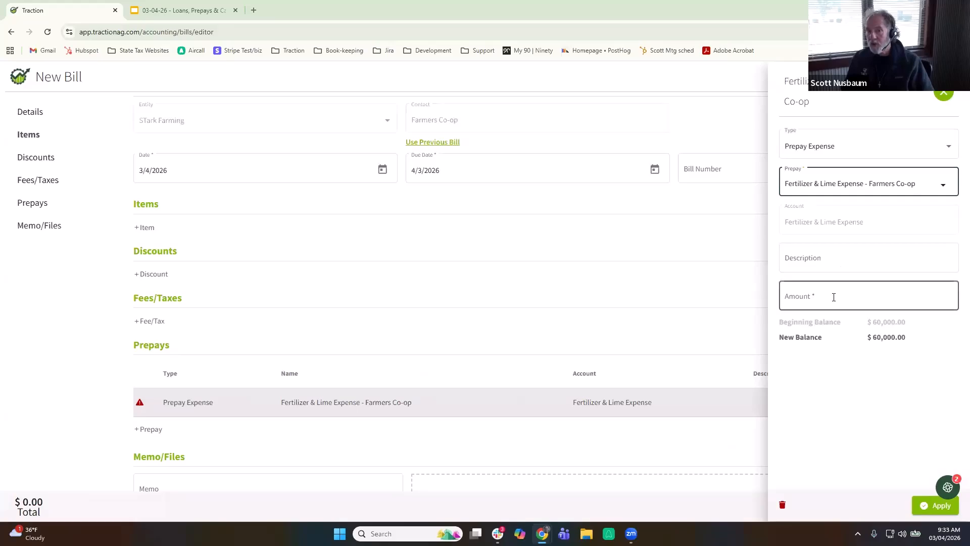
text(100000)
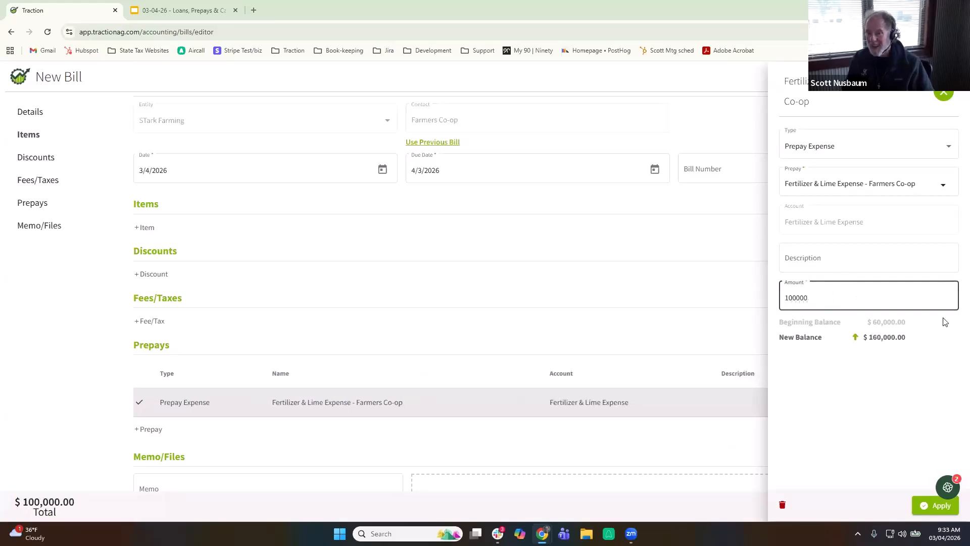
click(928, 507)
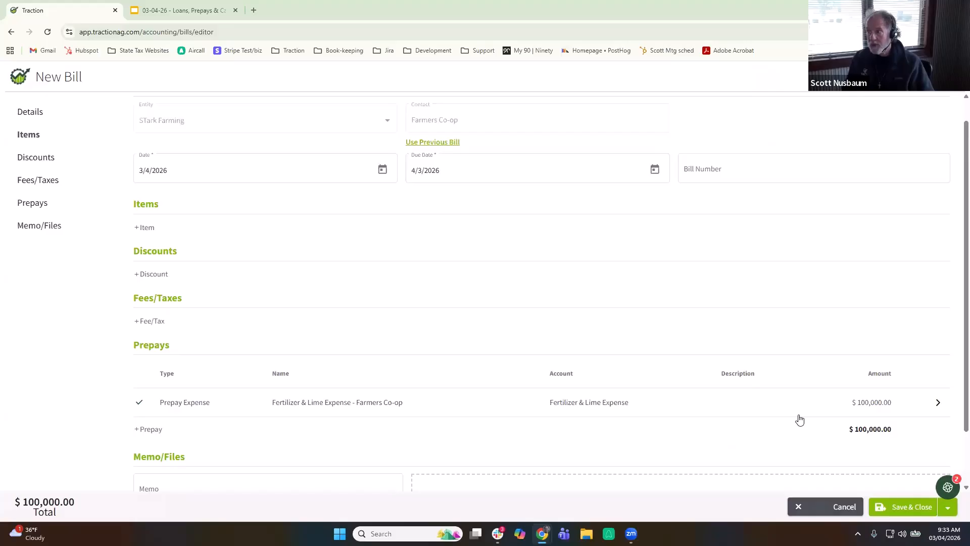
click(906, 511)
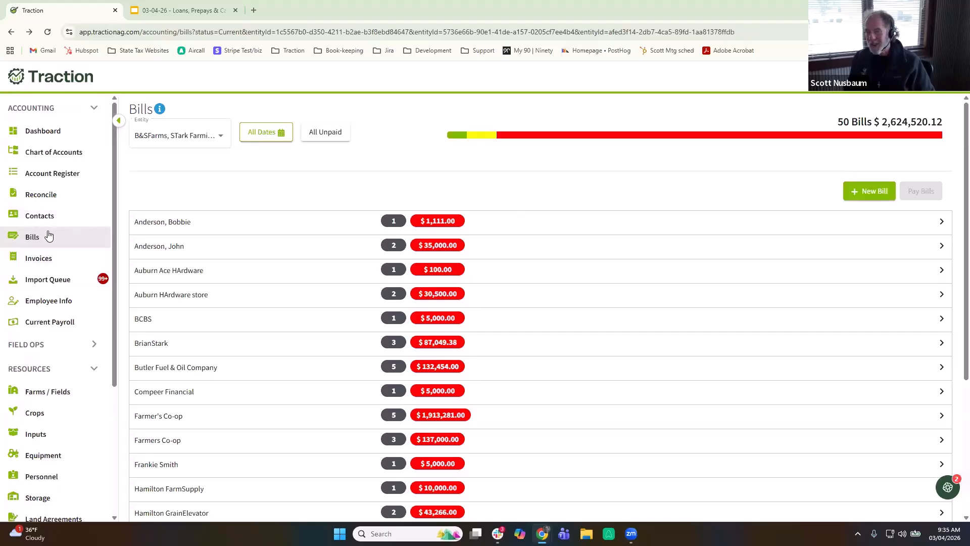
Start adding an account under Notes Payable - Short Term in the Chart of Accounts
click(73, 153)
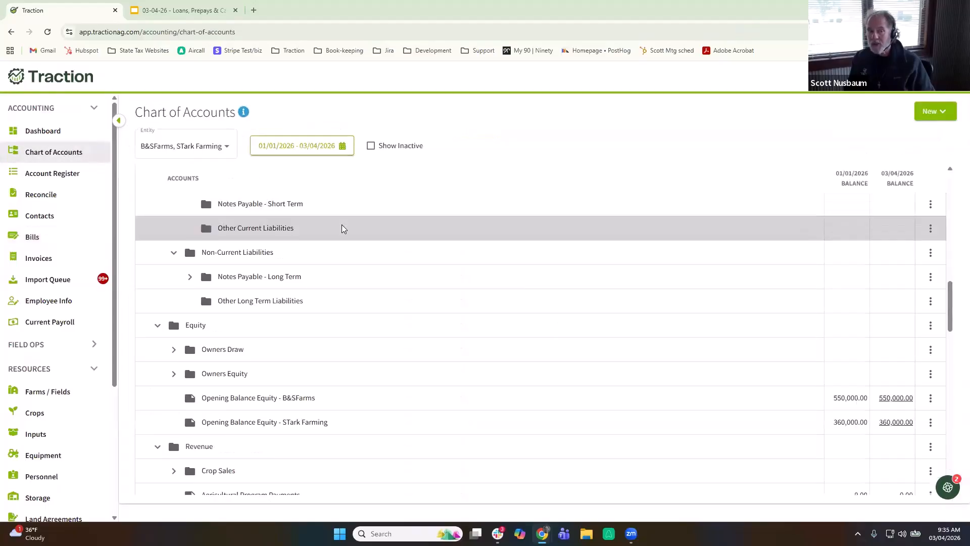
scroll(342, 228, down, 4)
scroll(341, 228, up, 6)
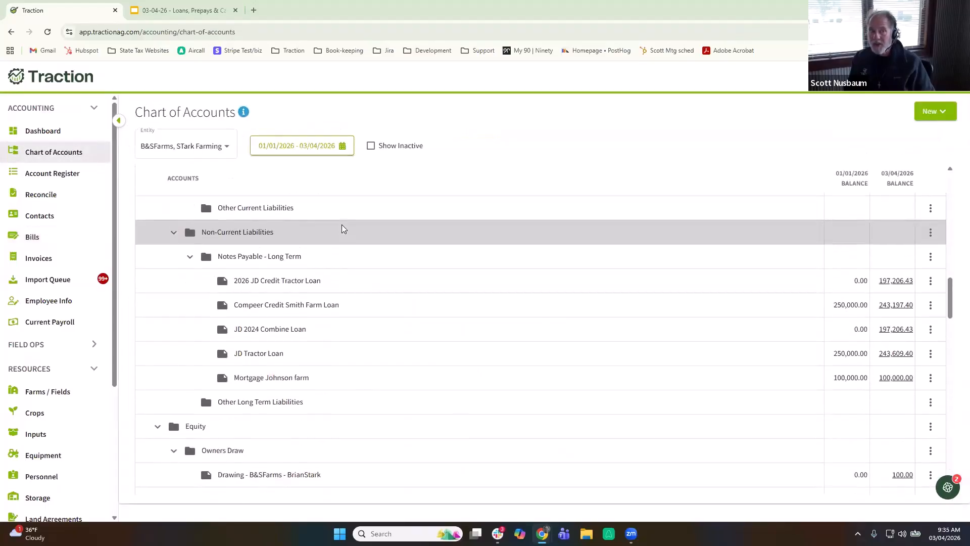
scroll(352, 250, up, 3)
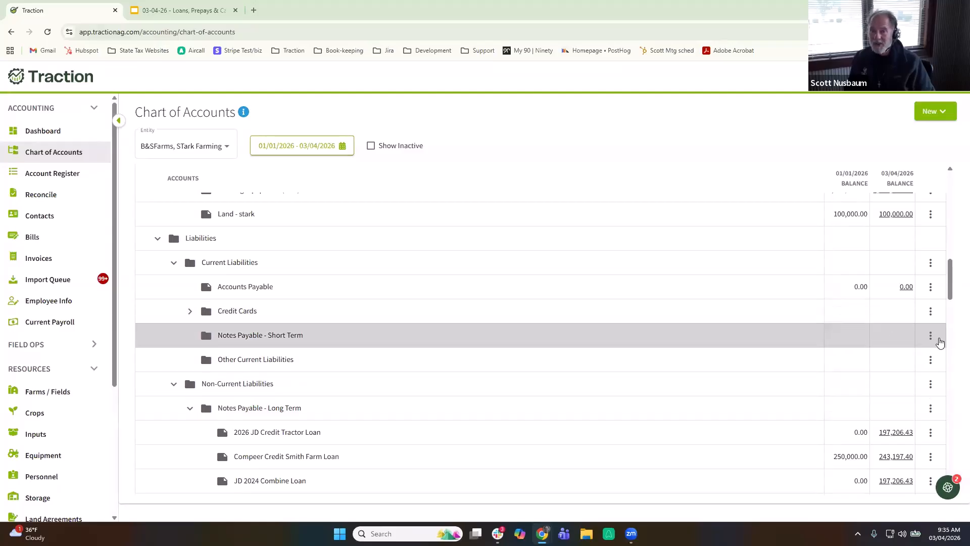
click(931, 336)
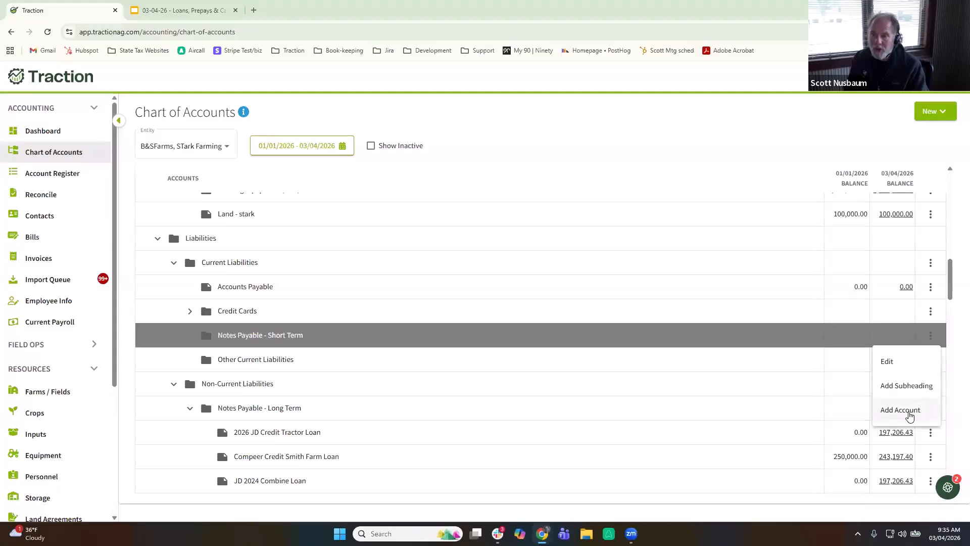
click(907, 411)
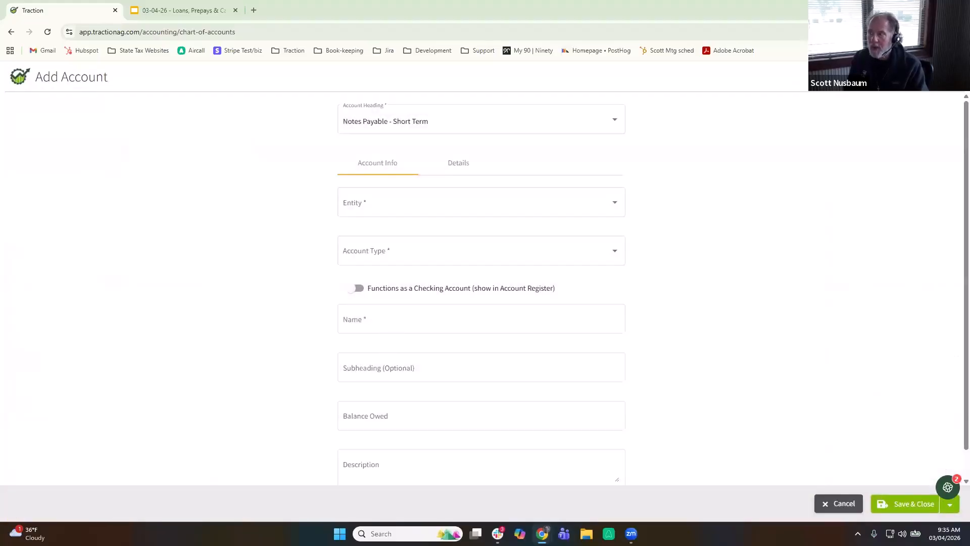
Set the new account's entity to STark Farming and type to Line of Credit, and make it function as a checking account
click(409, 202)
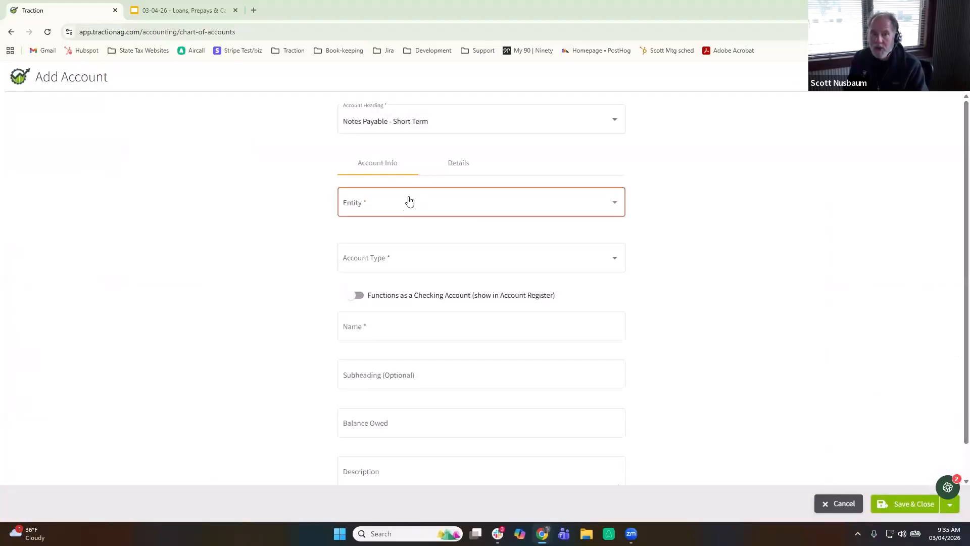
click(389, 225)
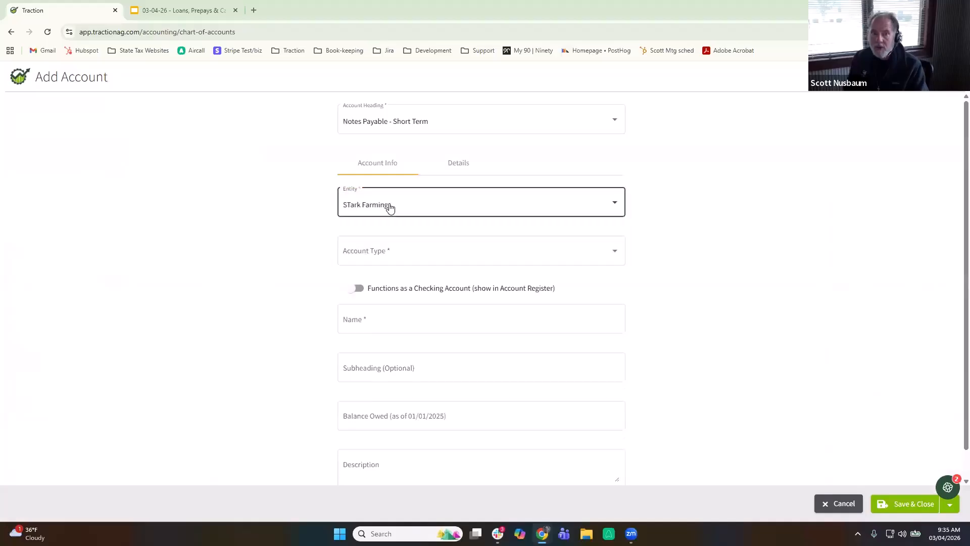
click(410, 254)
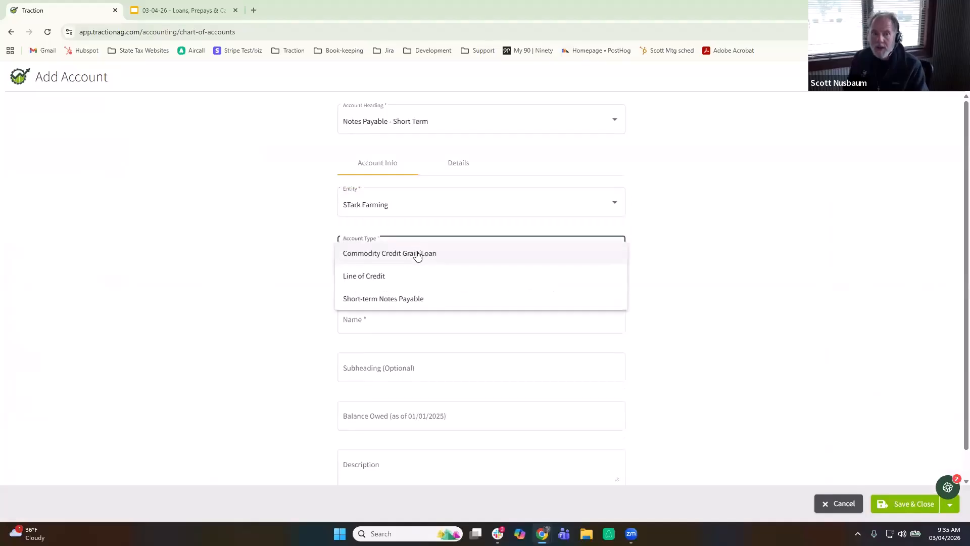
click(389, 277)
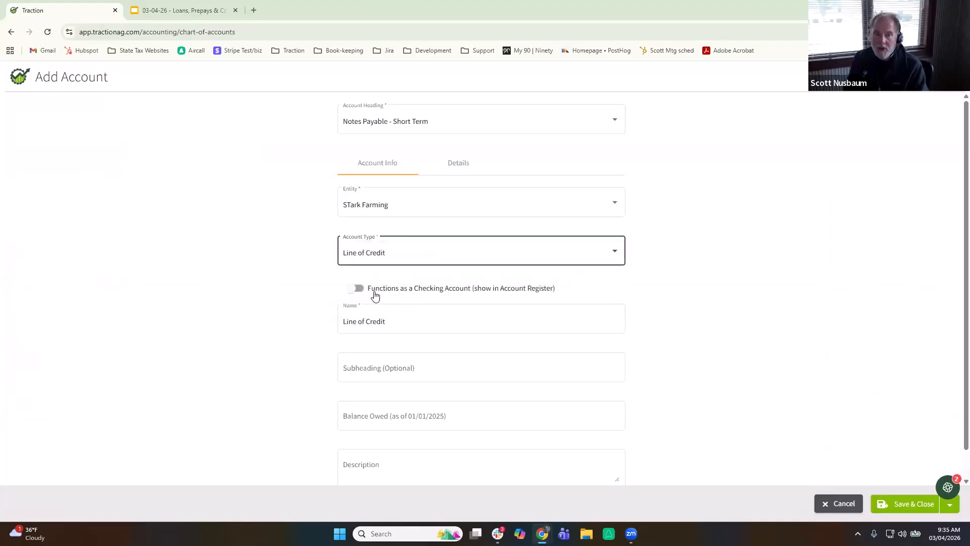
click(360, 290)
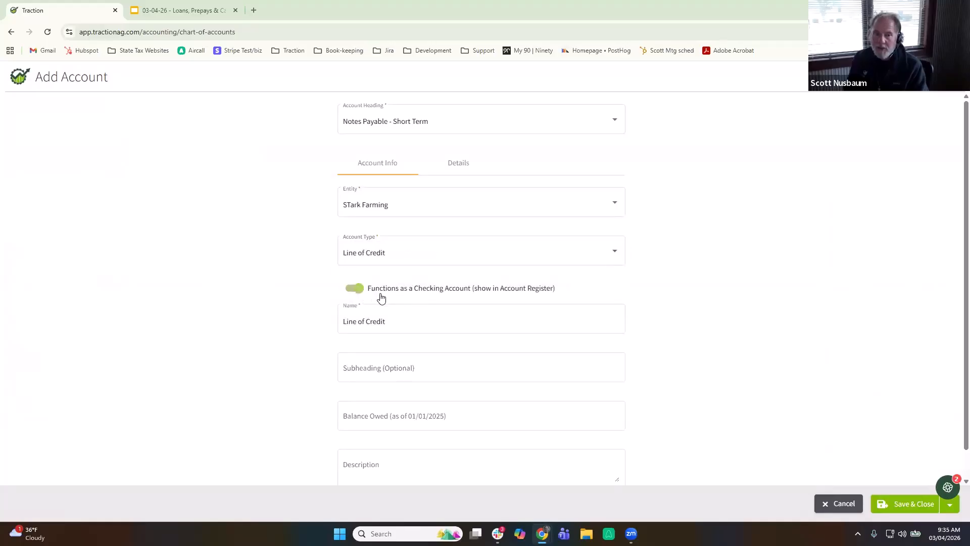
Replace the new account's default name with Pioneer Financial Deferred Pay
click(473, 320)
drag(392, 329, 277, 319)
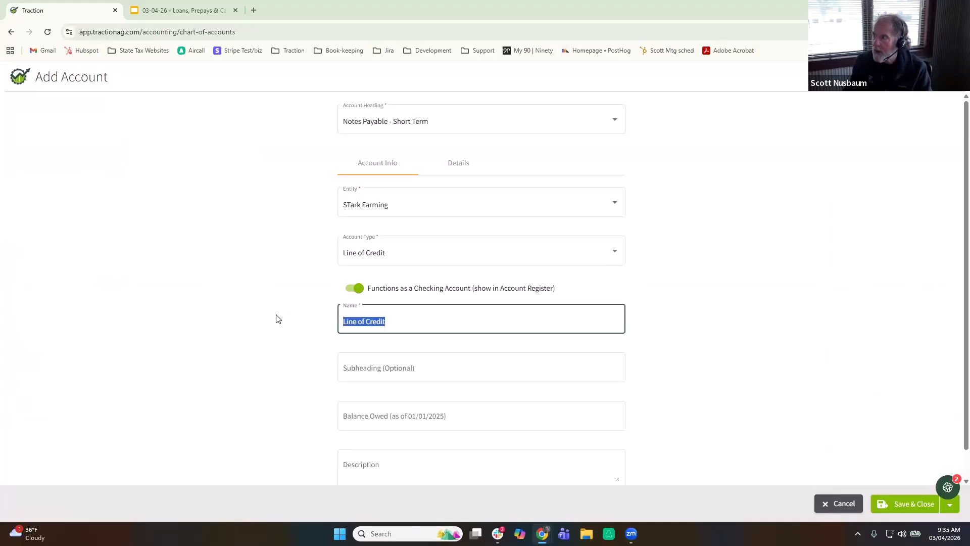
key(BackSpace)
text(Pioner)
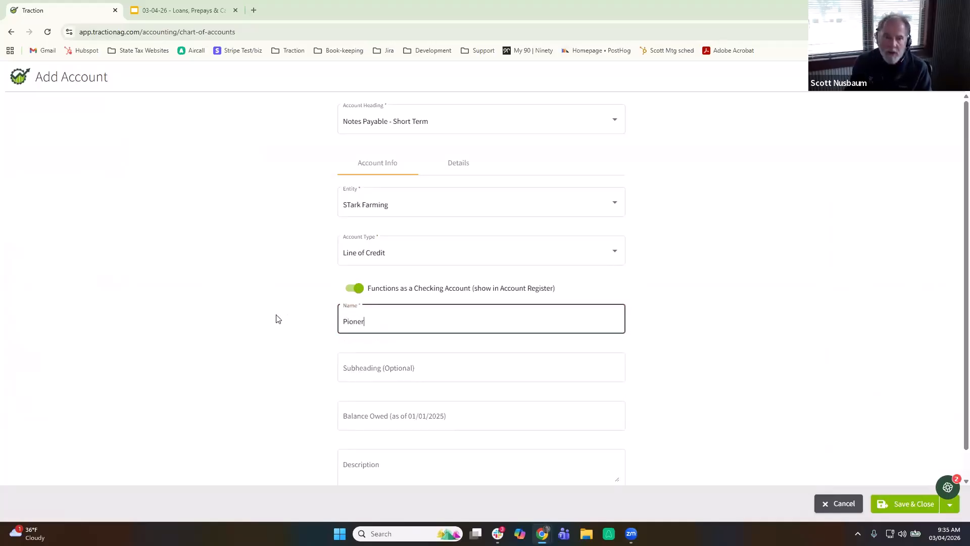
key(BackSpace)
text(er Fi)
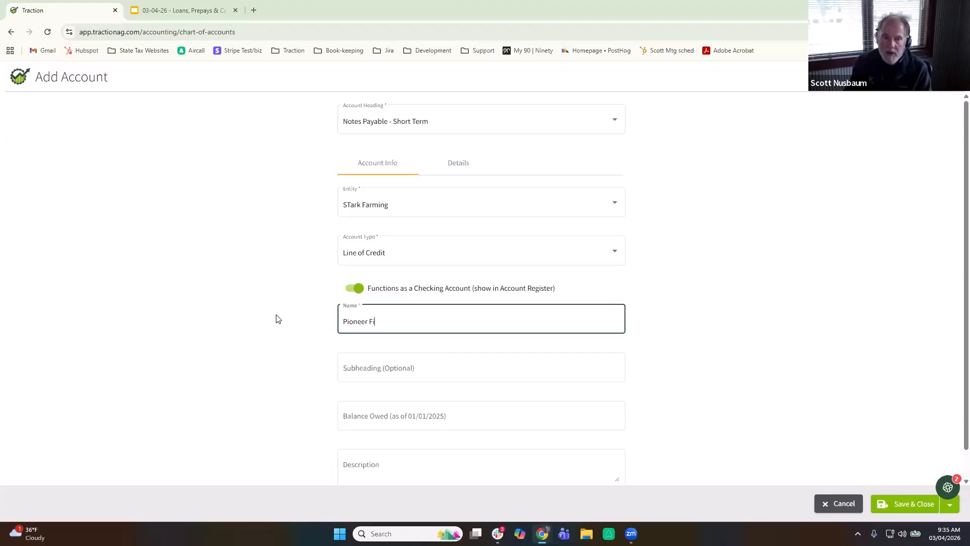
text(nancial )
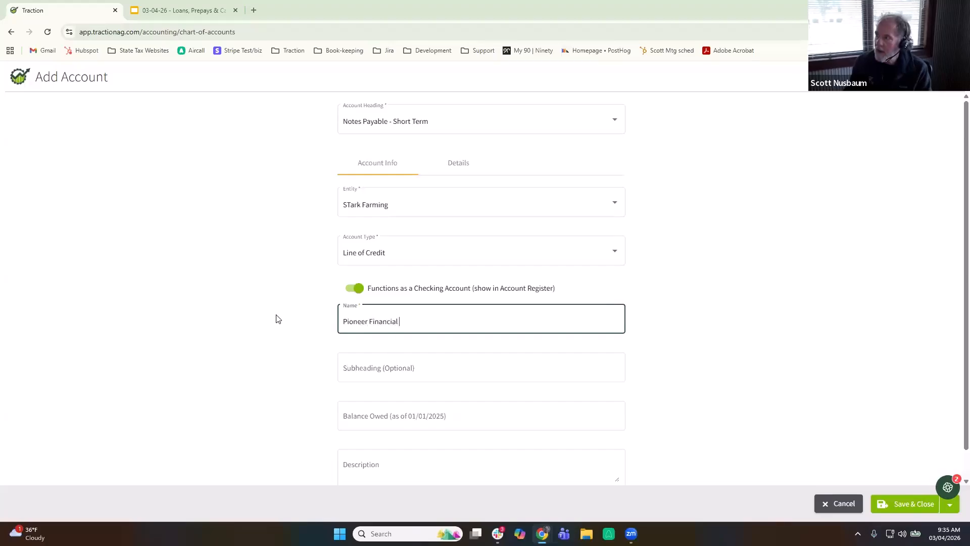
text(Defer)
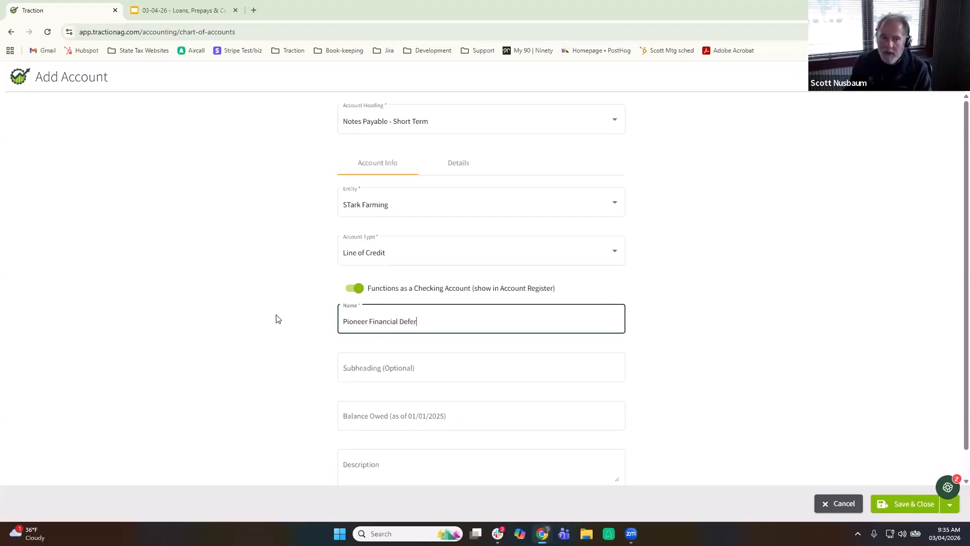
text(red Pay)
Save the account with a balance owed of 0, and open the Pioneer Financial Deferred Pay register
key(Tab)
key(Tab)
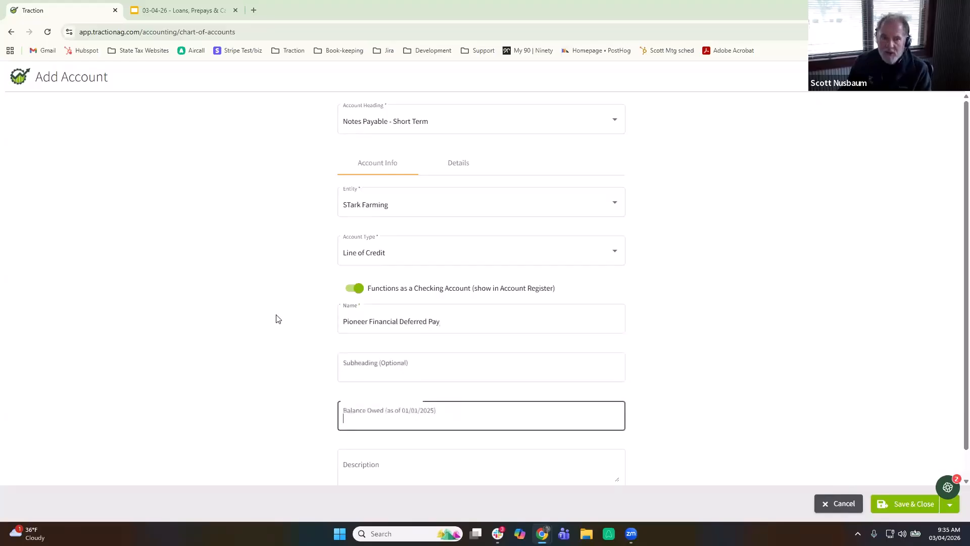
text(0)
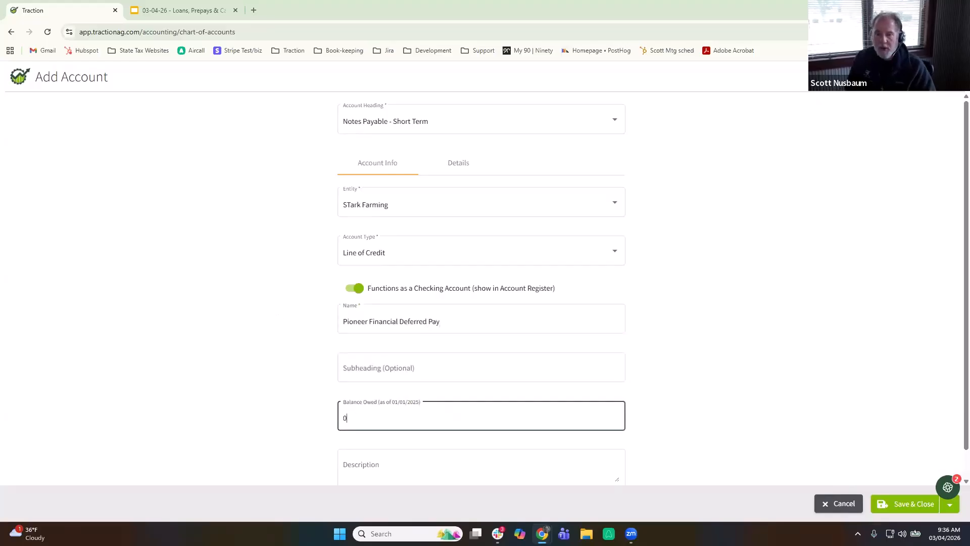
click(917, 507)
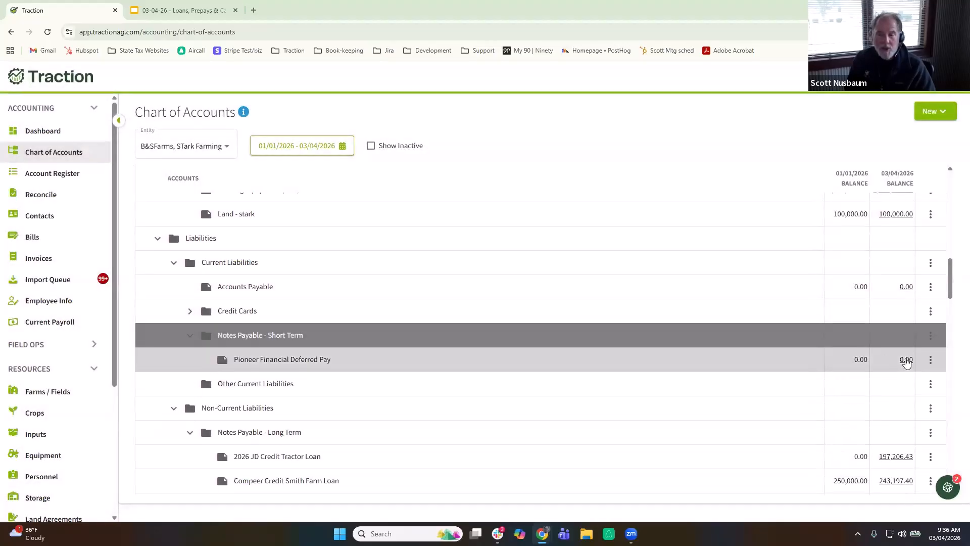
click(906, 360)
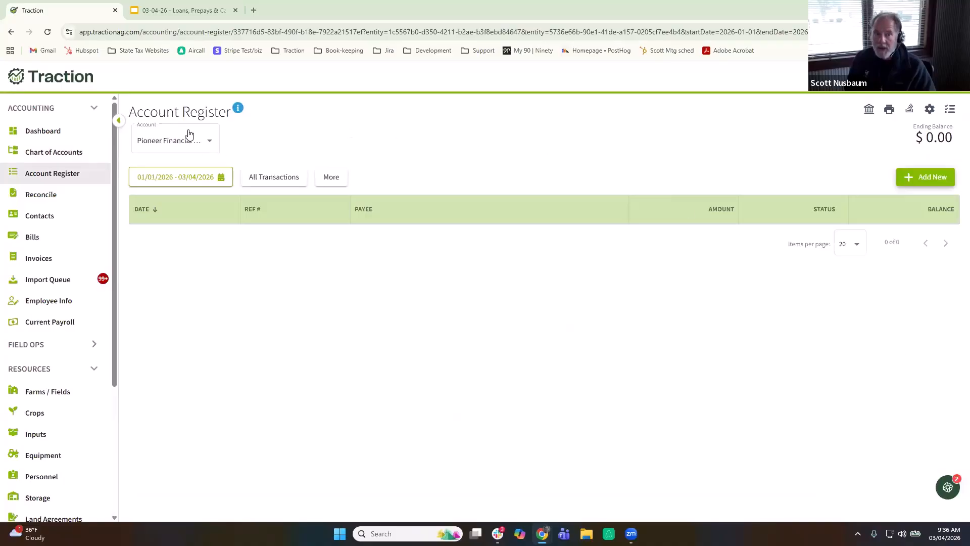
Start a new payment transaction from the Pioneer Financial Deferred Pay register with Farmers Co-op as the contact
click(924, 173)
click(928, 252)
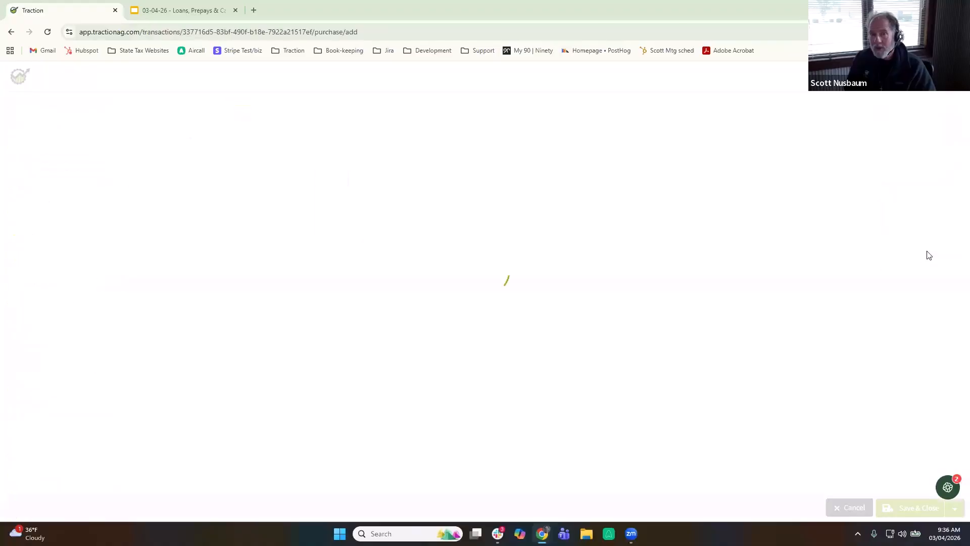
click(216, 121)
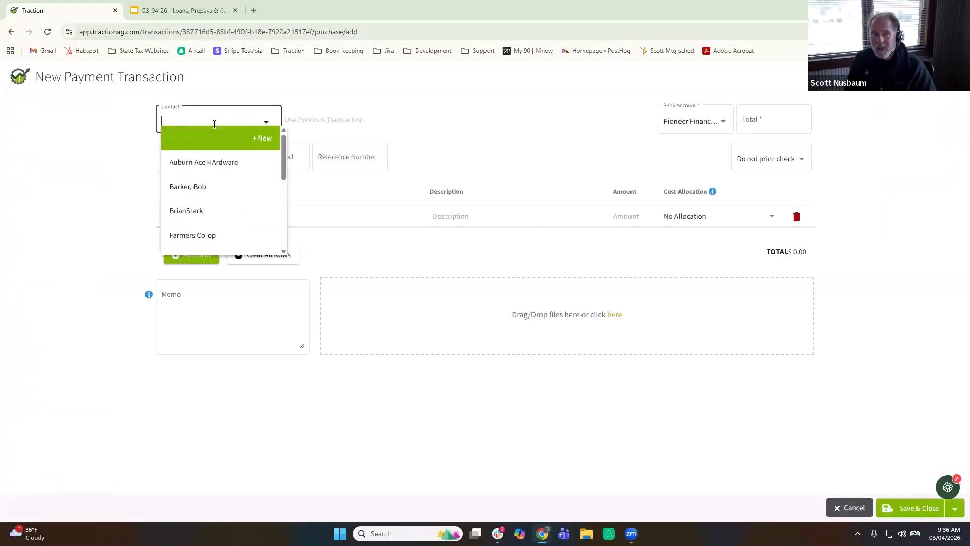
click(202, 237)
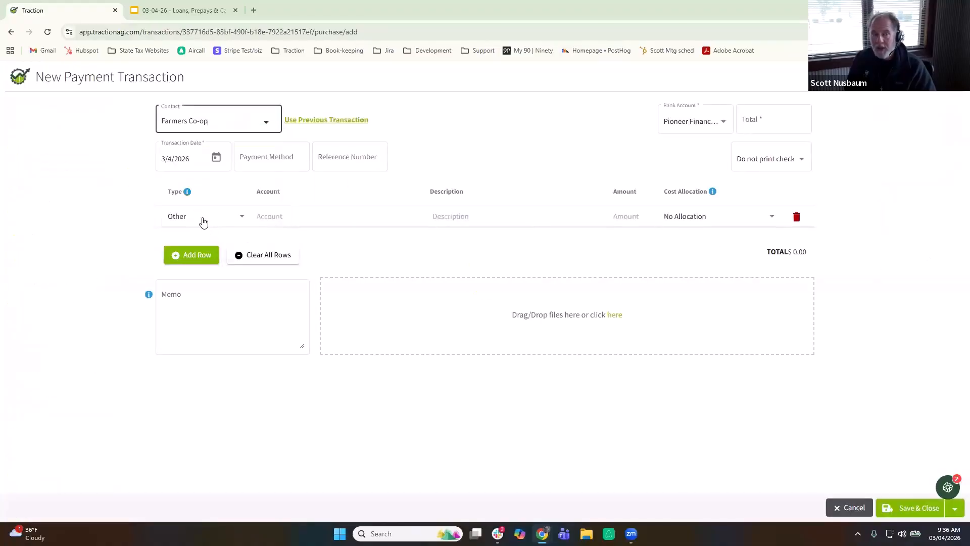
Make the payment line a Prepay Expense for the Farmers Co-op Fertilizer & Lime Expense prepay, with an amount of 100,000
click(202, 218)
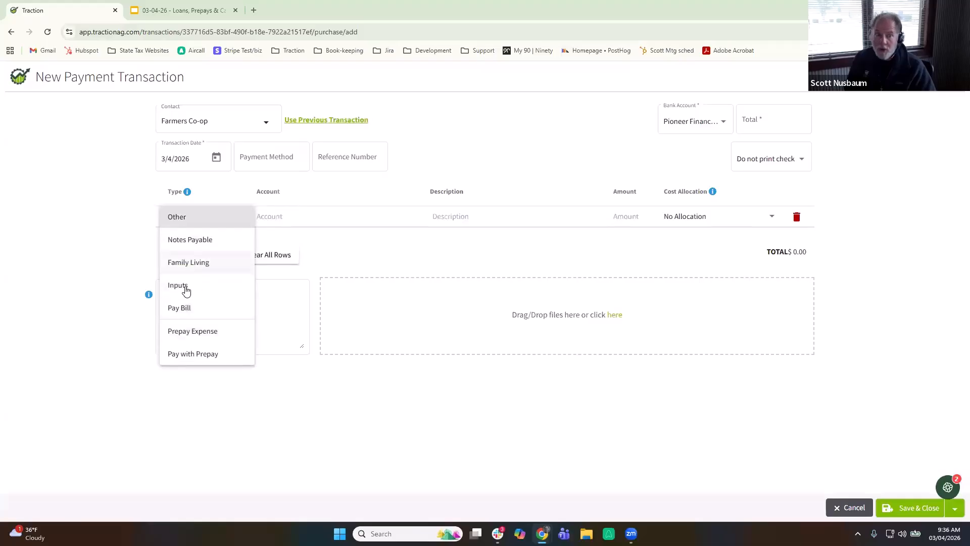
click(208, 332)
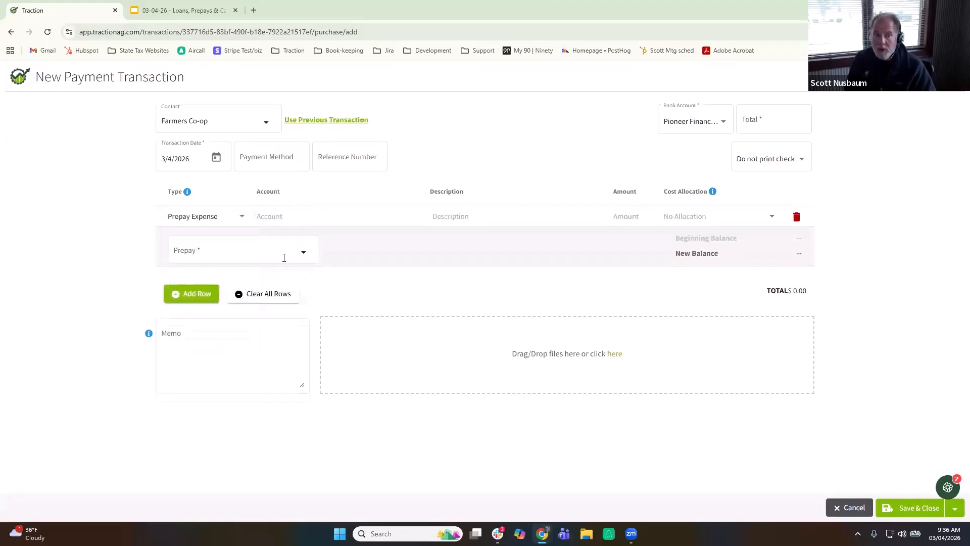
click(297, 255)
click(264, 291)
click(630, 216)
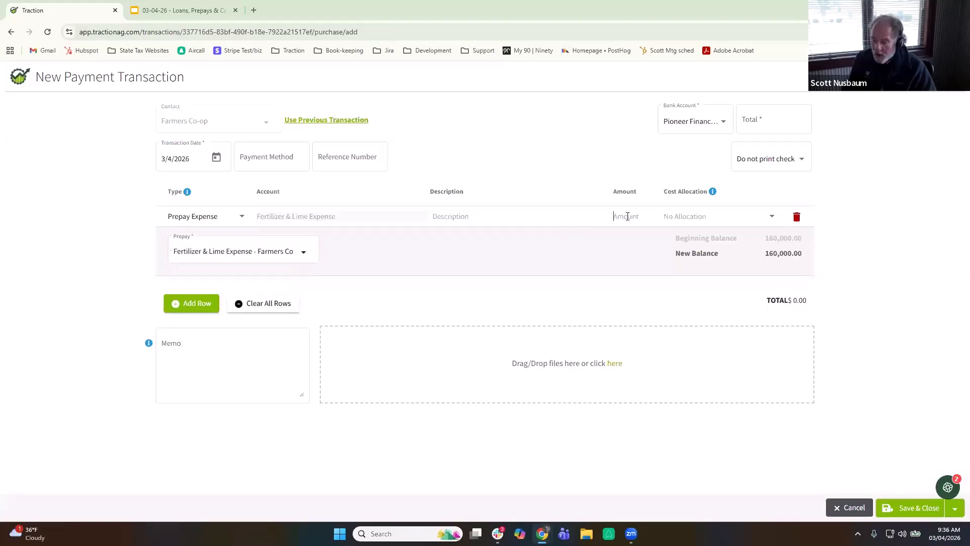
text(100000)
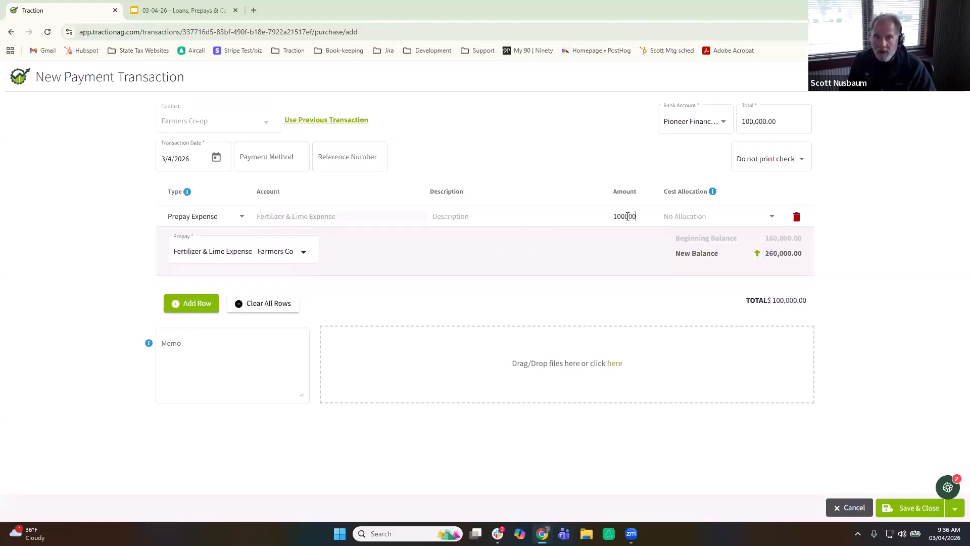
Date the payment 12/31/2025, then save and close the transaction
click(185, 157)
key(ctrl+a)
text(123125)
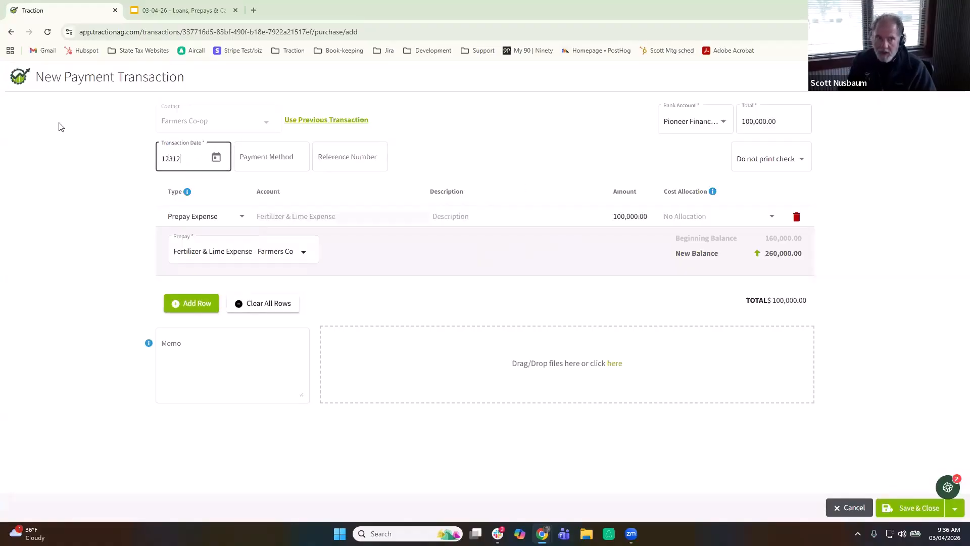
click(480, 147)
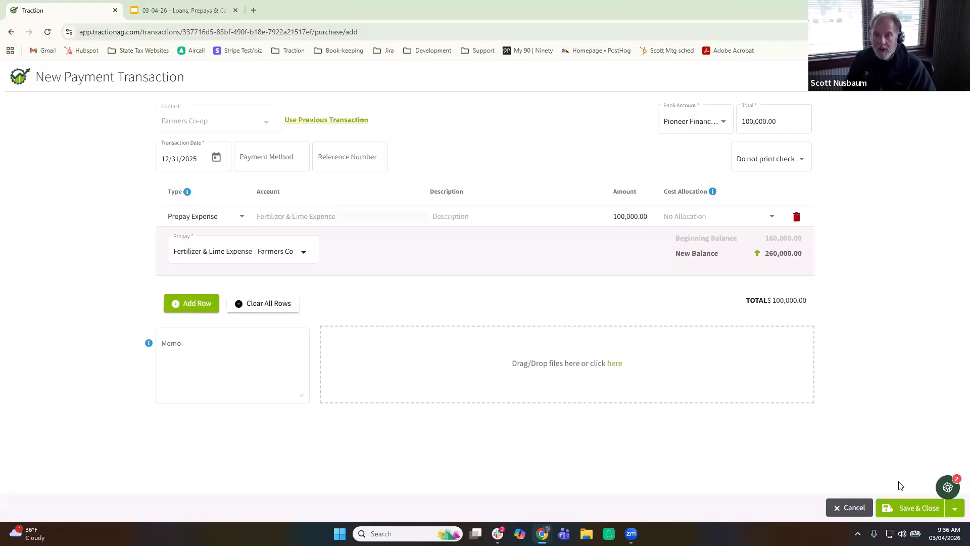
click(908, 509)
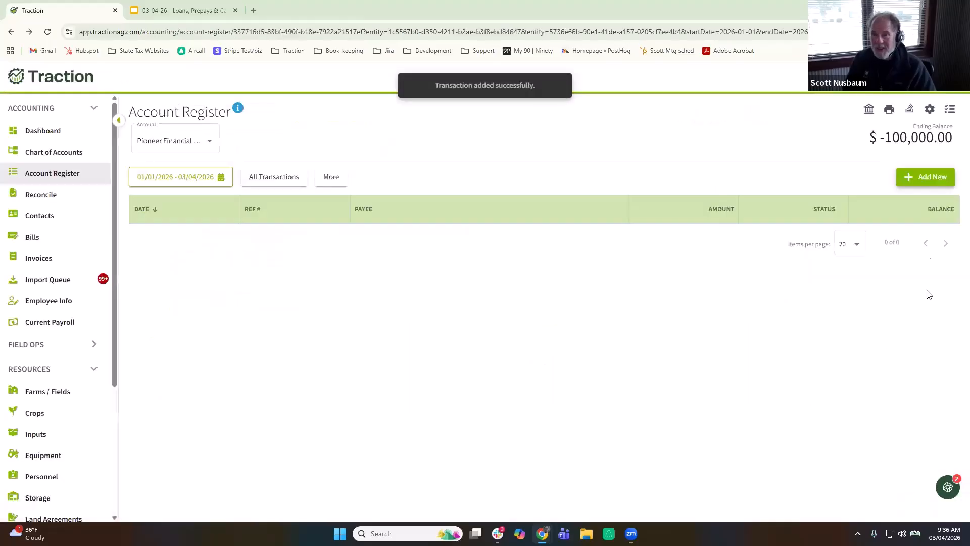
Set the account register's date range to last year, 1/1/2025 to 12/31/2025
click(178, 178)
click(541, 310)
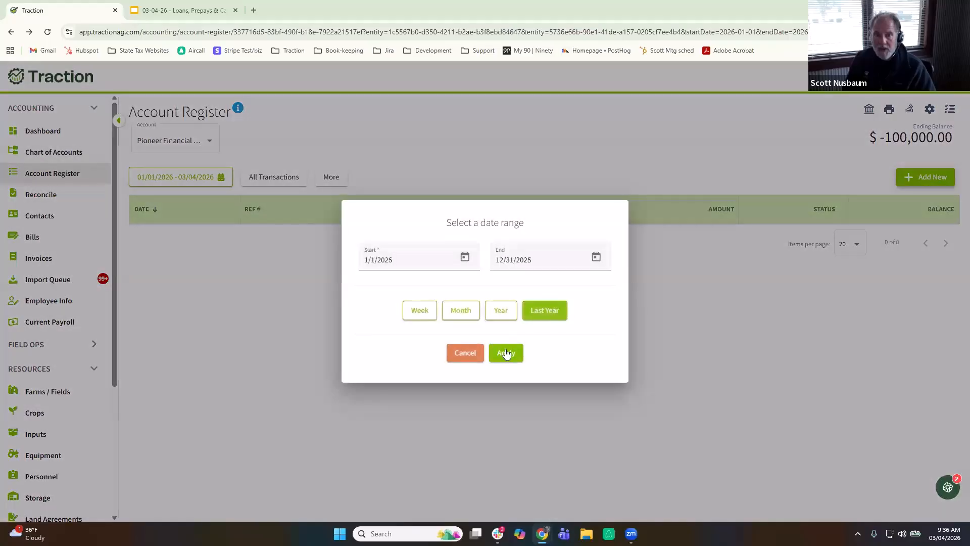
click(505, 353)
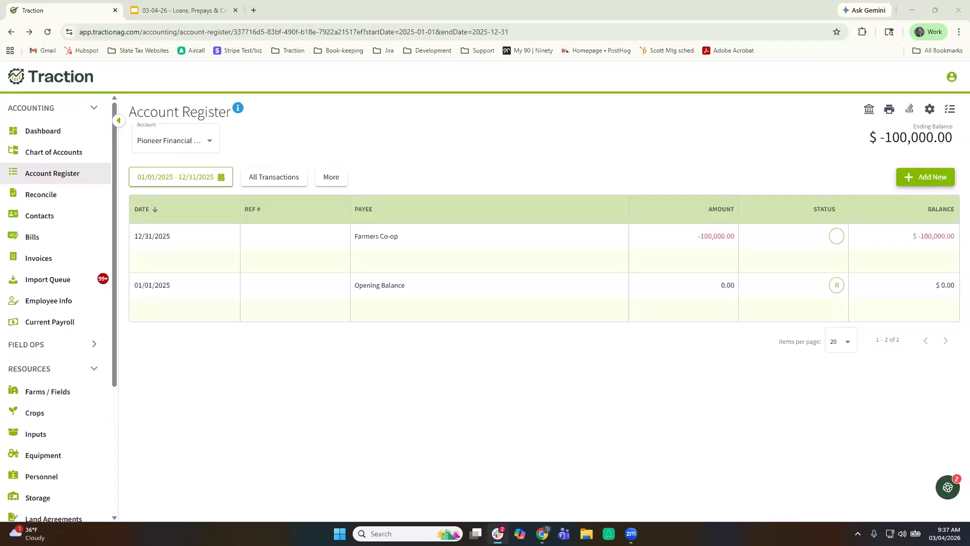
Switch to the Loans, Prepays & Cash Flow Clarity presentation in Google Slides and display the Questions slide
click(202, 11)
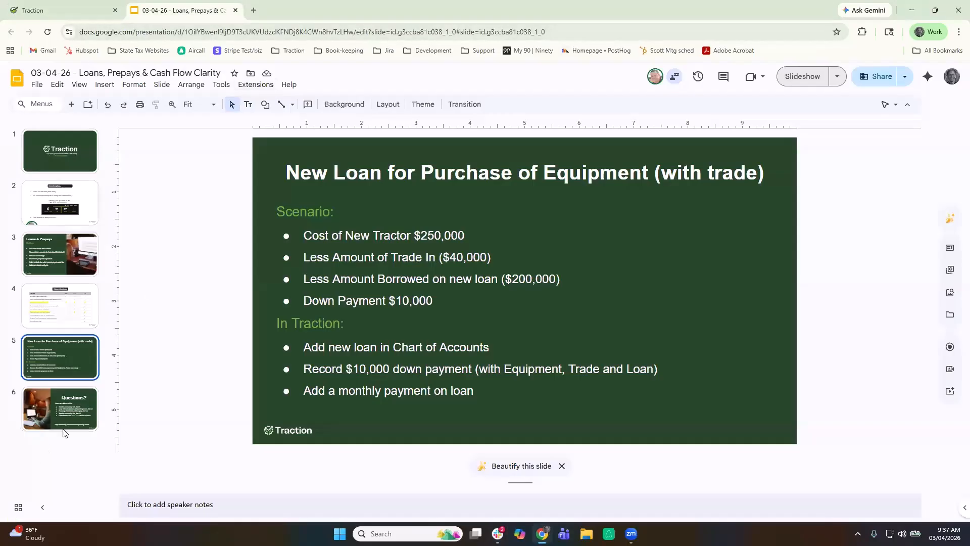
click(69, 416)
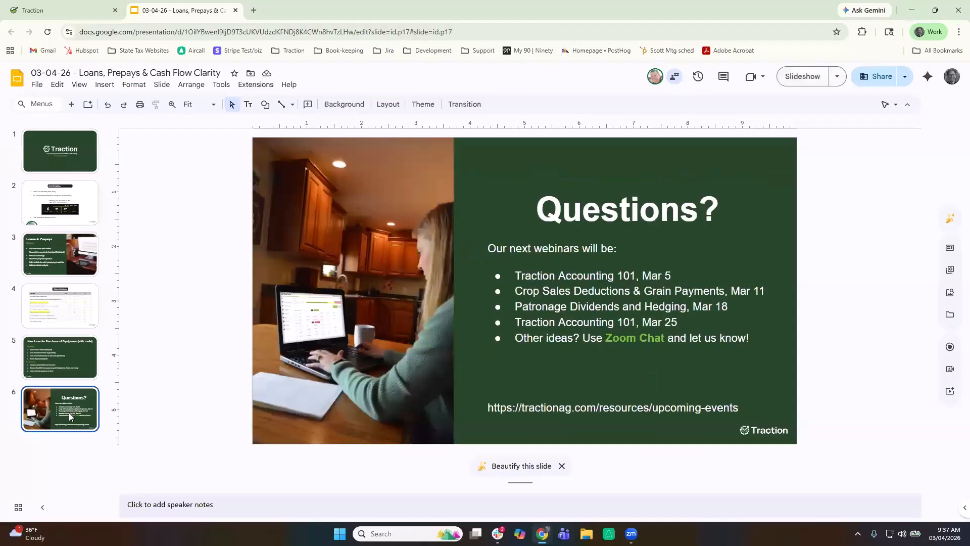